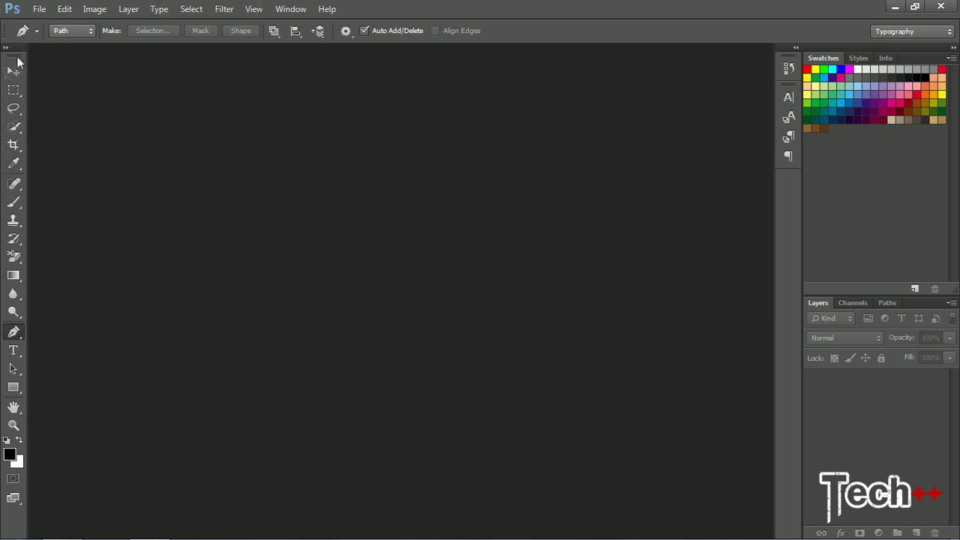
Step: Examine the pen tool variants, the Shape and Path drawing modes, and the available path operations
right_click(15, 333)
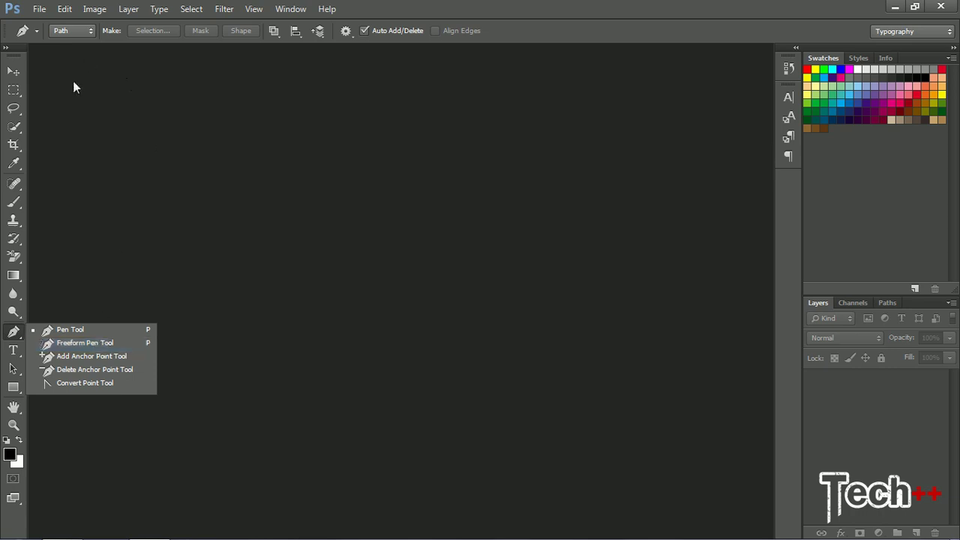
left_click(313, 203)
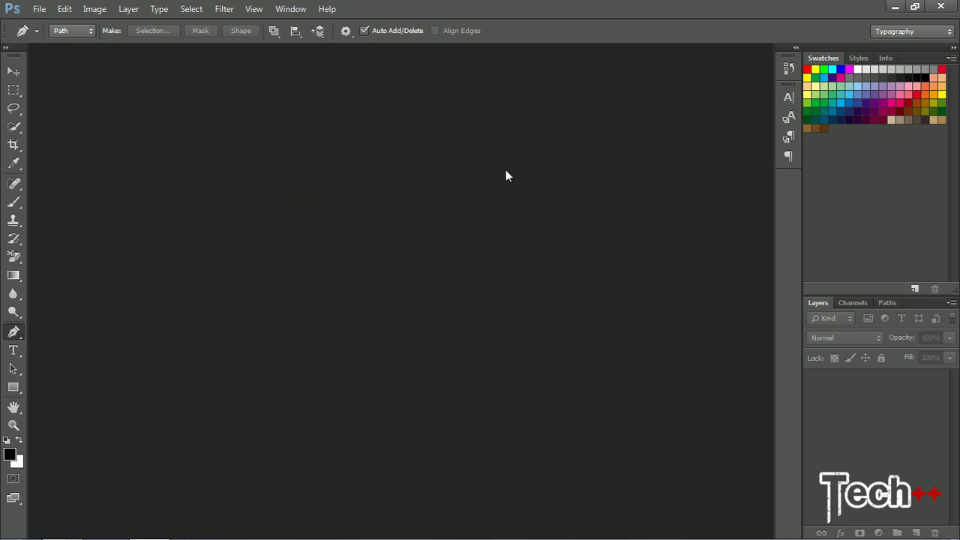
left_click(58, 34)
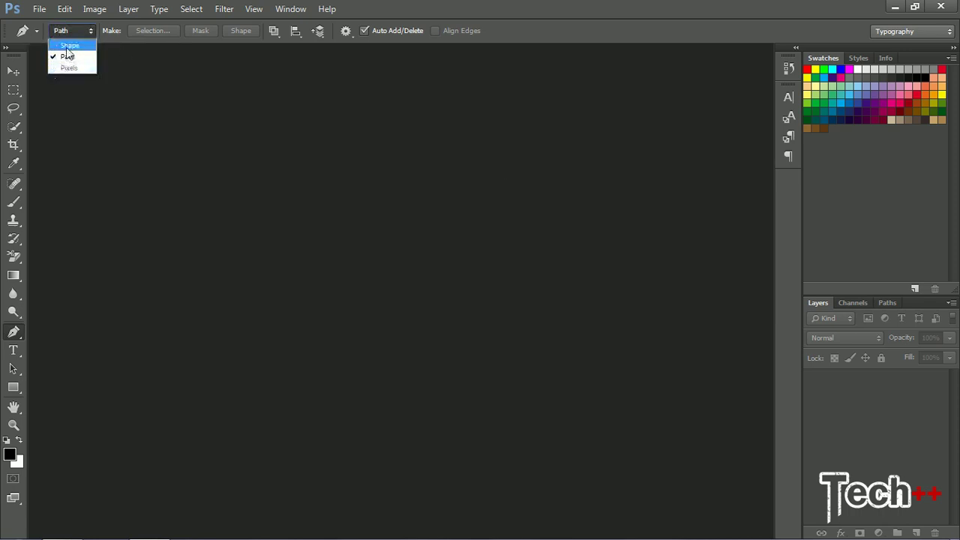
left_click(67, 47)
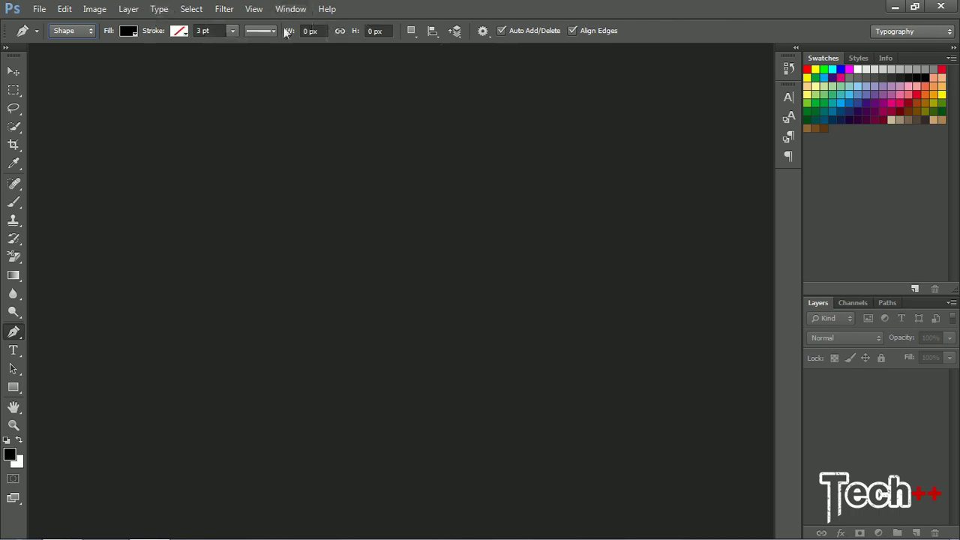
left_click(73, 31)
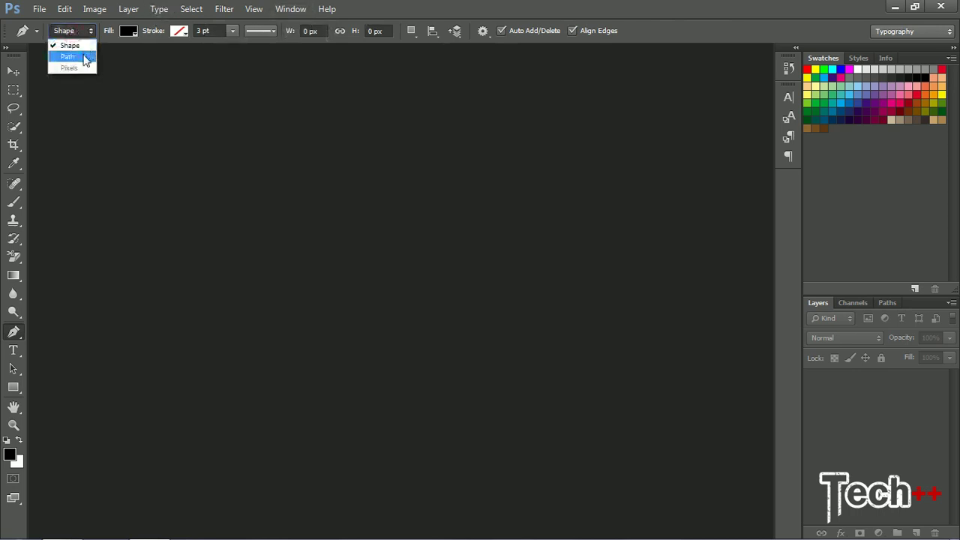
left_click(85, 58)
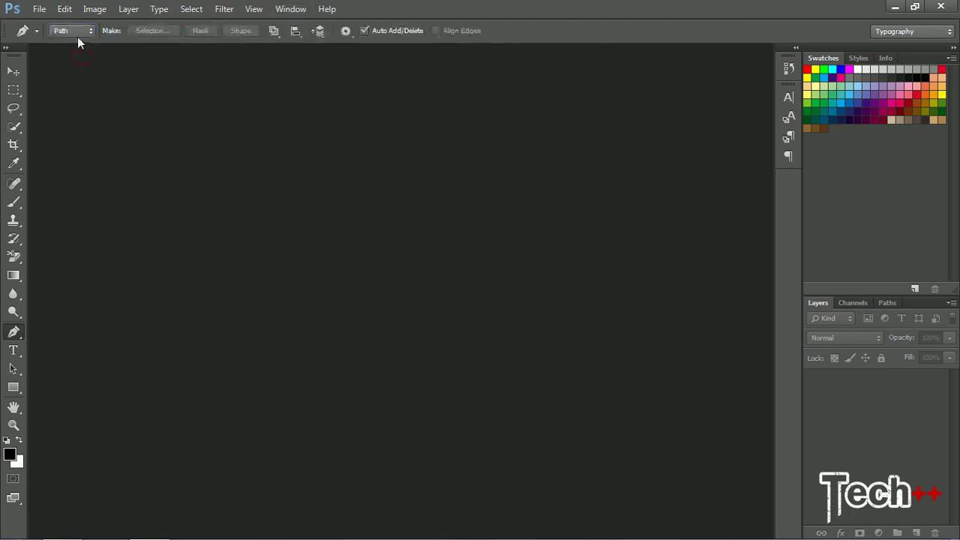
left_click(274, 32)
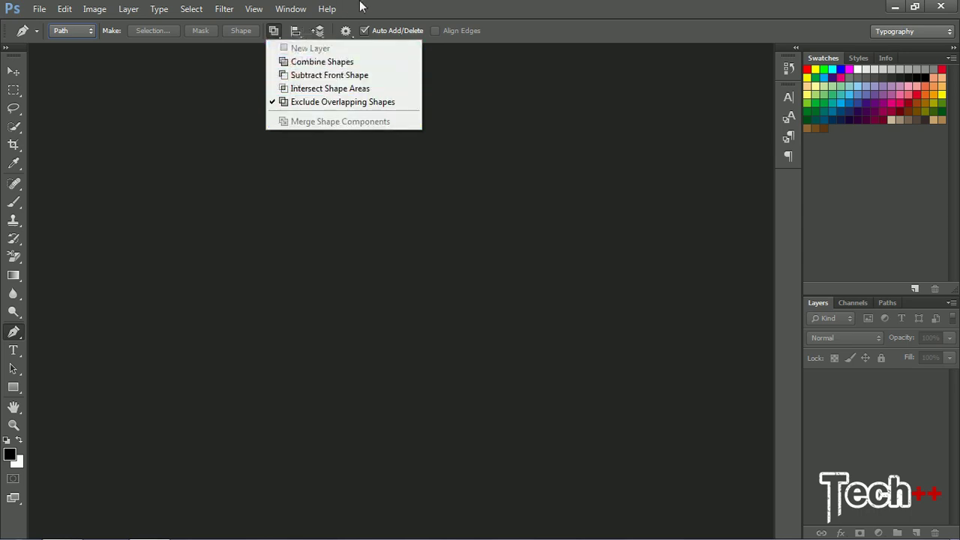
left_click(433, 8)
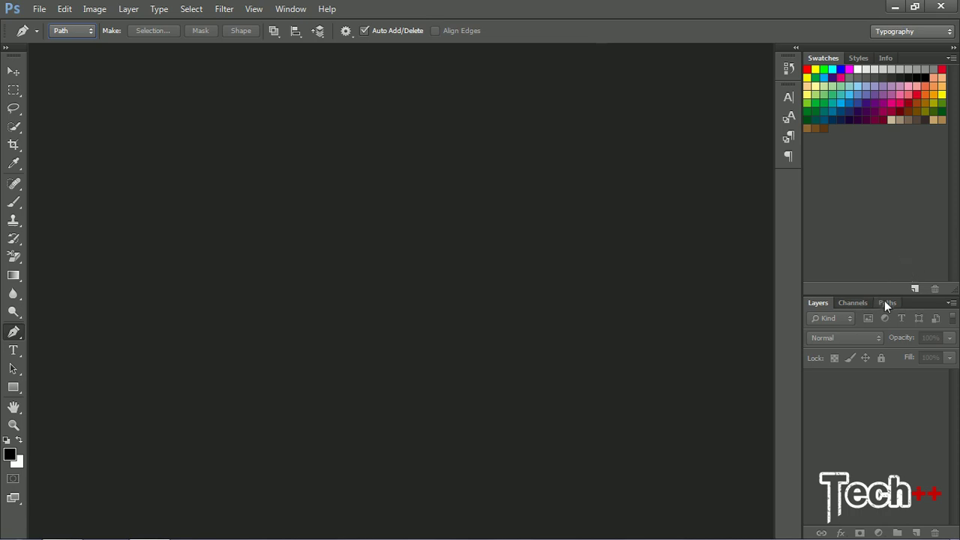
Step: Switch the workspace to Essentials and collapse the Timeline panel
left_click(894, 31)
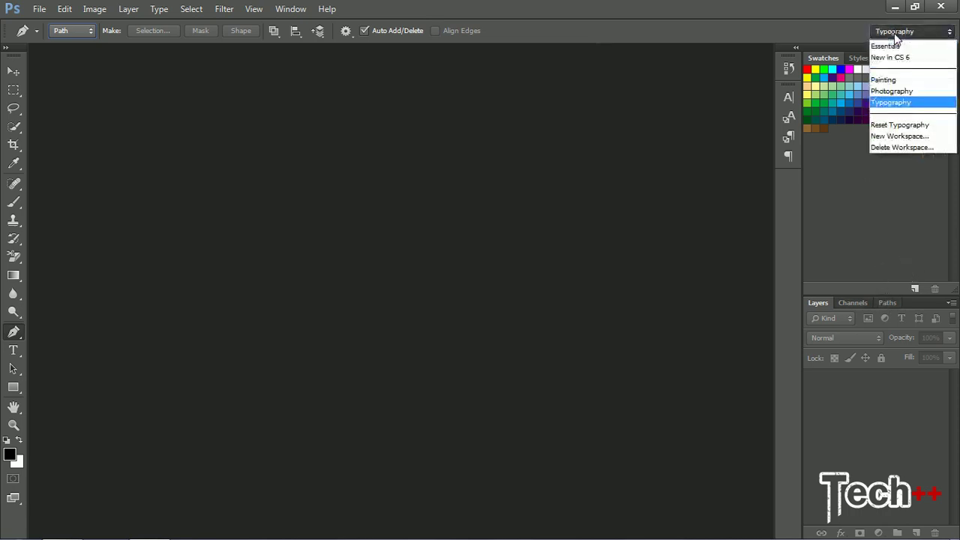
left_click(892, 45)
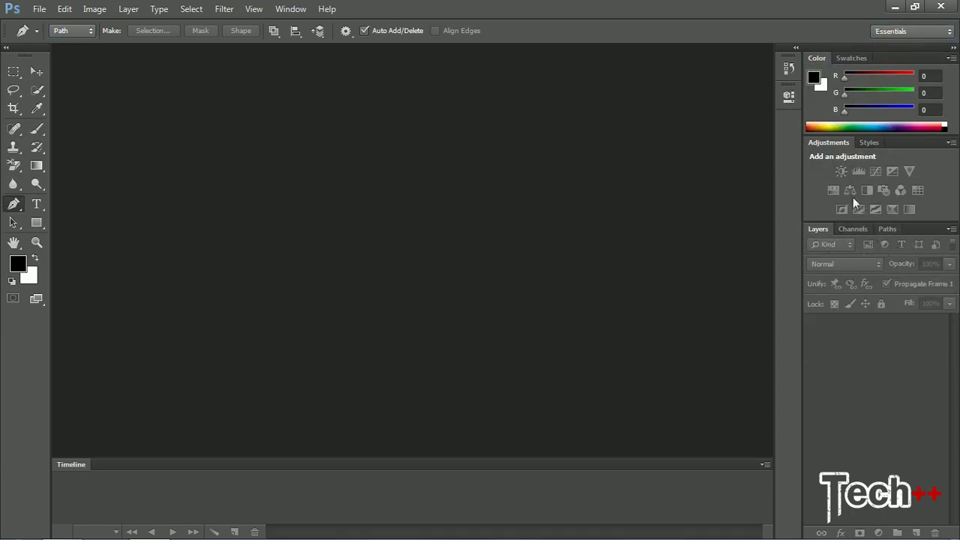
double_click(80, 465)
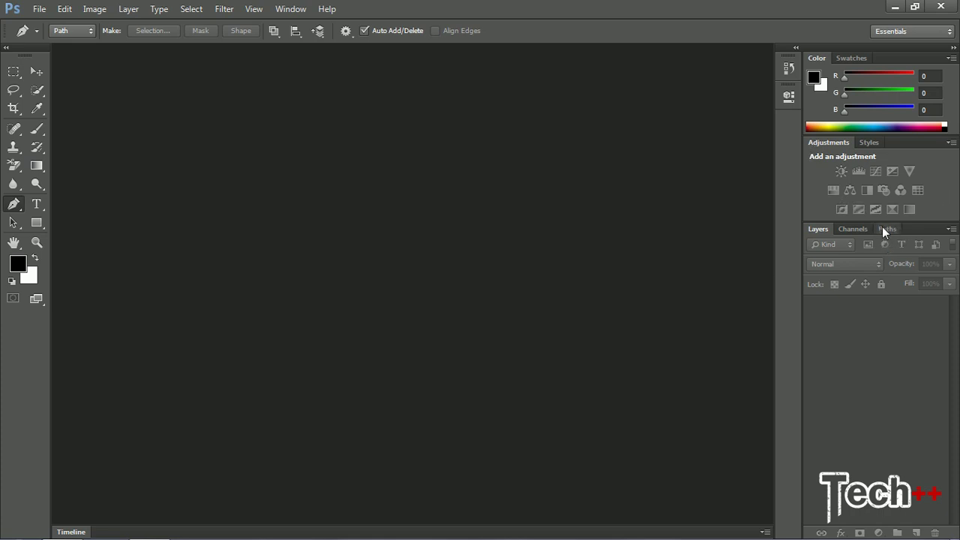
Step: Bring the Paths panel into view and return to the Layers panel
left_click(287, 9)
mouse_move(352, 47)
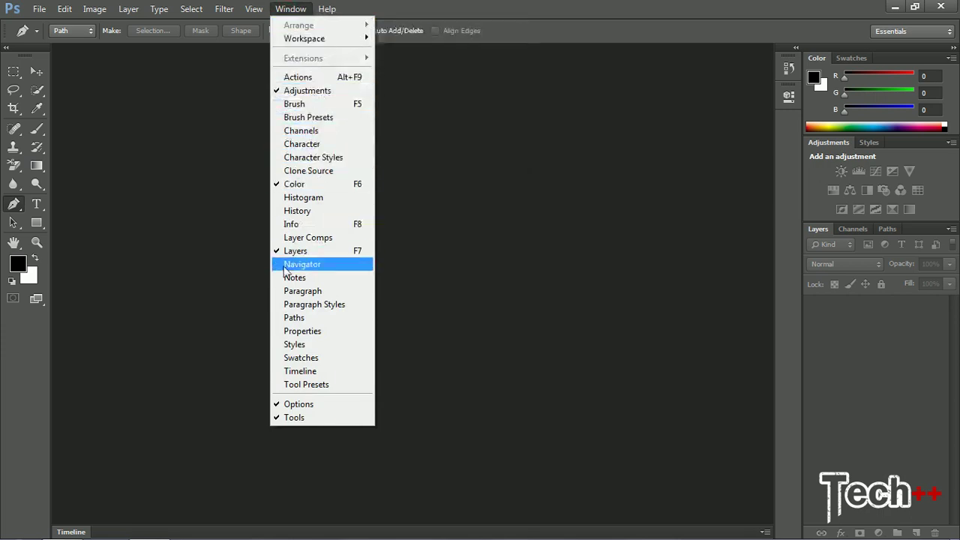
left_click(280, 321)
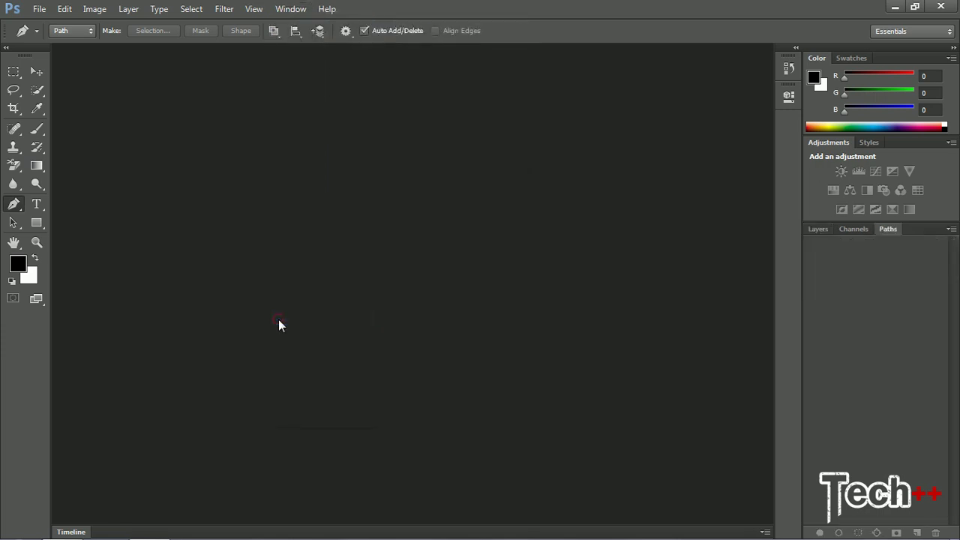
left_click(808, 229)
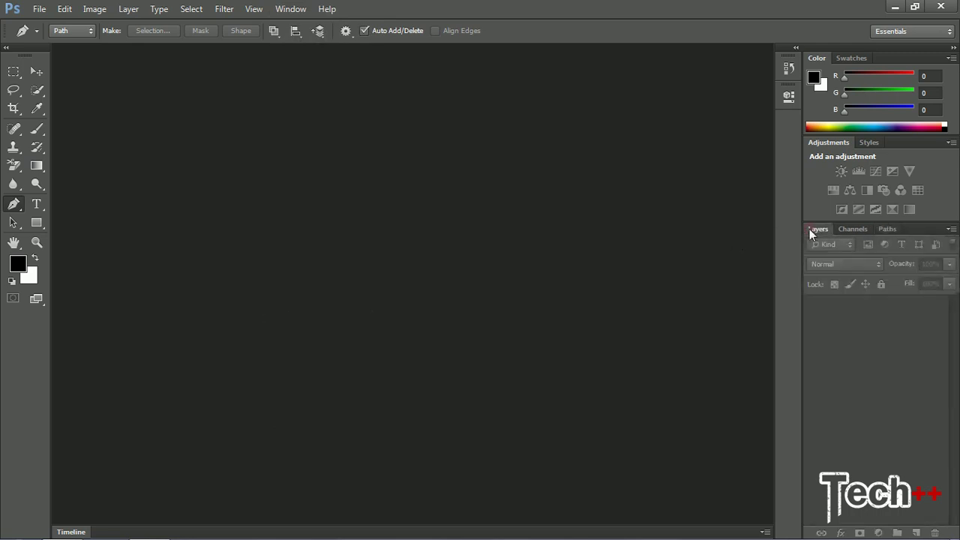
left_click(285, 7)
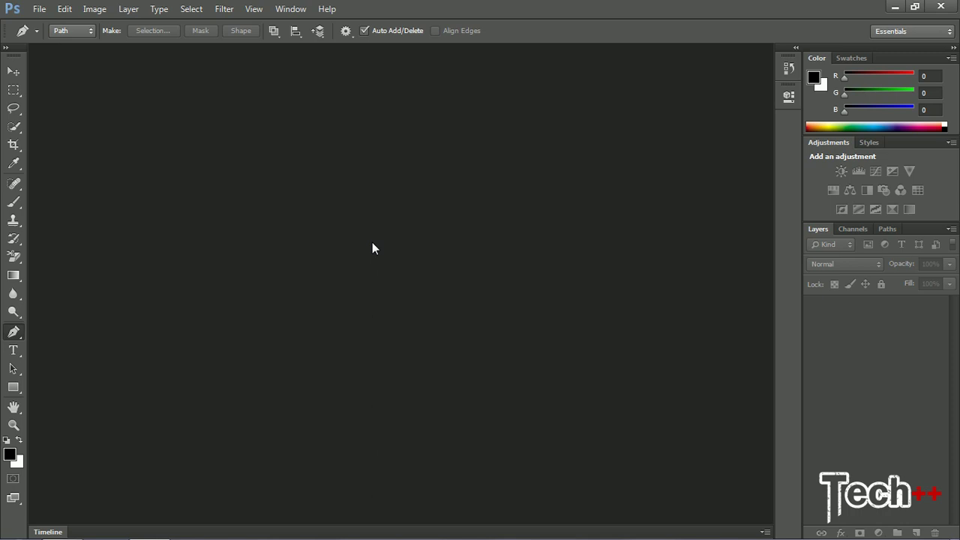
Step: Start a new document and name it "pen tool"
key("ctrl+n")
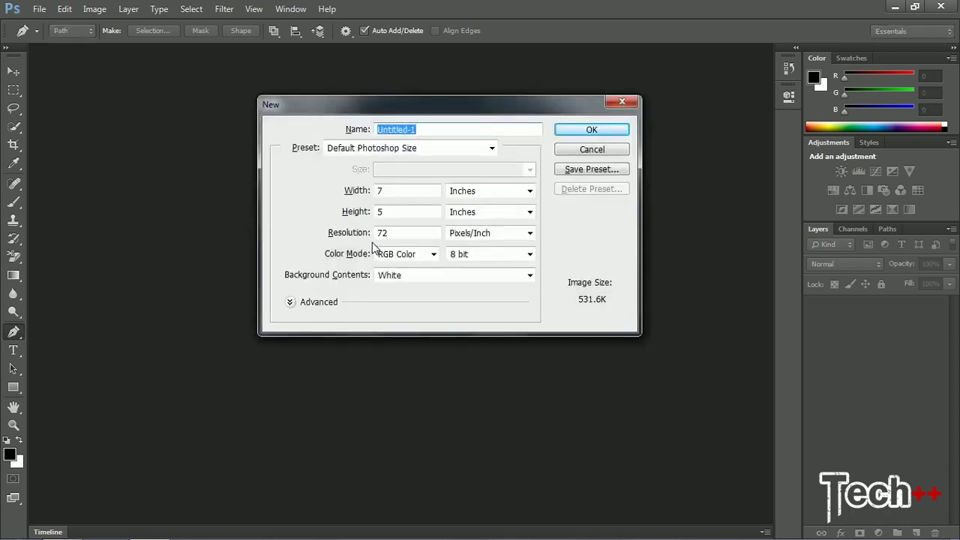
left_click(448, 130)
left_click_drag(443, 131, 363, 133)
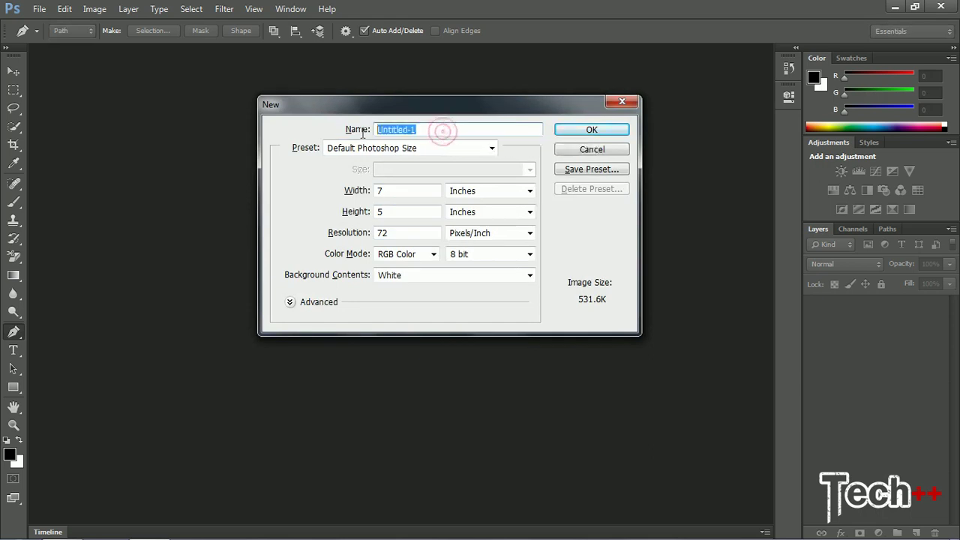
type("p")
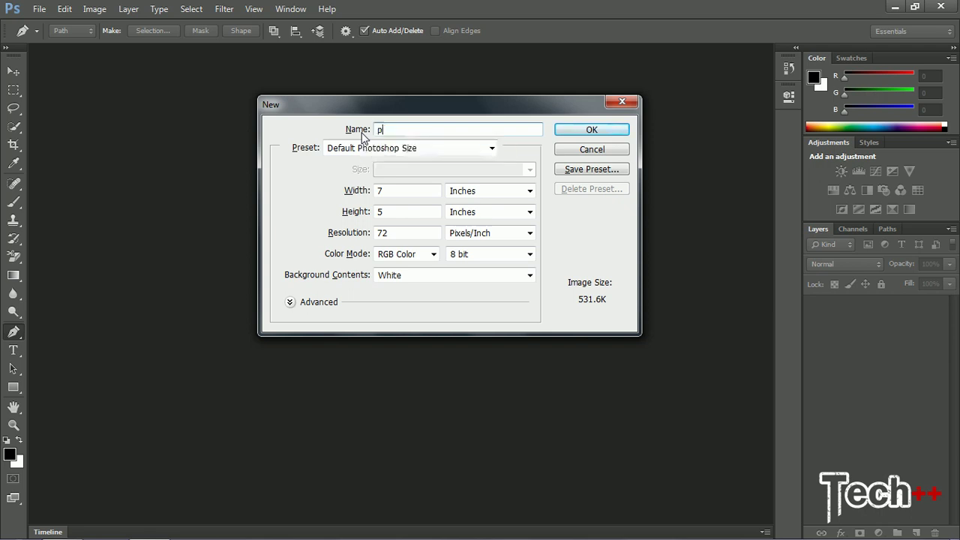
type("en tool")
Step: Set the new document's width and height to 2000 pixels each and create it
left_click(500, 192)
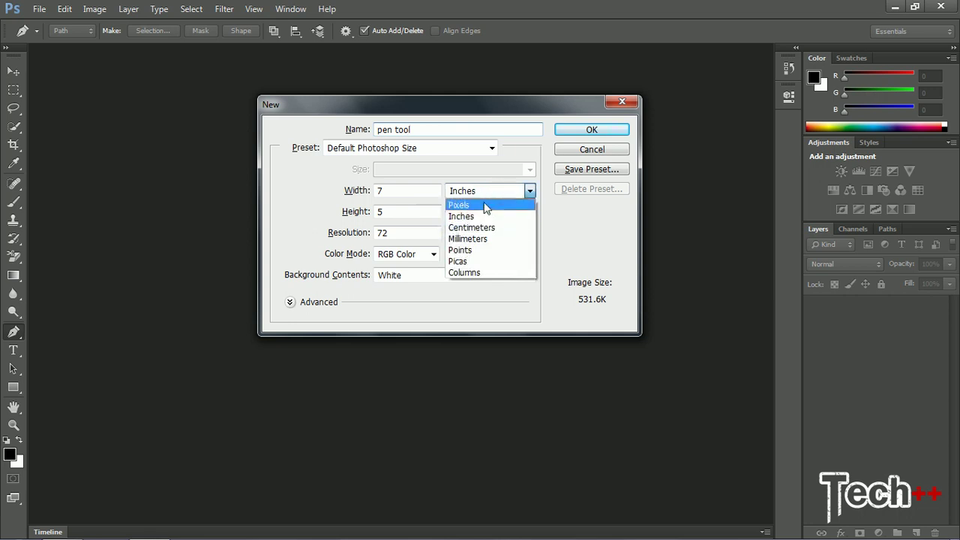
left_click(483, 203)
double_click(398, 190)
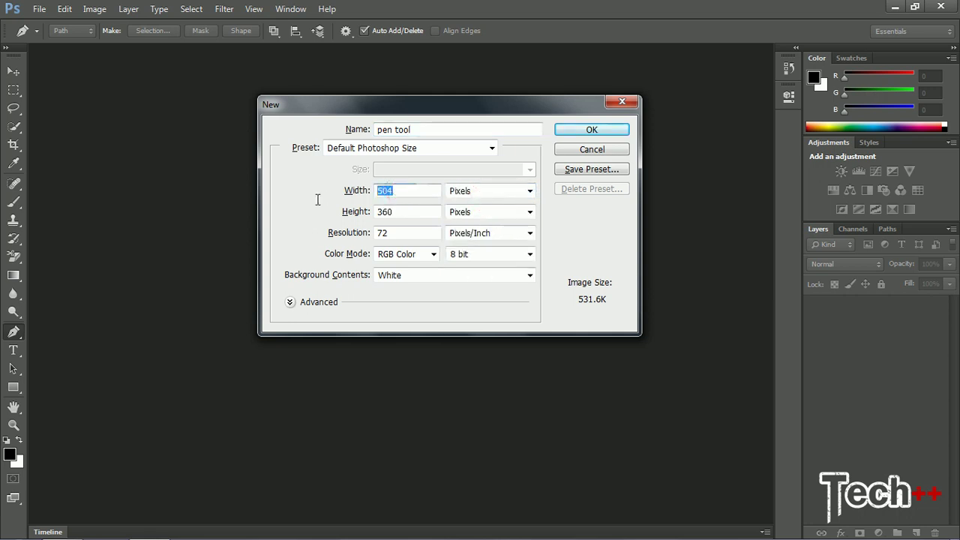
type("2000")
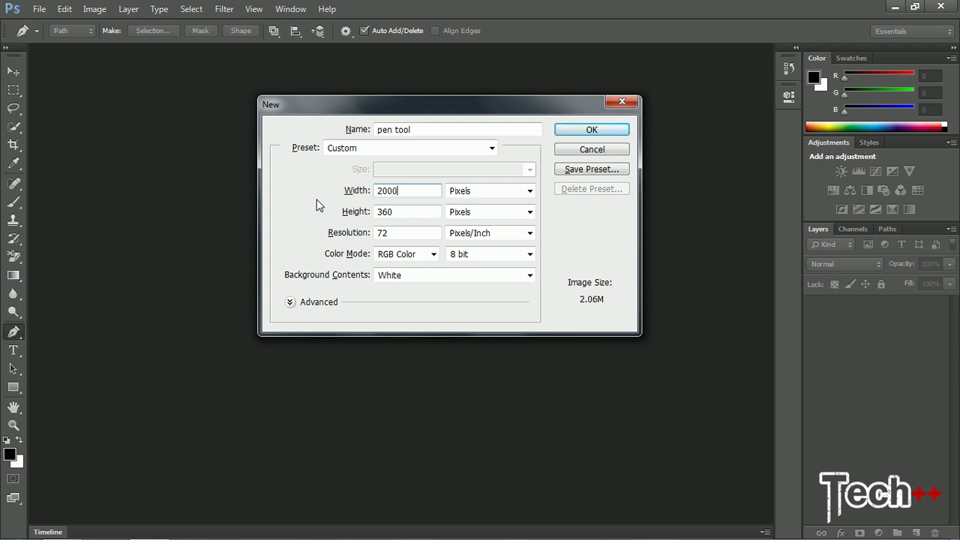
left_click(413, 216)
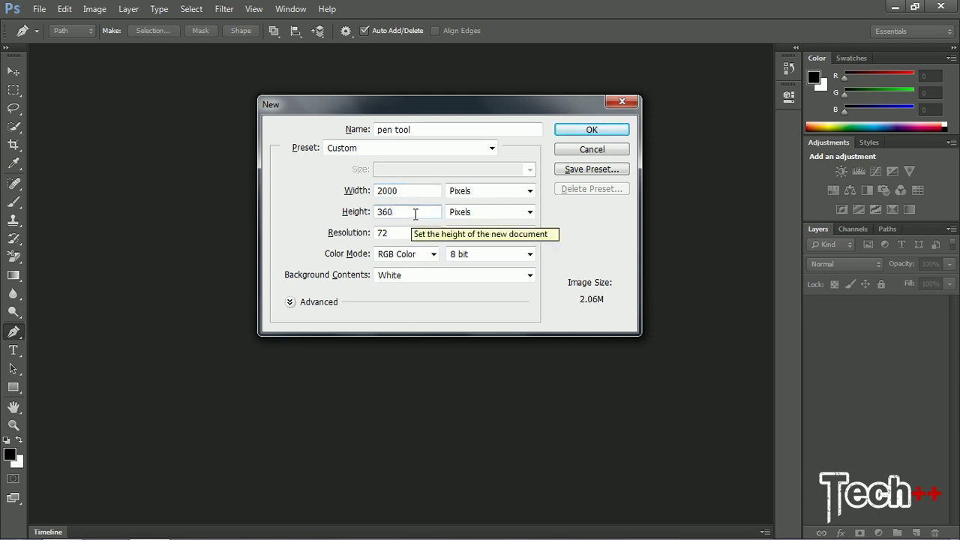
key("BackSpace")
key("BackSpace")
key("BackSpace")
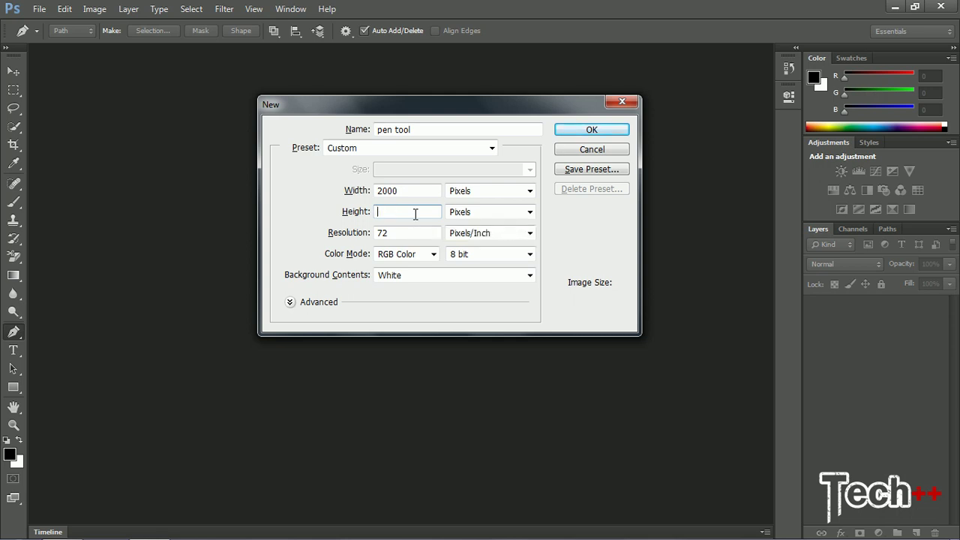
type("2000")
left_click(575, 131)
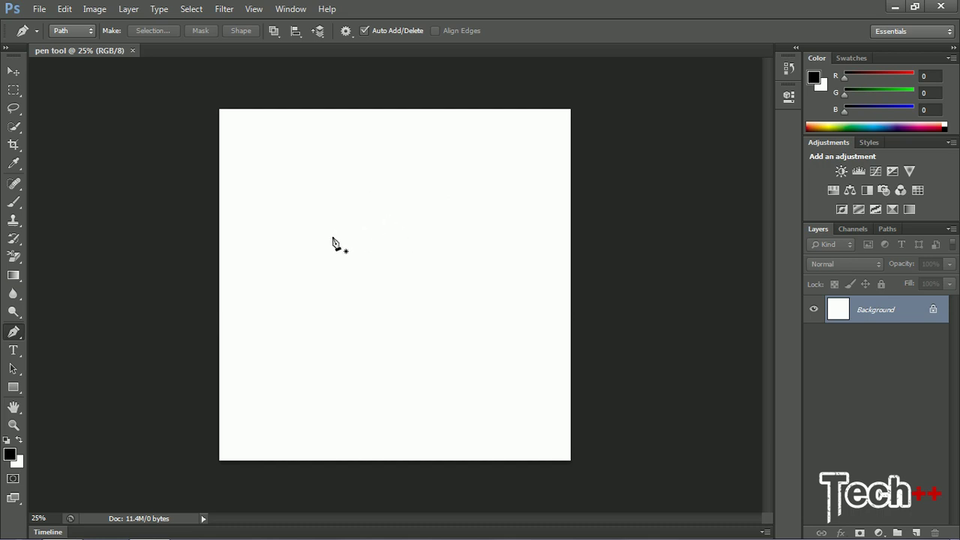
Step: Draw a closed four-sided path with straight edges, about 1560 by 1228 px, on the canvas using the Pen tool
left_click(398, 162)
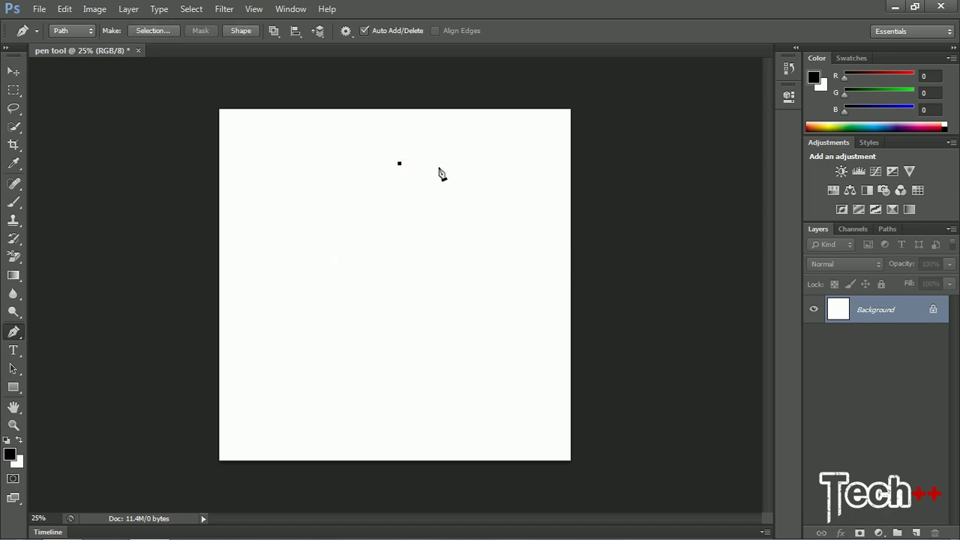
left_click(398, 163)
left_click(259, 278)
left_click(433, 379)
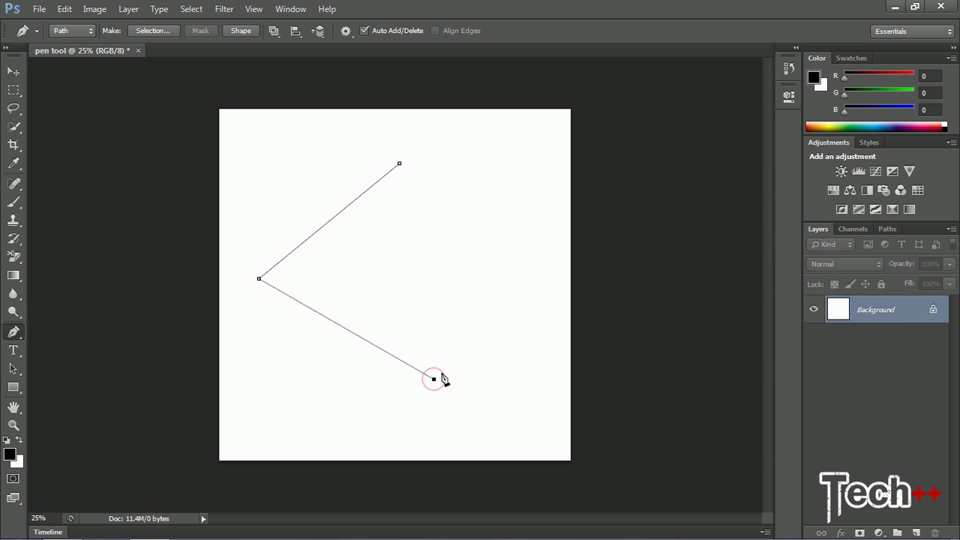
left_click(533, 233)
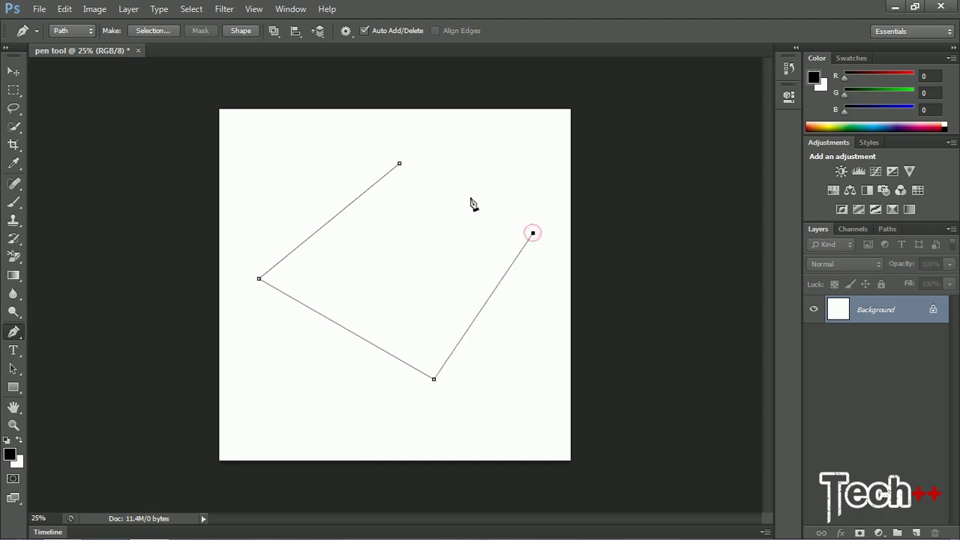
left_click(399, 163)
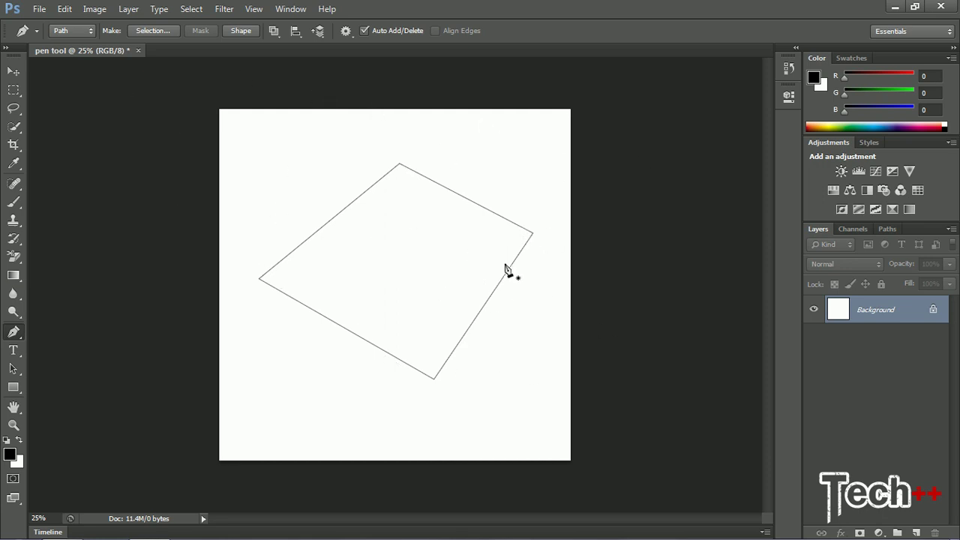
Step: Switch the Pen tool's drawing mode to Shape and back to Path
left_click(75, 34)
left_click(81, 44)
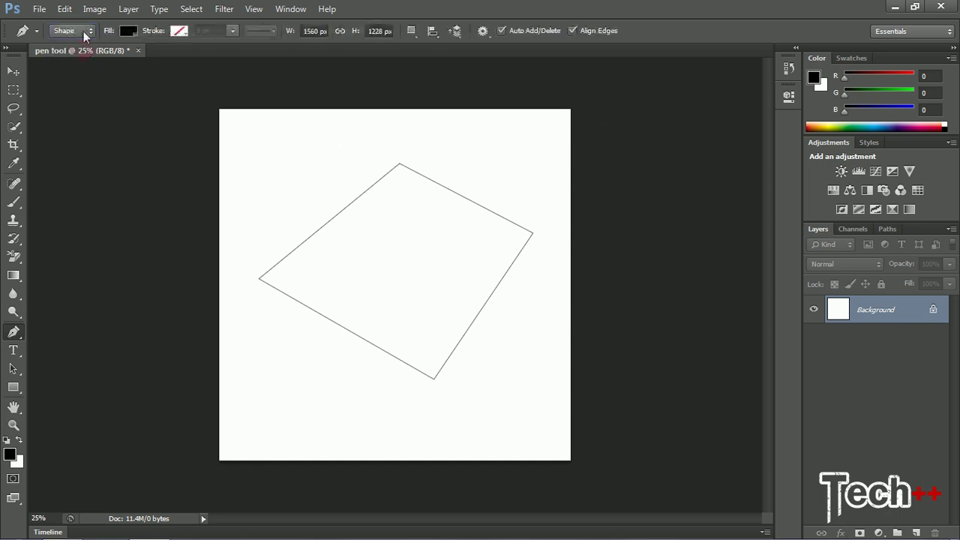
left_click(84, 32)
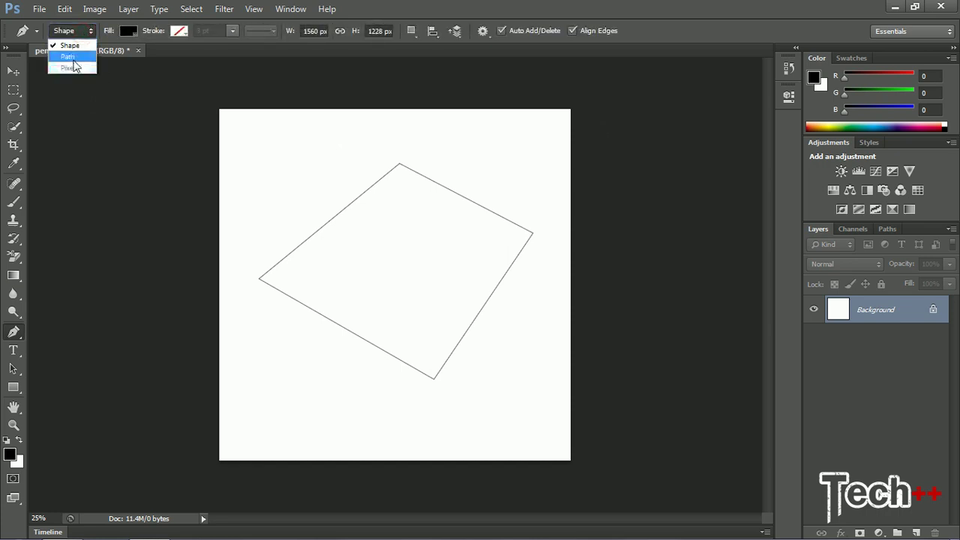
left_click(69, 57)
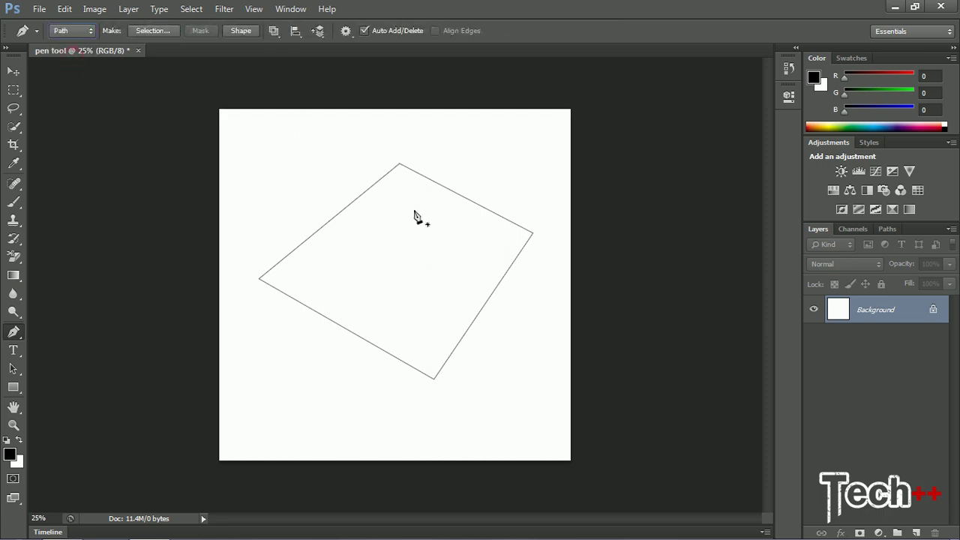
Step: Delete the four-sided path from the canvas
right_click(398, 166)
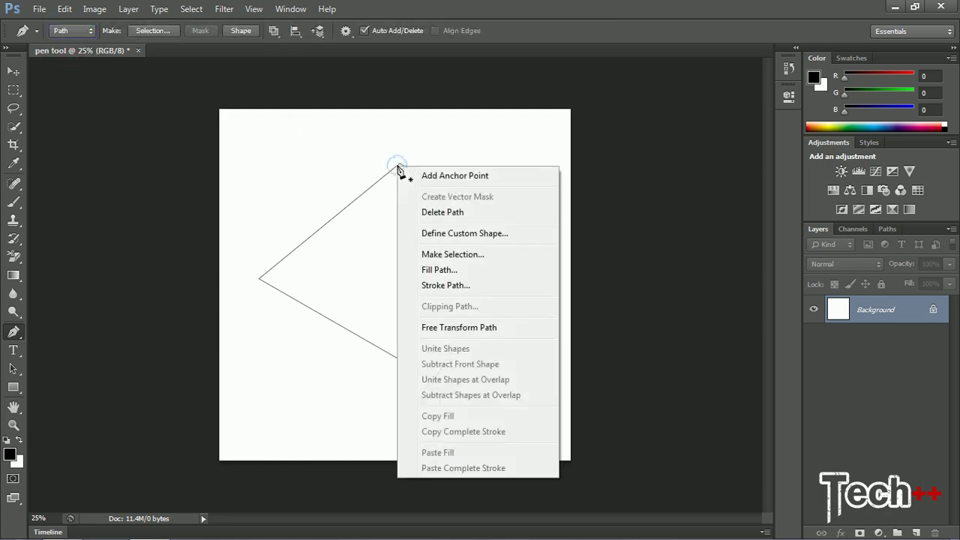
left_click(444, 215)
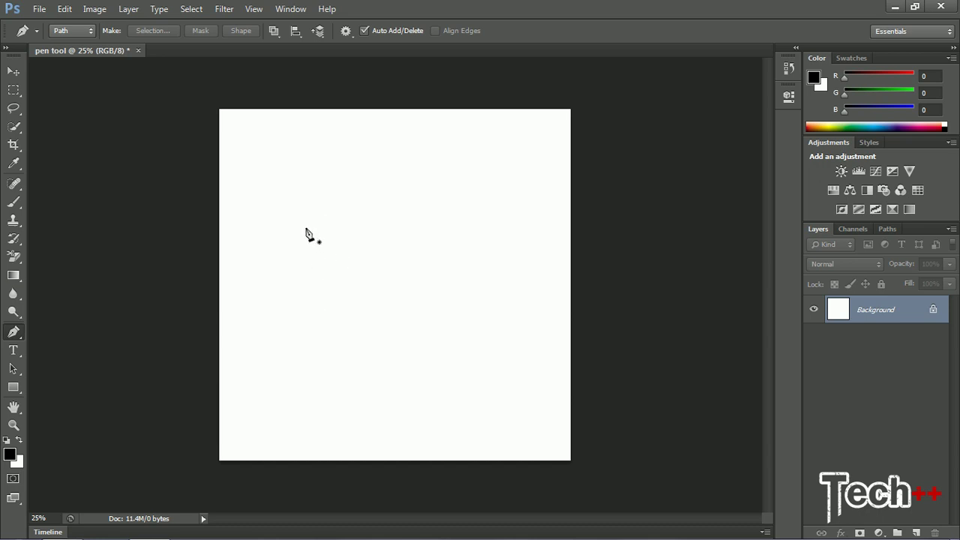
Step: Draw a curved path segment from an anchor with a downward handle to a second anchor near the canvas's upper right, pulling out its direction handles
left_click_drag(305, 228, 310, 284)
left_click_drag(310, 283, 310, 282)
left_click(310, 281)
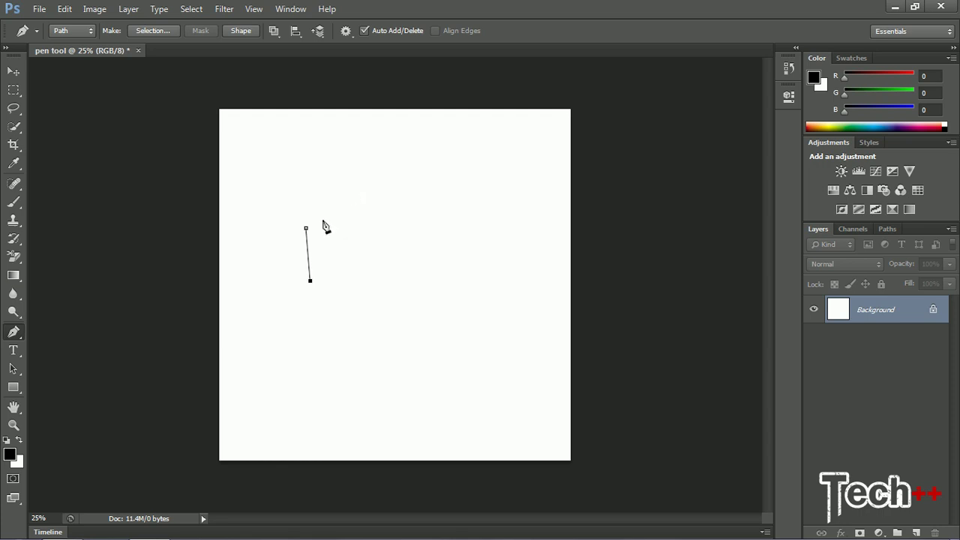
key("ctrl+z")
mouse_move(310, 283)
left_mouse_down()
mouse_move(366, 263)
mouse_move(266, 300)
mouse_move(312, 267)
mouse_move(285, 262)
mouse_move(279, 272)
mouse_move(304, 300)
mouse_move(304, 281)
left_mouse_up()
left_click_drag(465, 167, 502, 261)
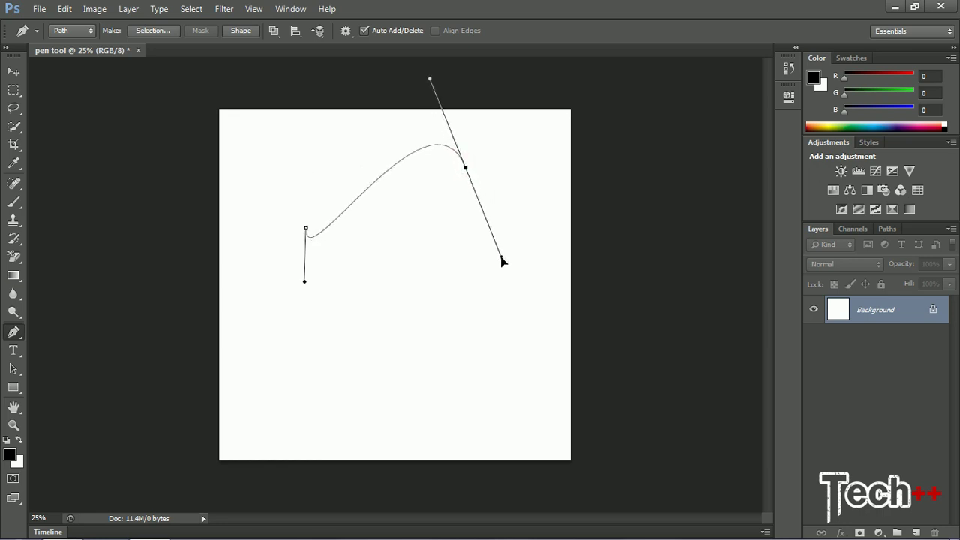
Step: Add a straight segment ending at the curve's lower handle end and delete the whole path
left_click(501, 263)
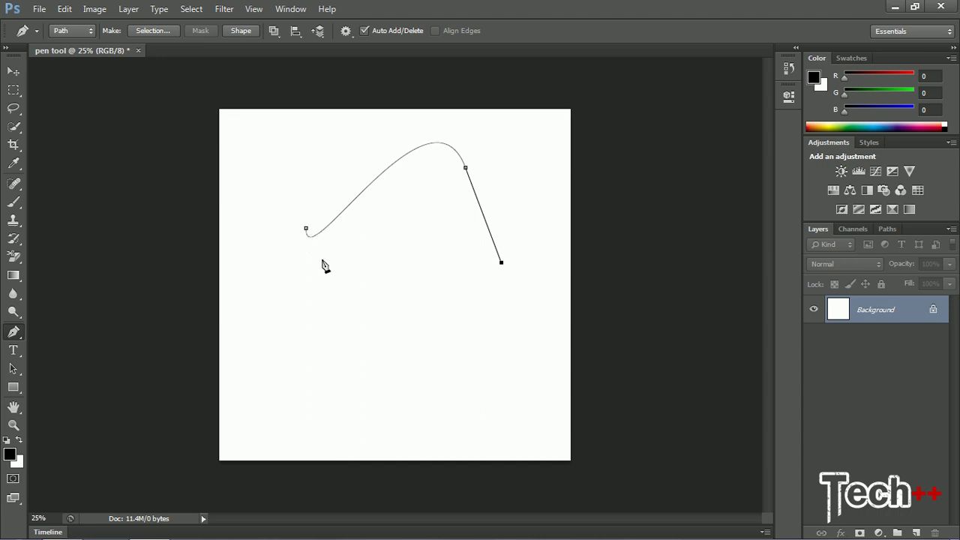
right_click(344, 213)
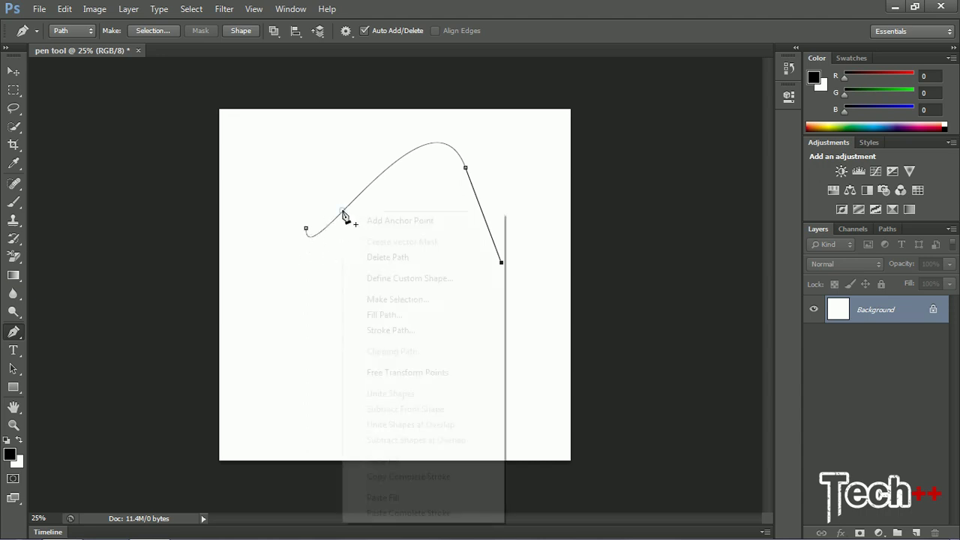
left_click(403, 259)
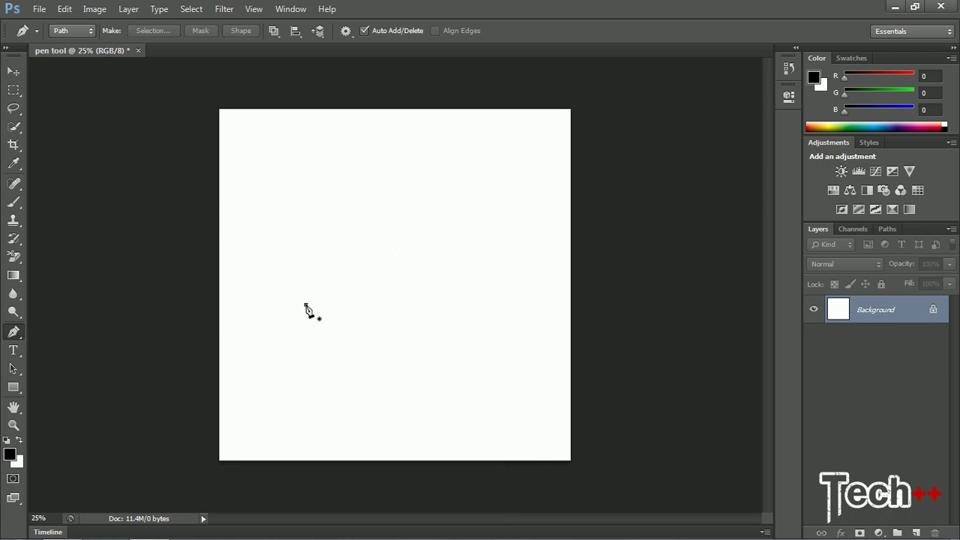
Step: Draw a curve from an anchor with an upward handle to an upper-right anchor, ending in a straight segment along its lower handle
left_click_drag(306, 304, 295, 252)
left_click(294, 252)
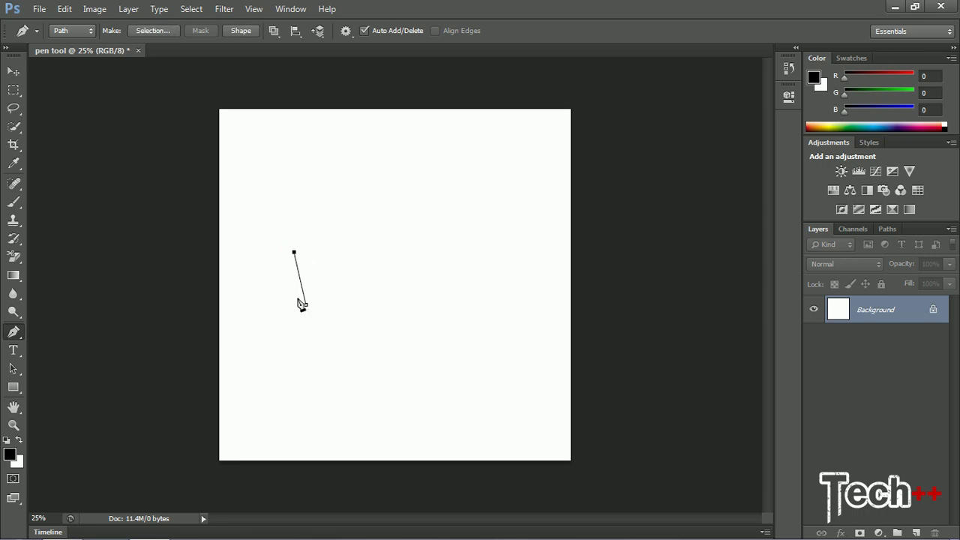
left_click(304, 304)
key("ctrl+z")
left_click_drag(448, 184, 506, 233)
left_click(506, 229)
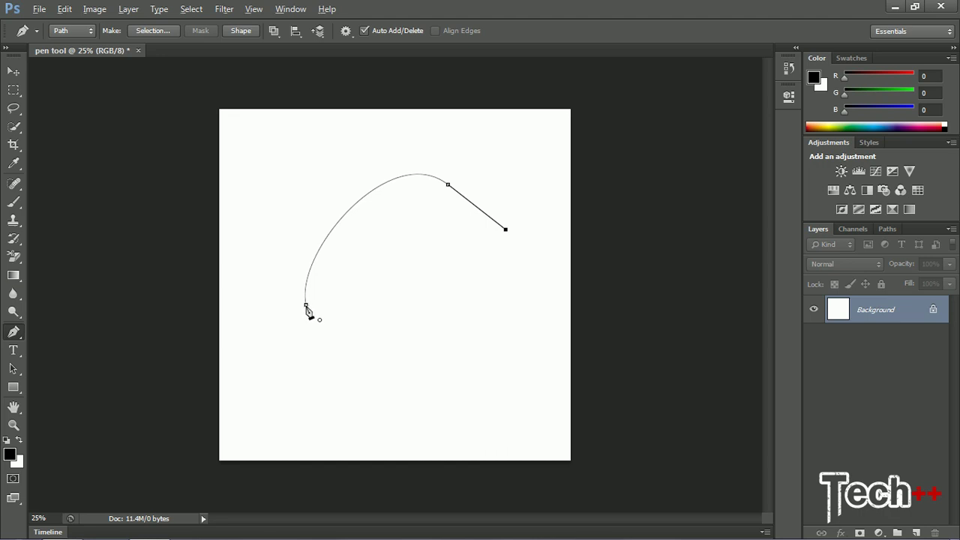
Step: Convert the curve's upper-right anchor to a corner point and try to reposition the first anchor's direction handle
key("alt")
key("alt")
left_click(448, 186, "alt")
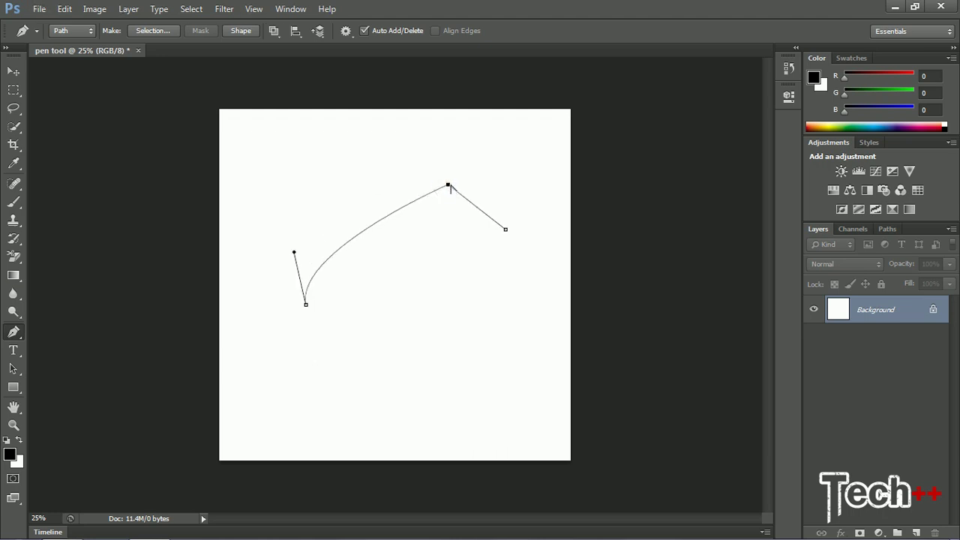
left_click(450, 185, "alt")
left_click_drag(294, 253, 325, 248)
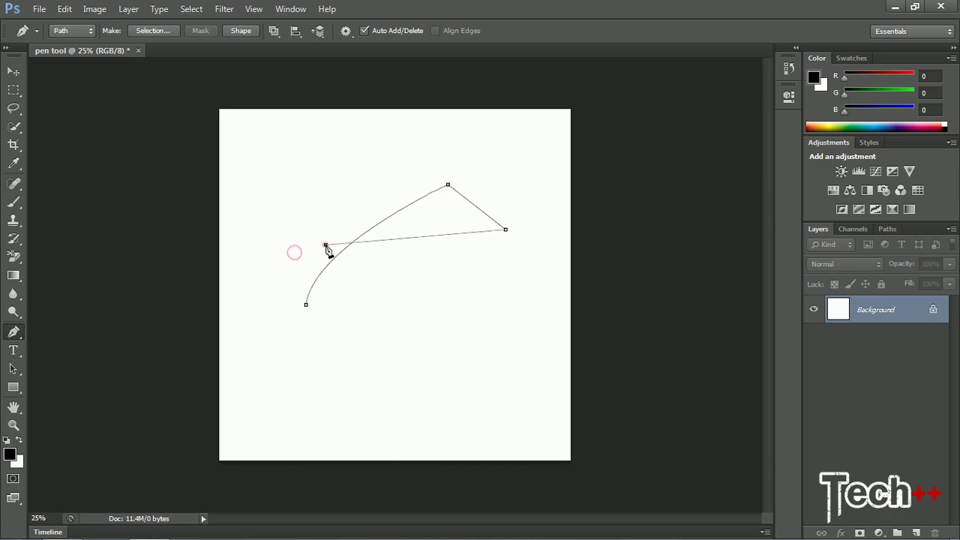
Step: Delete the path together with the stray anchor point left on the canvas
right_click(423, 238)
left_click(466, 274)
left_click(466, 279)
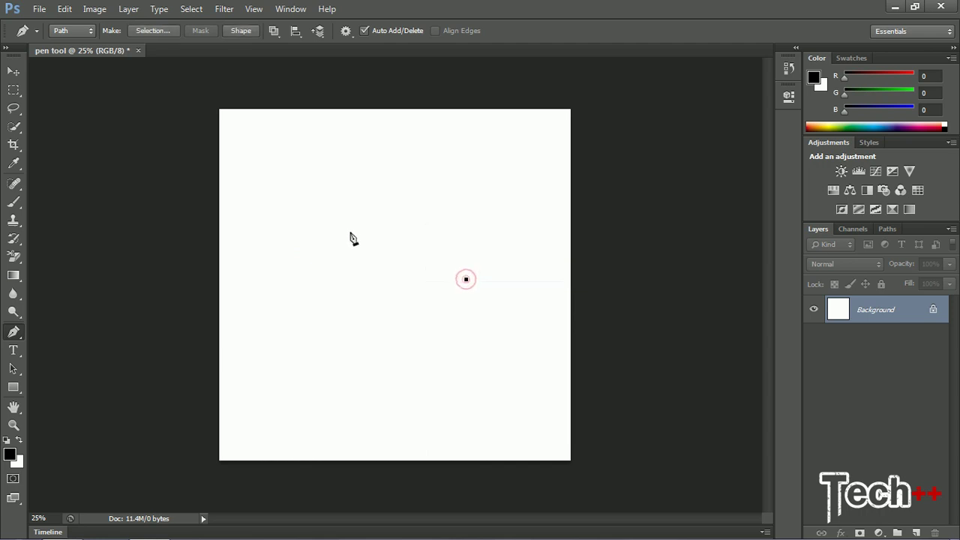
right_click(434, 293)
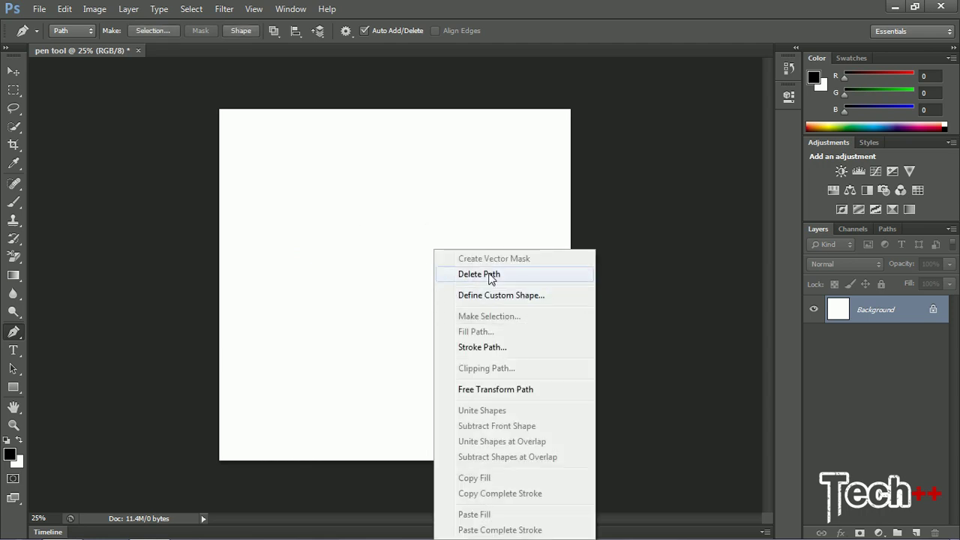
left_click(486, 275)
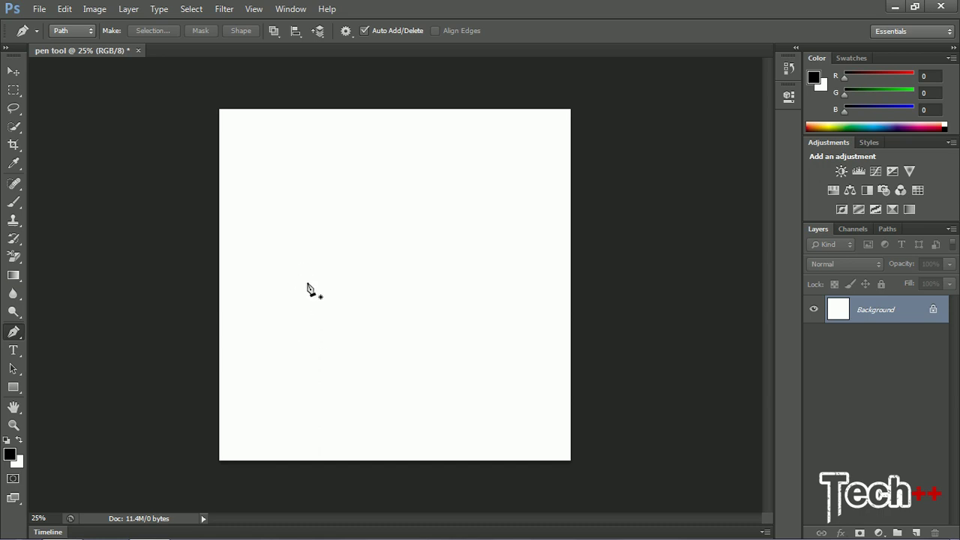
Step: Draw a curved segment from an anchor with a downward handle to a smooth anchor in the canvas's upper right
left_click_drag(307, 282, 312, 330)
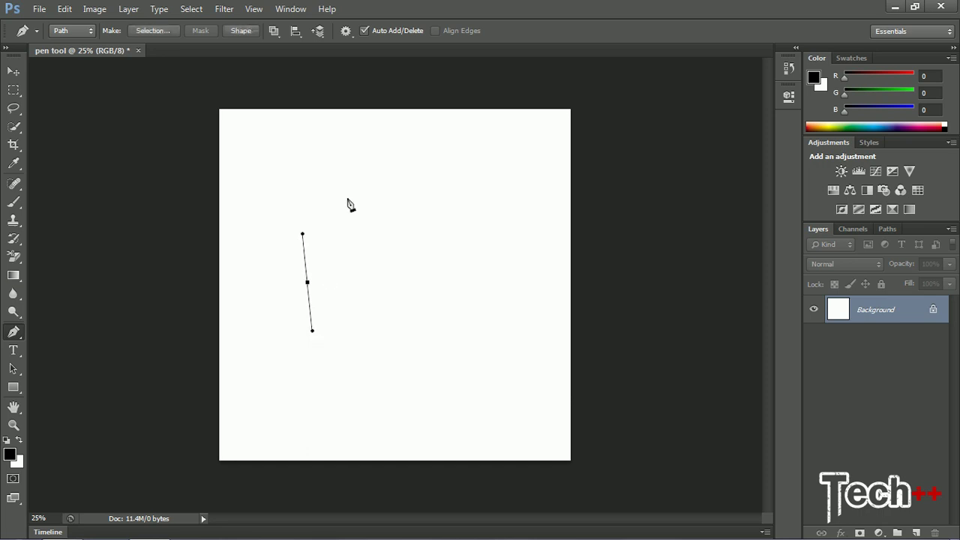
left_click(464, 184)
left_click_drag(464, 184, 504, 233)
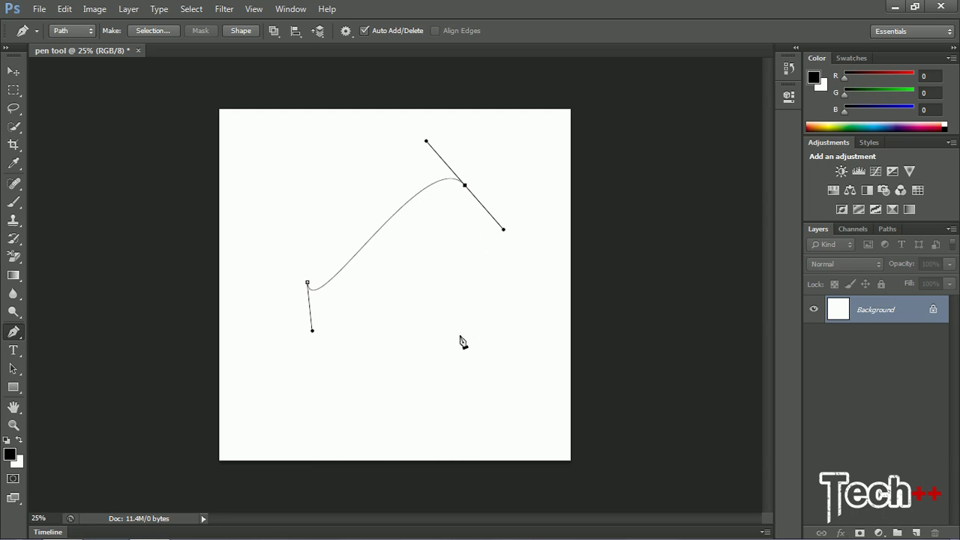
left_click_drag(455, 336, 421, 363)
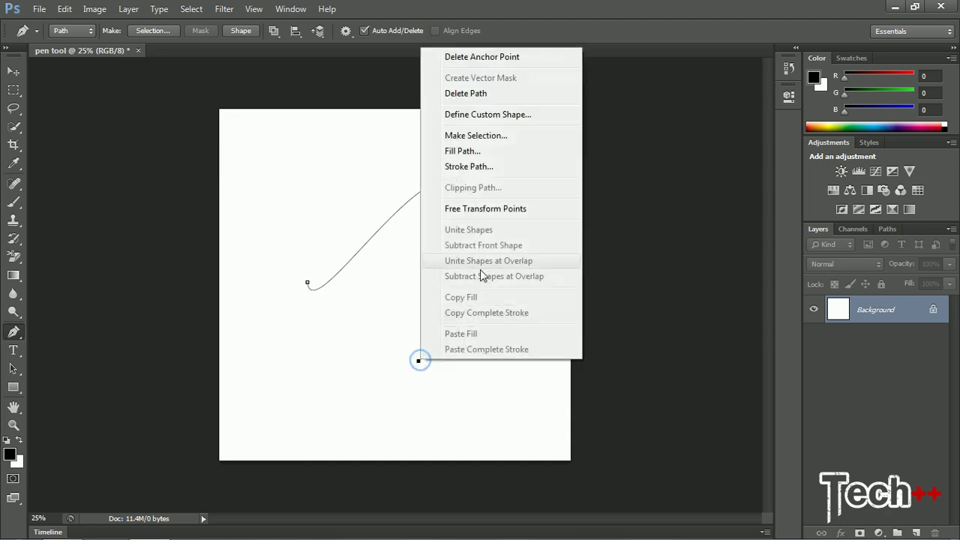
left_click(476, 58)
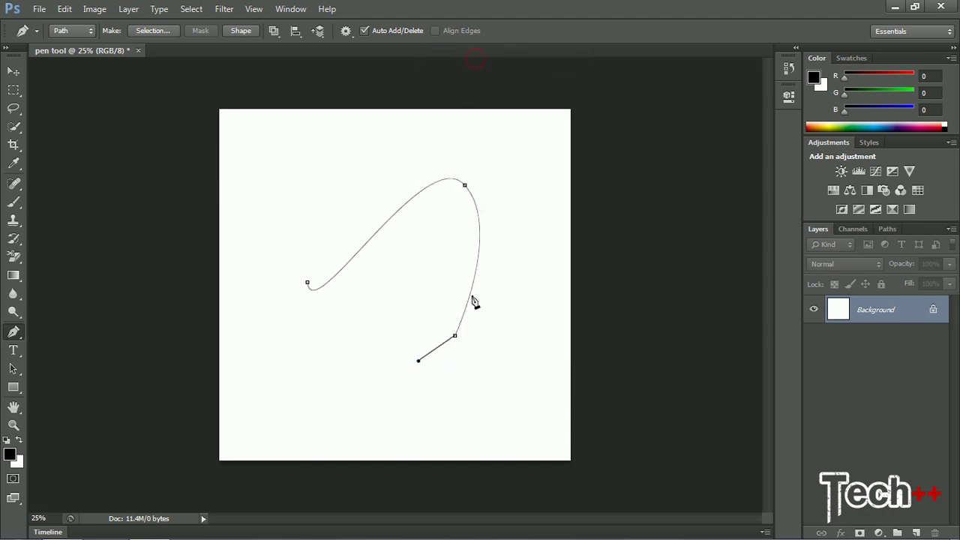
right_click(455, 337)
left_click(516, 36)
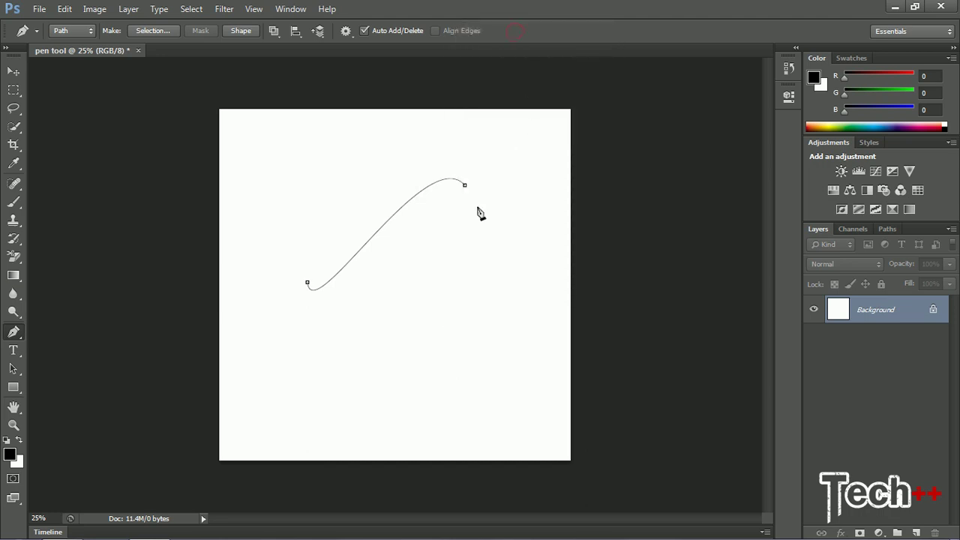
Step: Close the curve back to its first anchor through a smooth anchor below the upper-right one, trying to delete the anchor at its handle end
left_click_drag(457, 301, 433, 332)
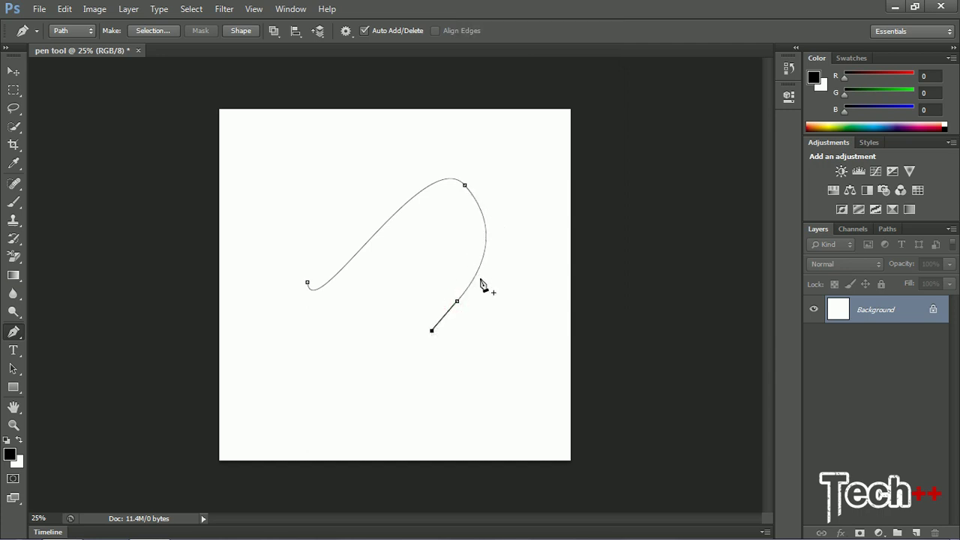
right_click(433, 333)
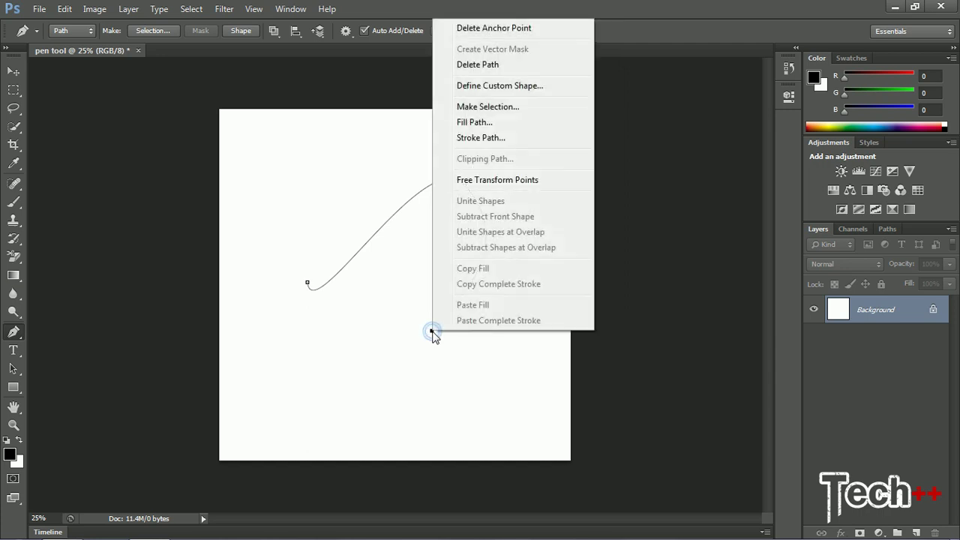
left_click(502, 31)
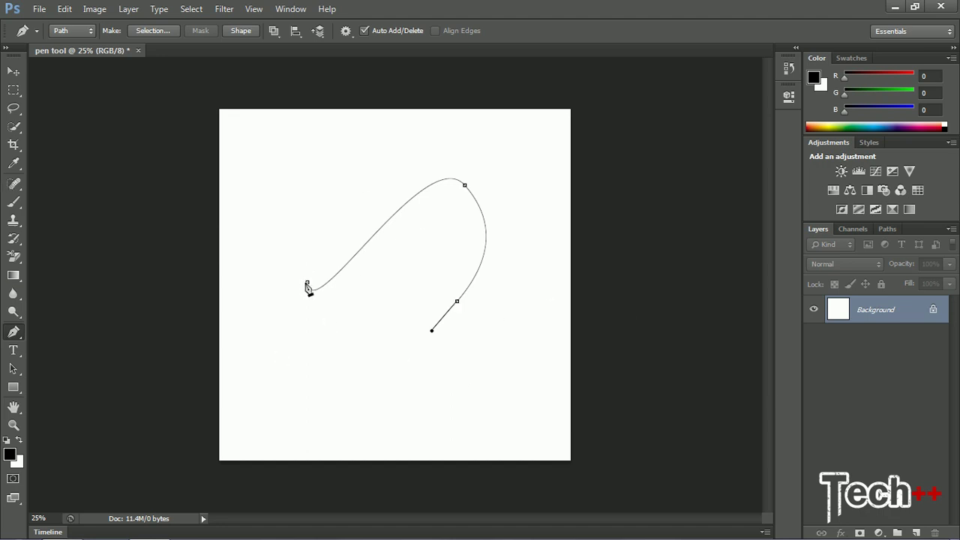
left_click_drag(306, 286, 321, 279)
Step: Convert all three smooth anchors of the closed path to corner points, forming a straight-sided triangle
left_click(15, 333)
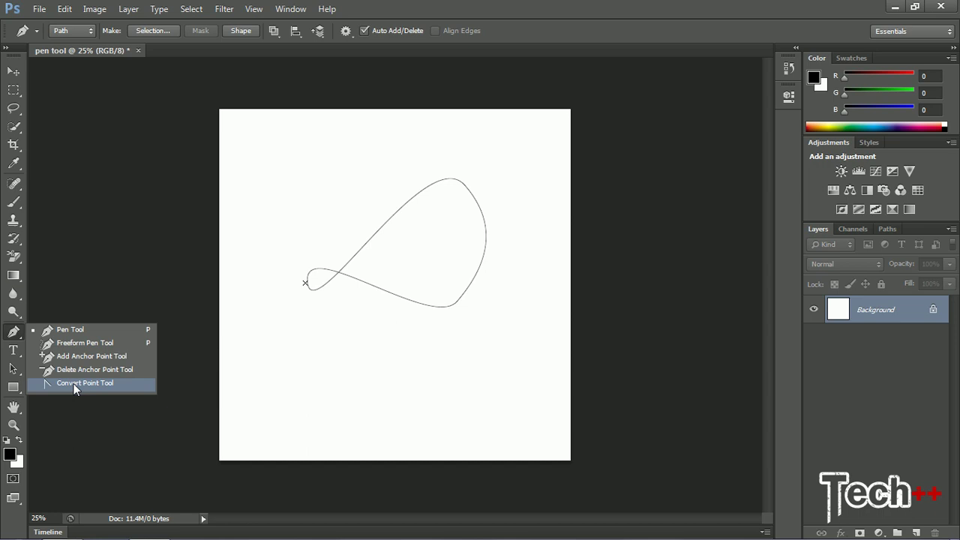
left_click(489, 6)
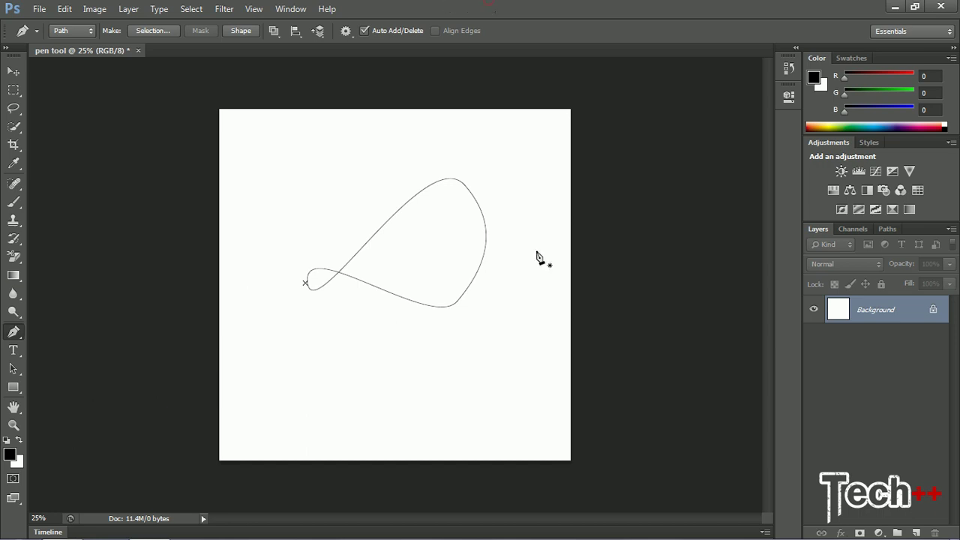
left_click(486, 247, "ctrl")
left_click(457, 302)
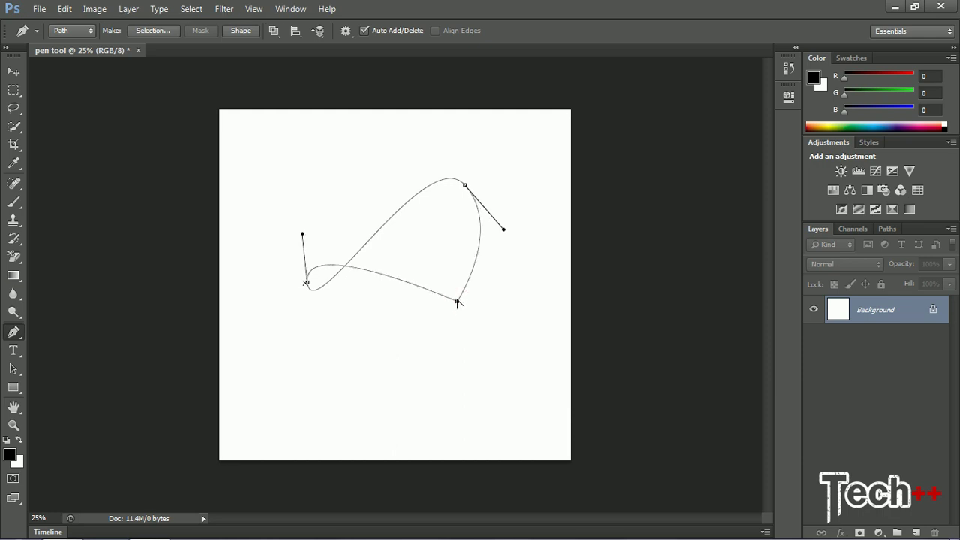
left_click(457, 301, "ctrl")
key("alt")
key("alt")
left_click(465, 185, "alt")
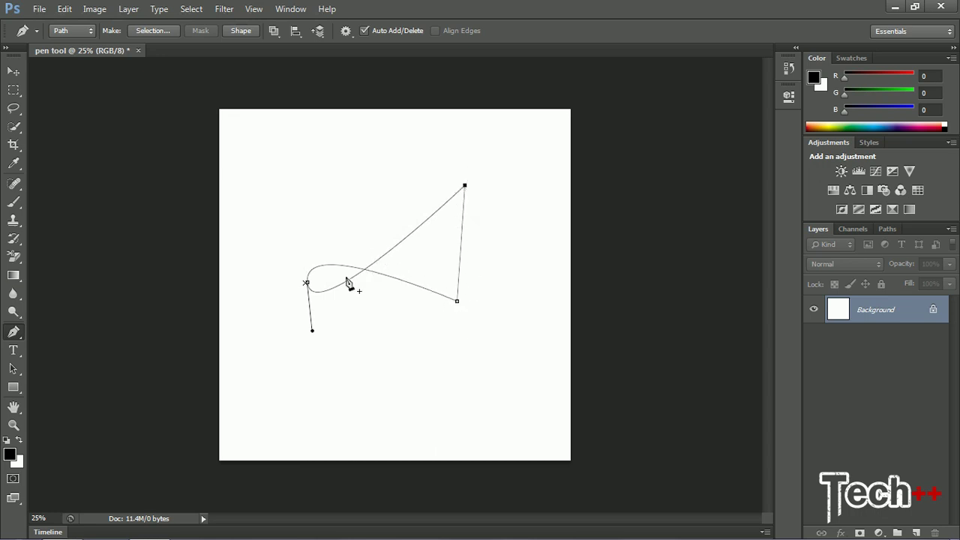
left_click(306, 283, "alt")
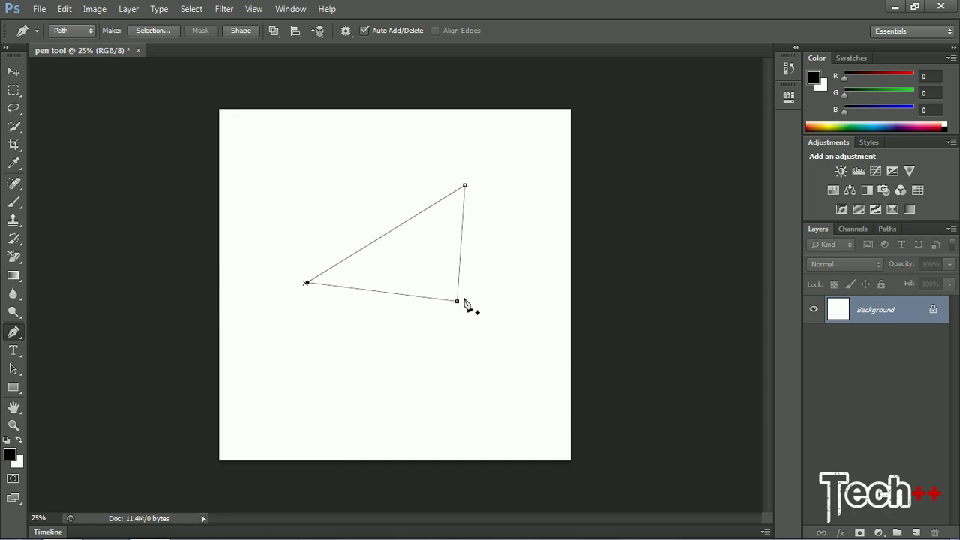
Step: Delete the triangle's anchor points one by one until the canvas is empty
left_click(16, 334)
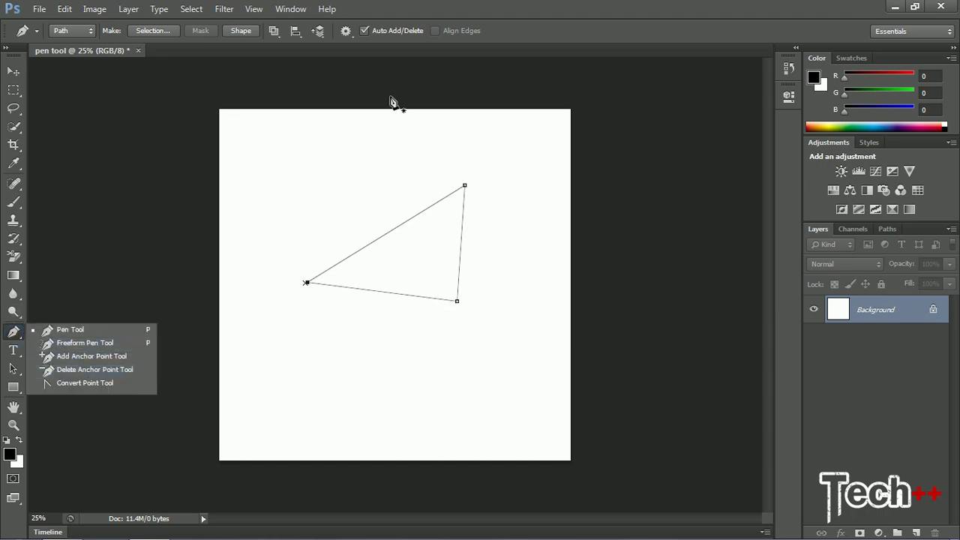
left_click(544, 5)
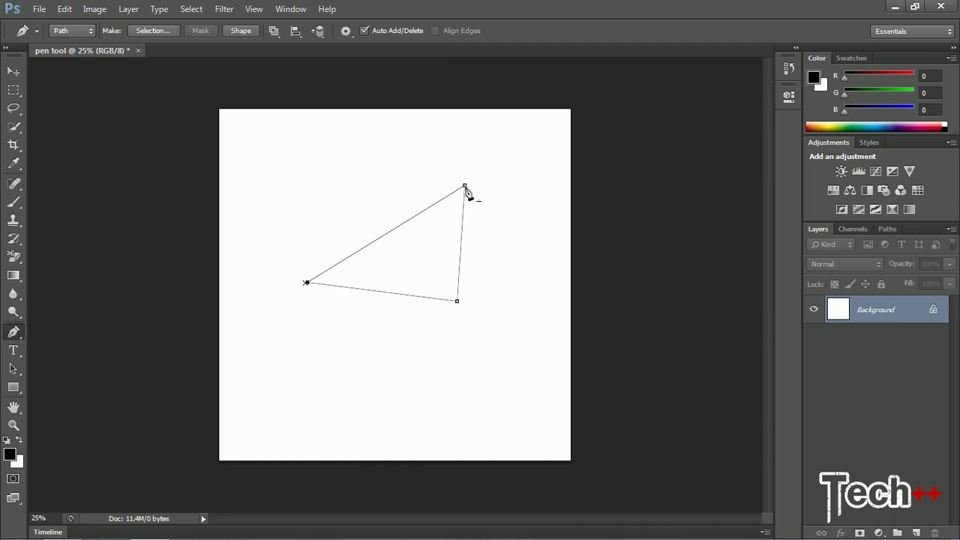
left_click(465, 186)
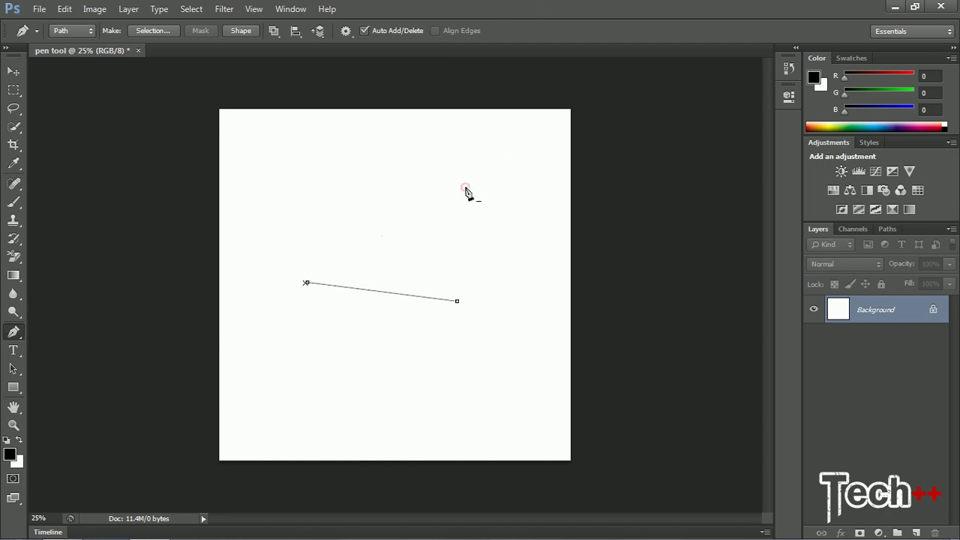
left_click(458, 301)
left_click(307, 284)
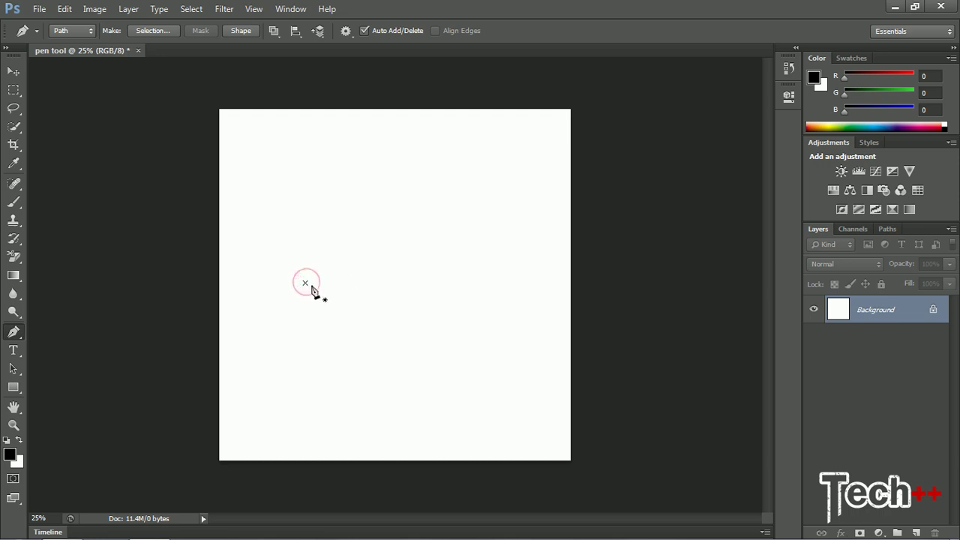
right_click(306, 283)
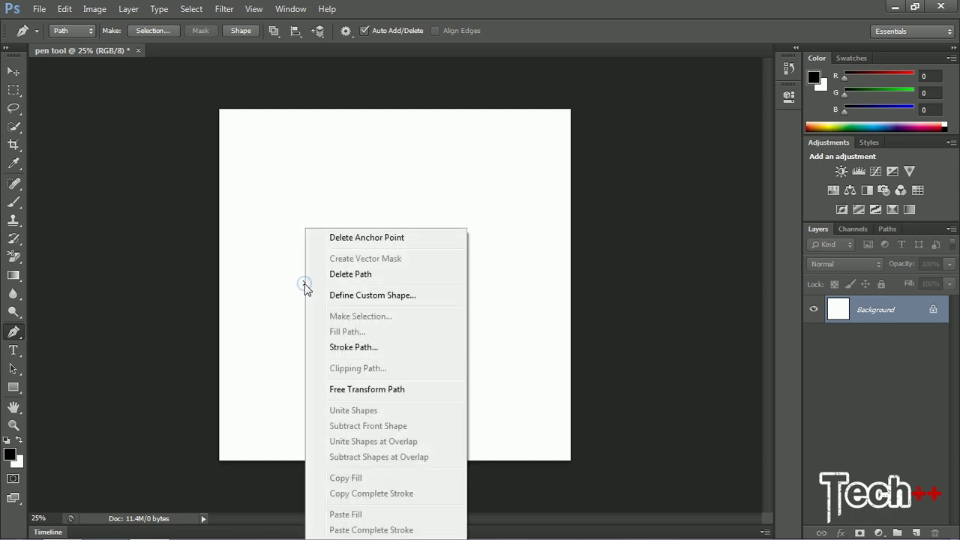
left_click(338, 245)
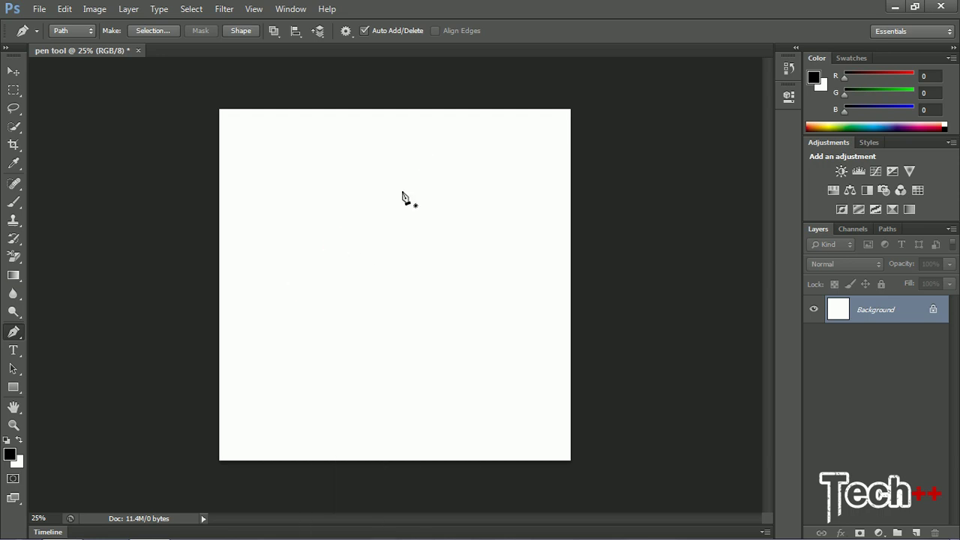
Step: Draw a closed four-sided path with straight edges in the middle of the canvas using the Pen tool
right_click(14, 331)
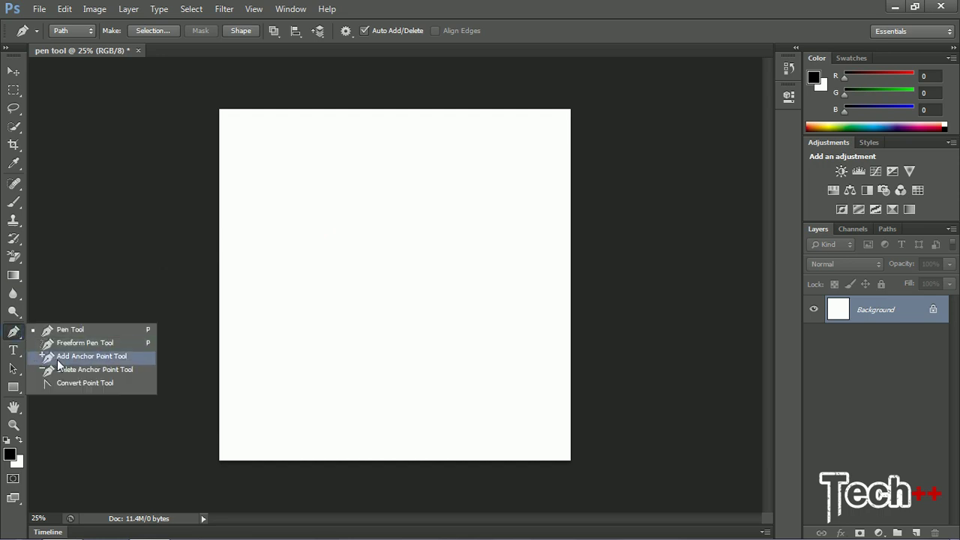
left_click(319, 180)
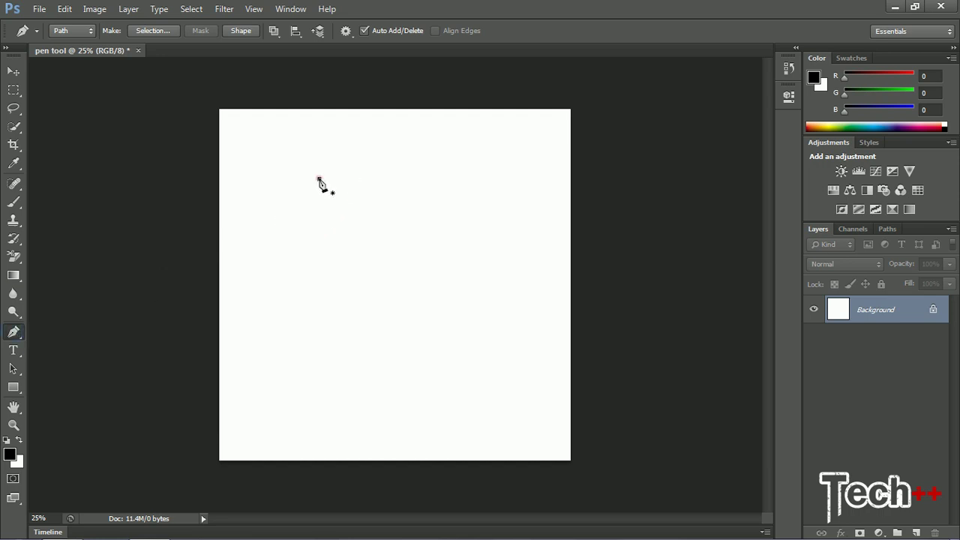
left_click(485, 178)
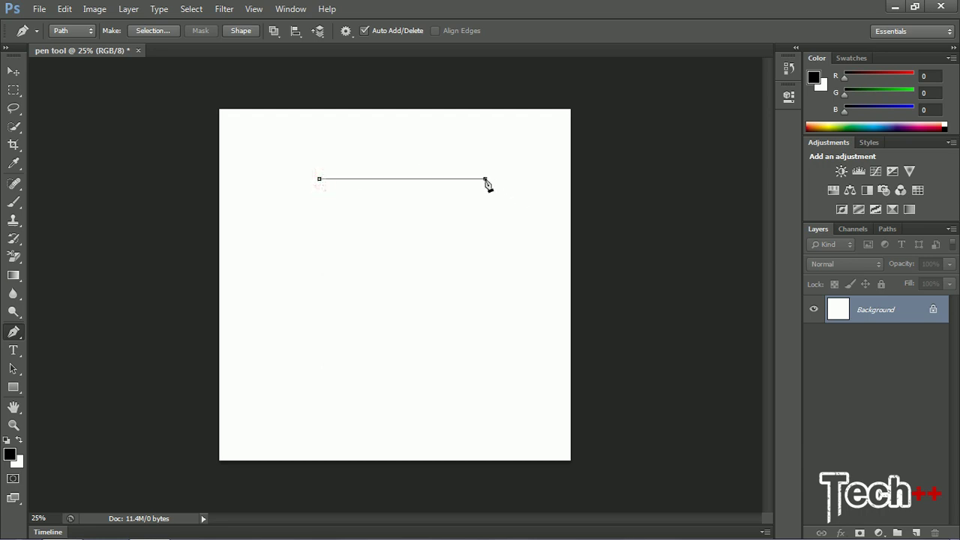
left_click(475, 316)
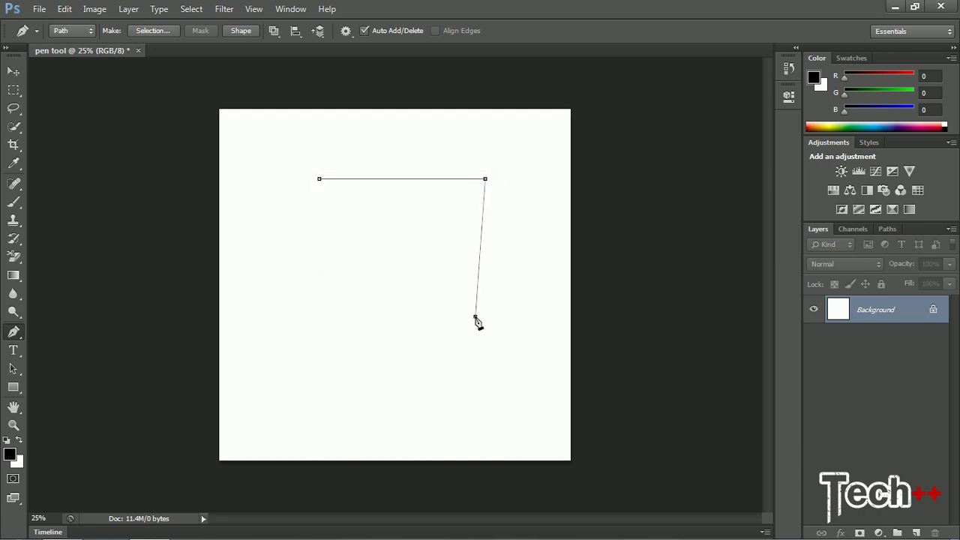
left_click(319, 319)
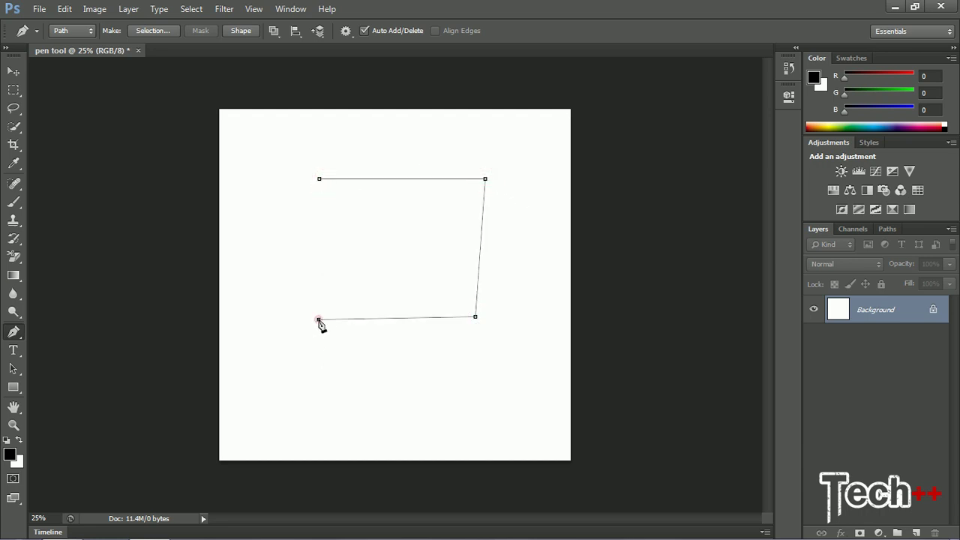
left_click(320, 181)
Step: Move the lower-right, lower-left and upper-left anchor points of the four-sided path slightly to reshape its corners
left_click(475, 317)
left_click_drag(475, 319, 476, 330)
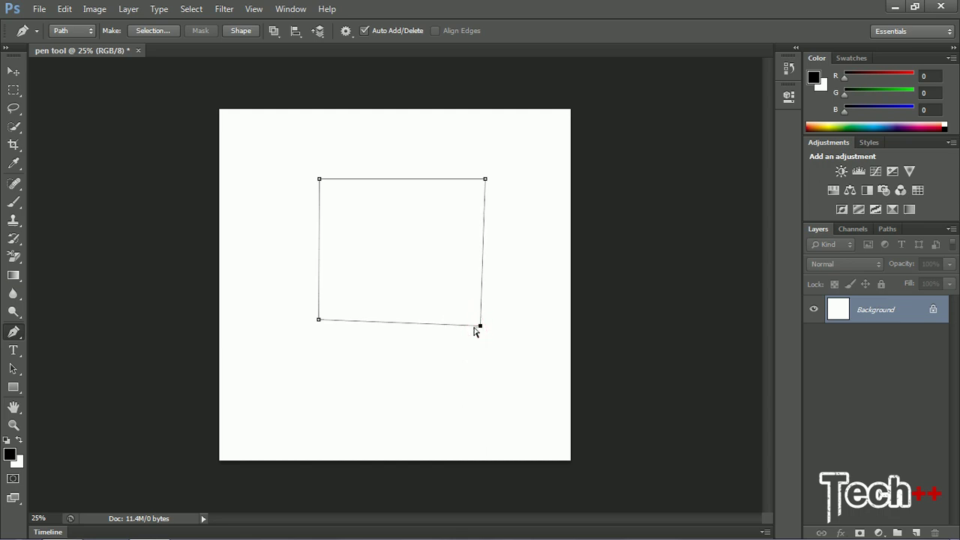
left_click(489, 327, "ctrl")
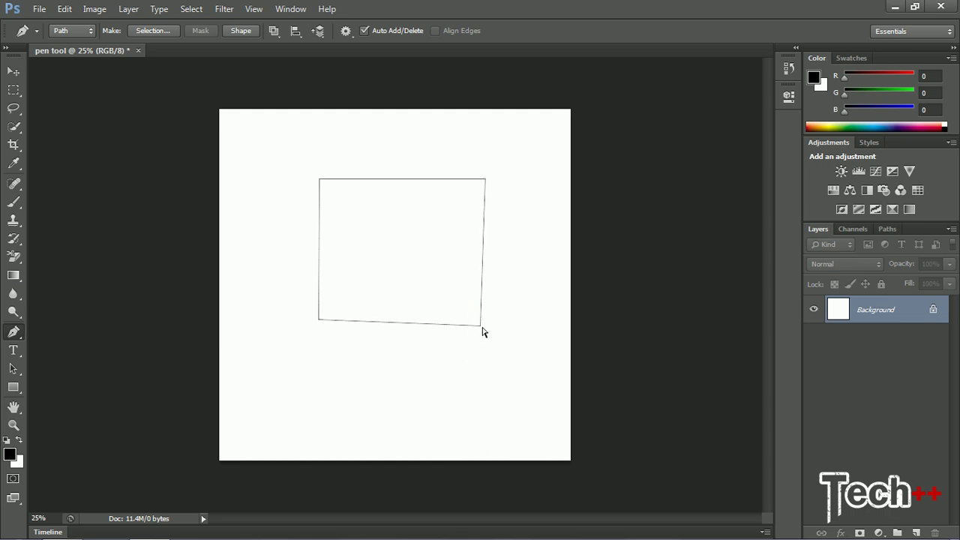
left_click_drag(319, 320, 318, 325)
left_click(321, 325)
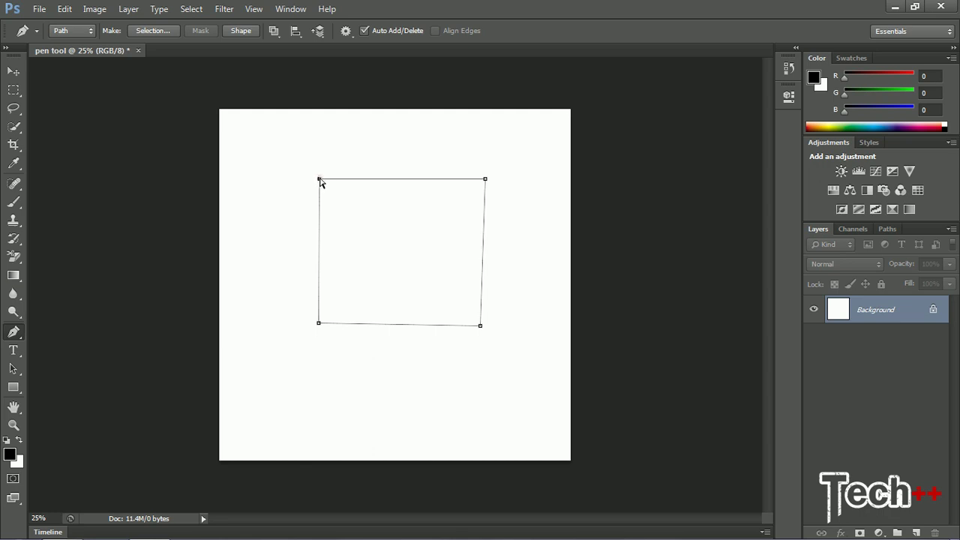
mouse_move(318, 180)
left_mouse_down()
mouse_move(334, 212)
mouse_move(315, 188)
mouse_move(327, 184)
left_mouse_up()
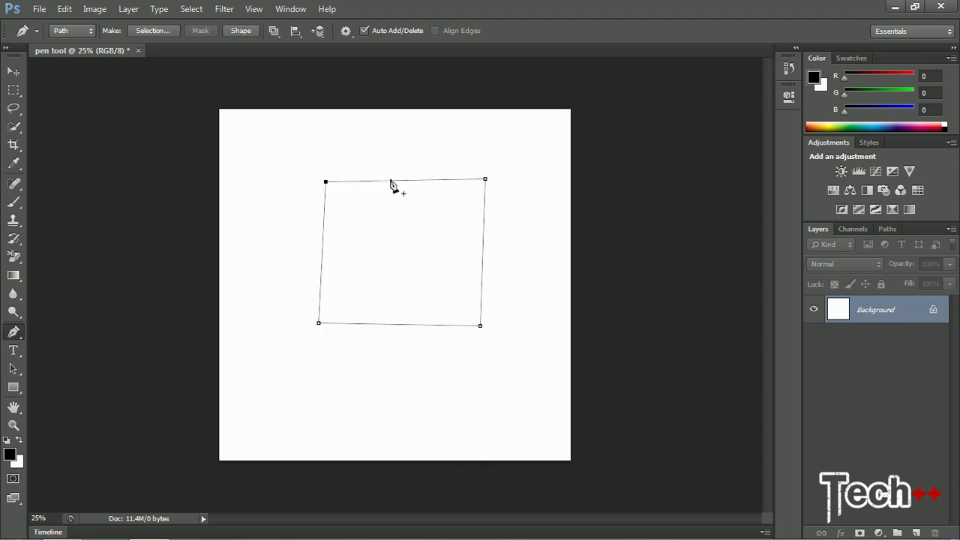
Step: Shift the four edges of the path individually, skewing it into a steep parallelogram that rises toward the upper right
mouse_move(399, 182)
left_mouse_down()
mouse_move(396, 217)
mouse_move(465, 199)
mouse_move(354, 167)
mouse_move(398, 204)
mouse_move(305, 187)
mouse_move(482, 213)
mouse_move(403, 200)
mouse_move(397, 184)
left_mouse_up()
left_click_drag(416, 328, 445, 302)
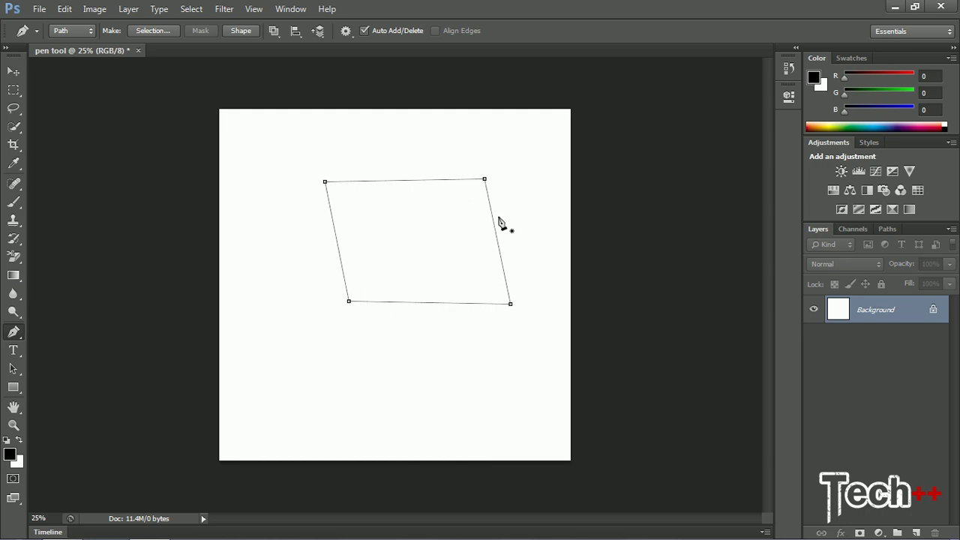
left_click_drag(492, 230, 503, 210)
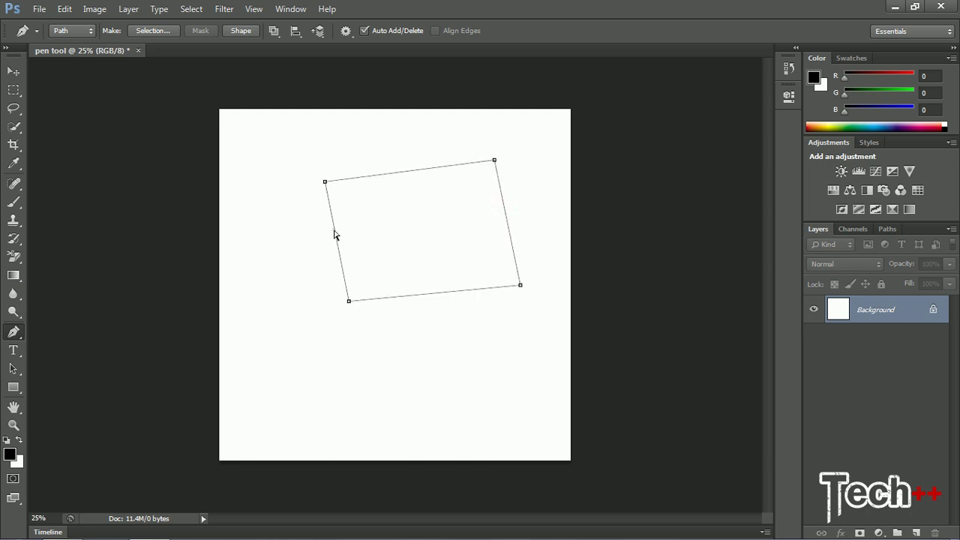
left_click_drag(334, 230, 293, 338)
left_click_drag(420, 236, 441, 248)
Step: Delete the stray anchor point above the parallelogram, and delete the parallelogram path itself
left_click(371, 219)
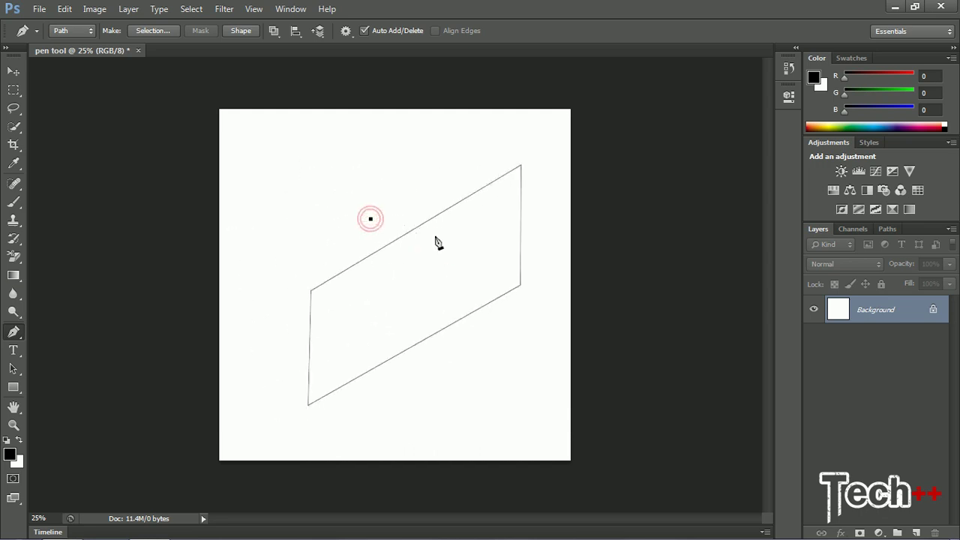
right_click(370, 219)
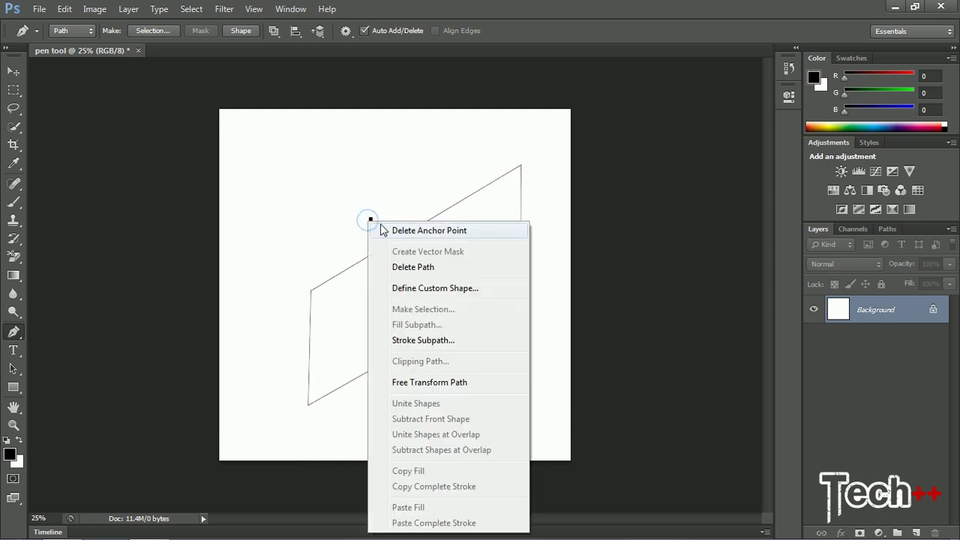
left_click(388, 231)
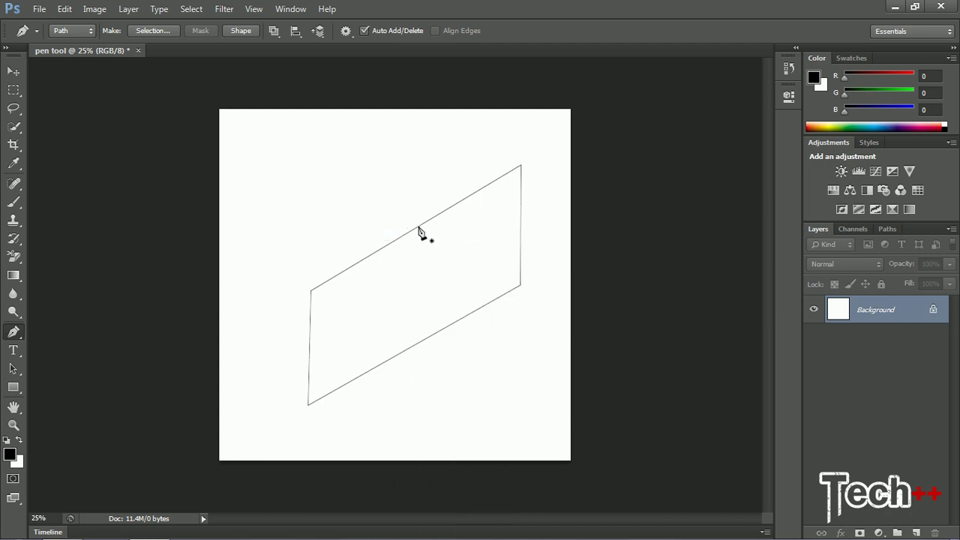
right_click(418, 228)
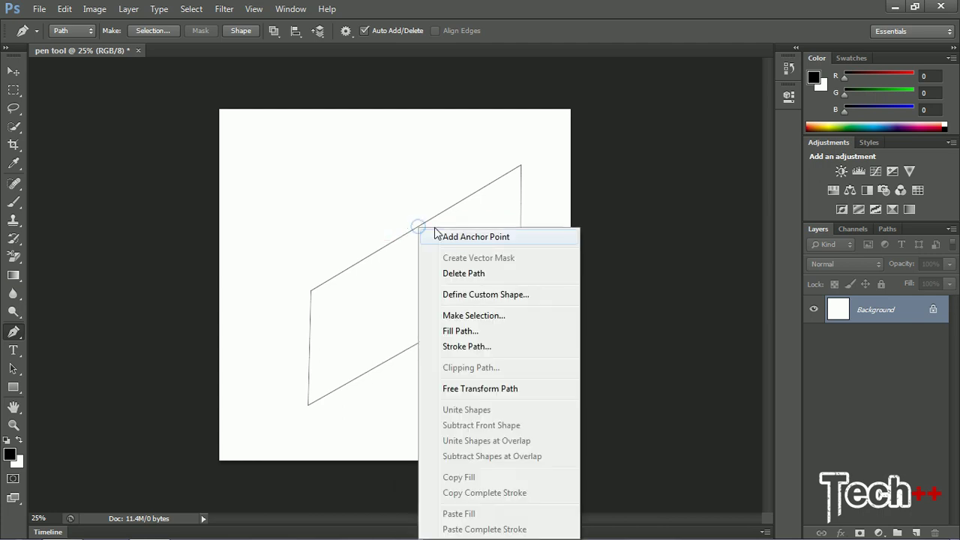
left_click(463, 277)
left_click(268, 190)
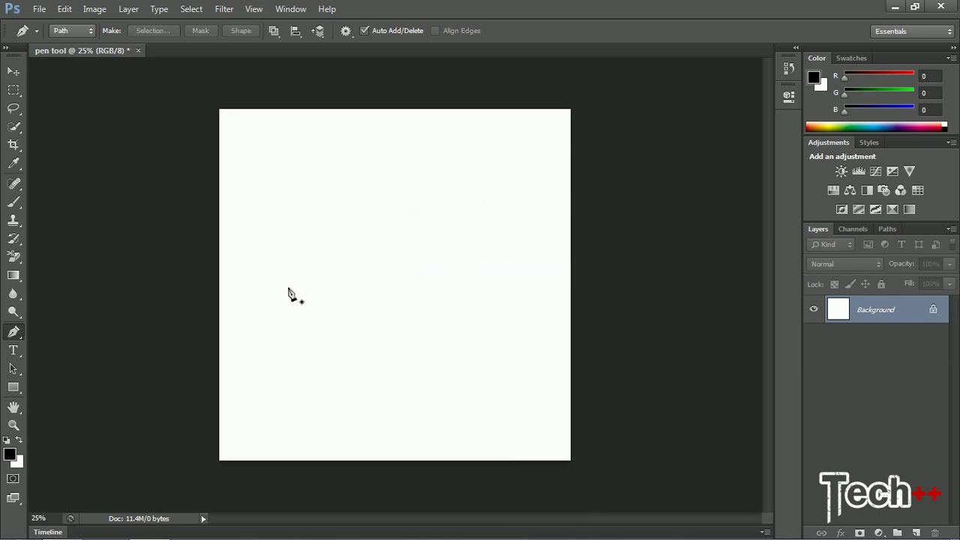
left_click(308, 352)
left_click_drag(307, 352, 312, 371)
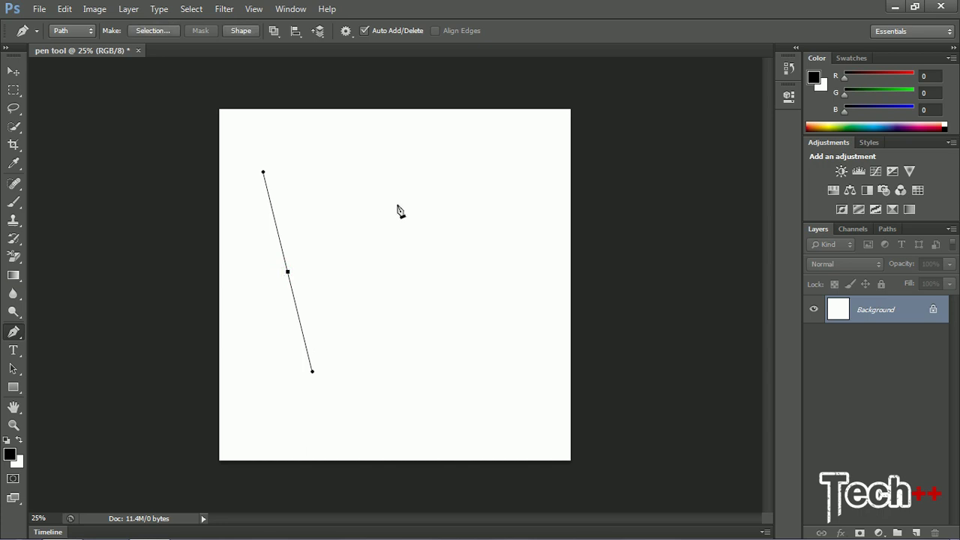
key("ctrl+z")
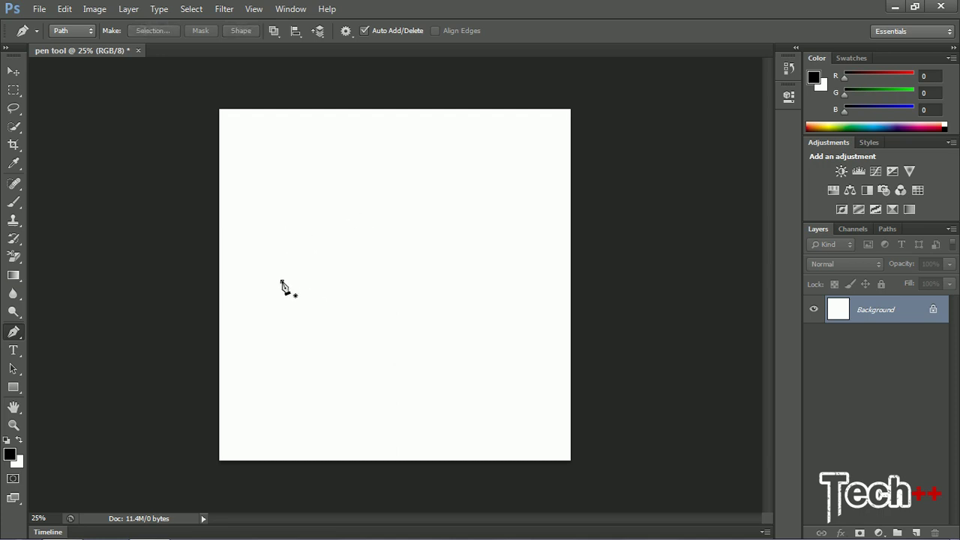
Step: Draw a closed curved path with four smooth anchor points around the middle of the canvas, ending at its left anchor
left_click_drag(282, 281, 274, 228)
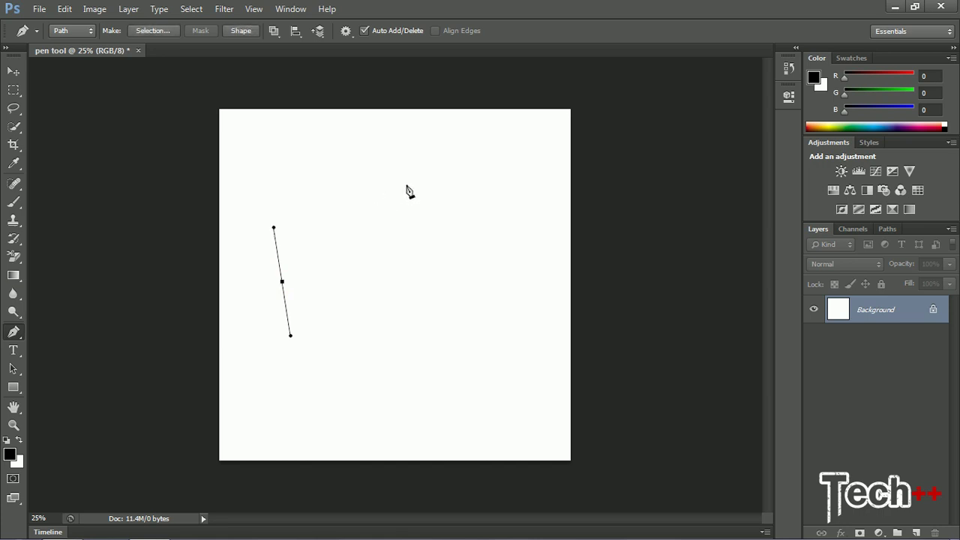
left_click_drag(437, 178, 474, 230)
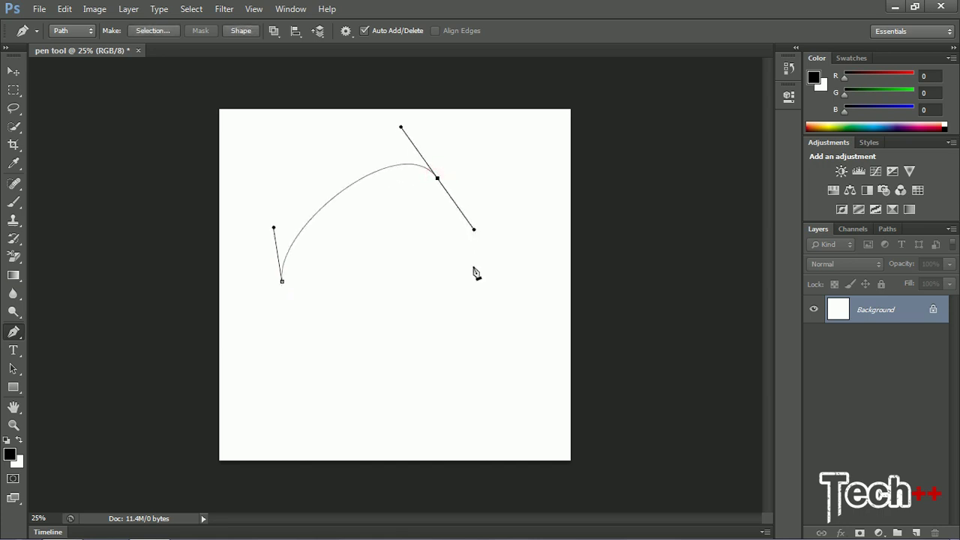
left_click_drag(464, 303, 454, 353)
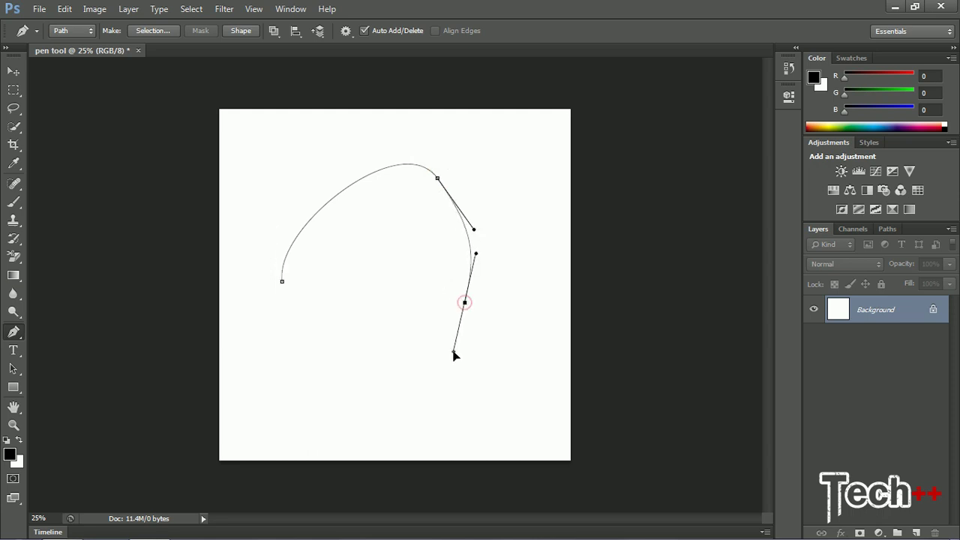
left_click_drag(339, 347, 324, 316)
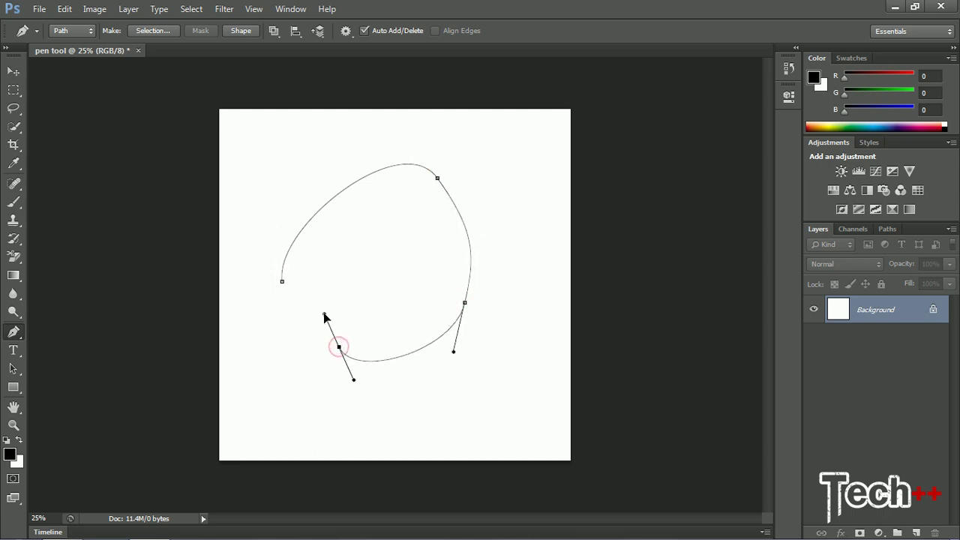
left_click_drag(282, 281, 276, 266)
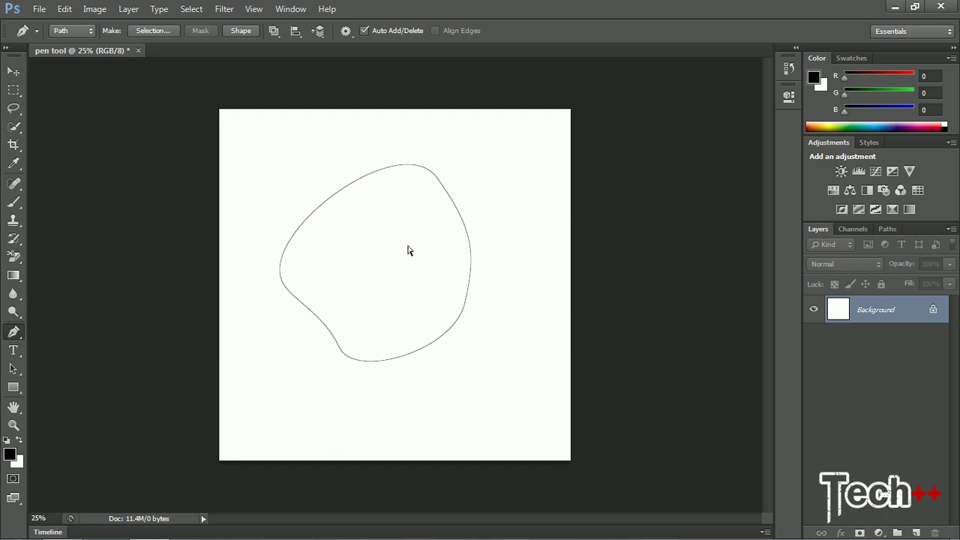
Step: Move the curved path's upper-right anchor slightly outward and adjust the direction handles of the upper-right, left and lower-right anchors
left_click(423, 171, "ctrl")
mouse_move(436, 179)
left_mouse_down()
mouse_move(443, 160)
mouse_move(433, 160)
mouse_move(438, 189)
mouse_move(443, 174)
left_mouse_up()
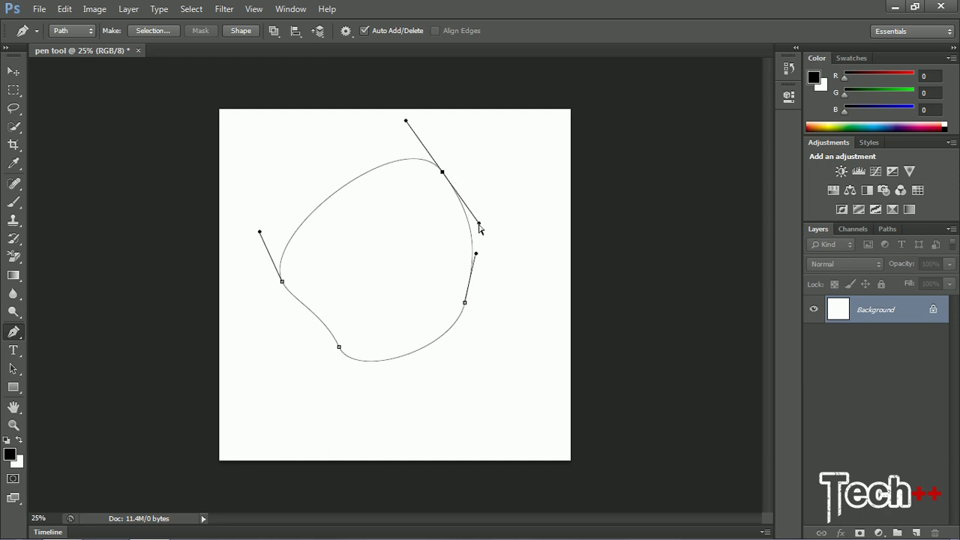
left_click_drag(478, 222, 485, 198)
mouse_move(387, 138)
left_mouse_down()
mouse_move(386, 148)
mouse_move(398, 128)
left_mouse_up()
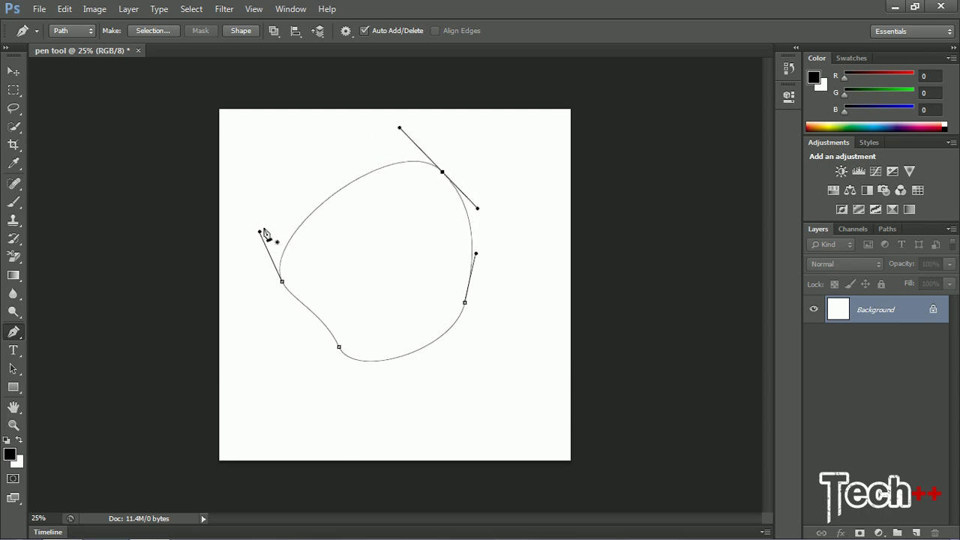
mouse_move(259, 231)
left_mouse_down()
mouse_move(322, 218)
mouse_move(268, 236)
mouse_move(248, 308)
mouse_move(263, 224)
left_mouse_up()
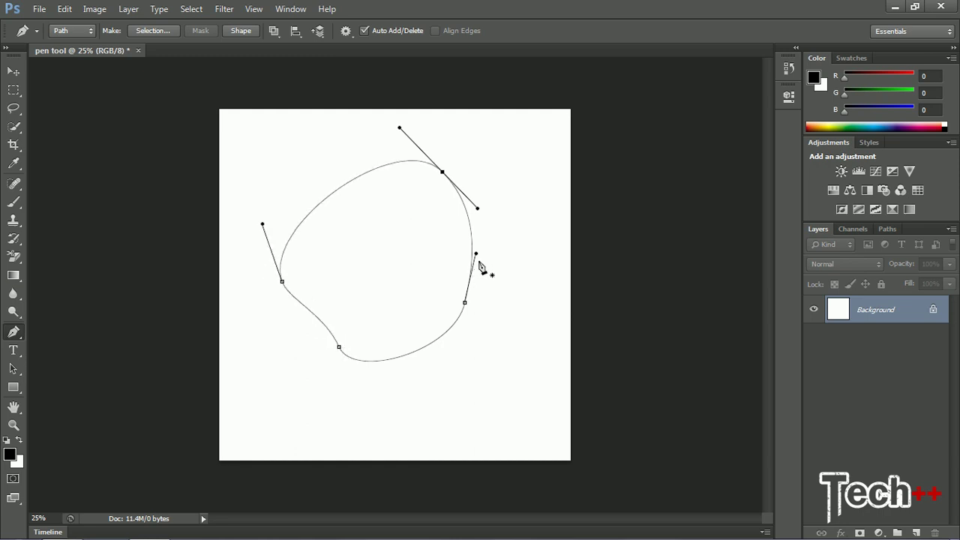
left_click_drag(476, 254, 512, 245)
Step: Delete the stray anchor point beside the curved path and pull the path's right-hand segment slightly inward
left_click(512, 244)
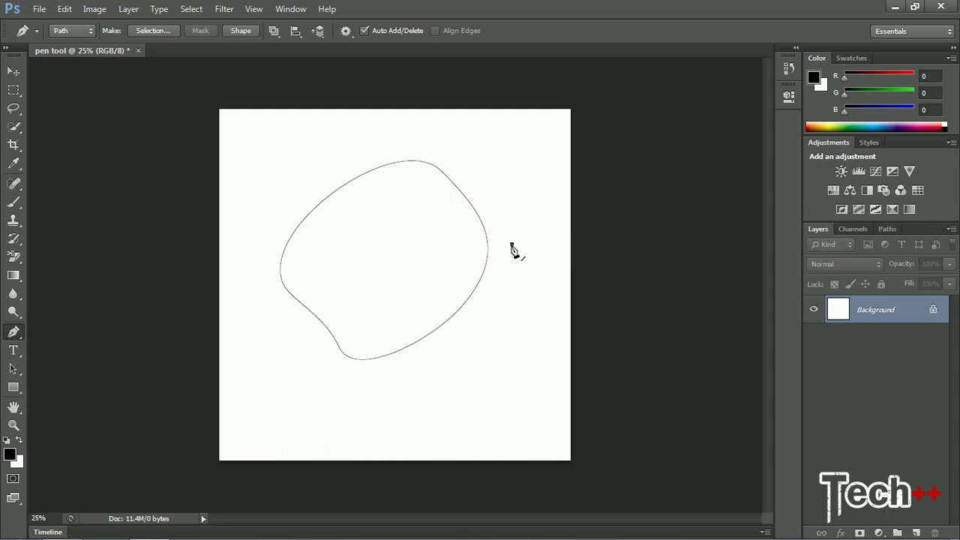
right_click(512, 244)
left_click(535, 235)
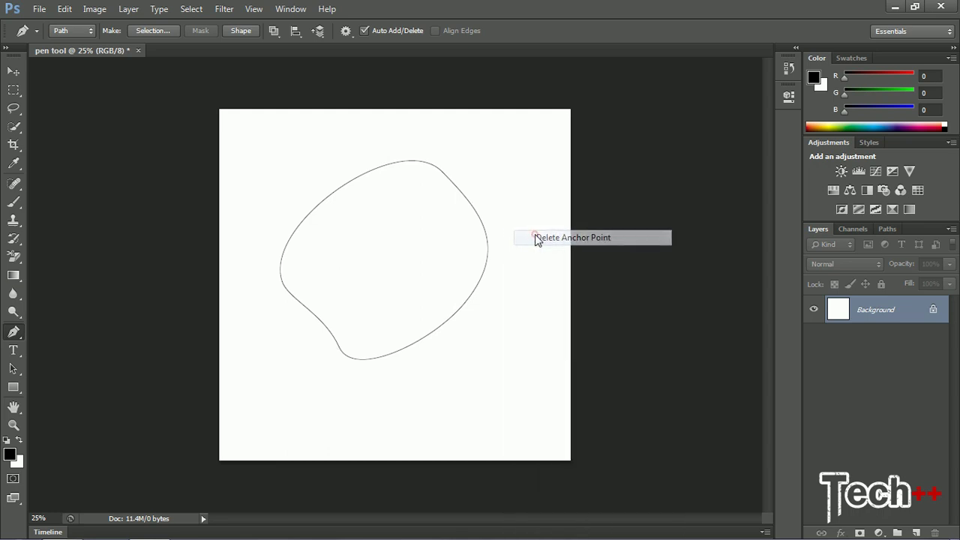
left_click(473, 208, "ctrl")
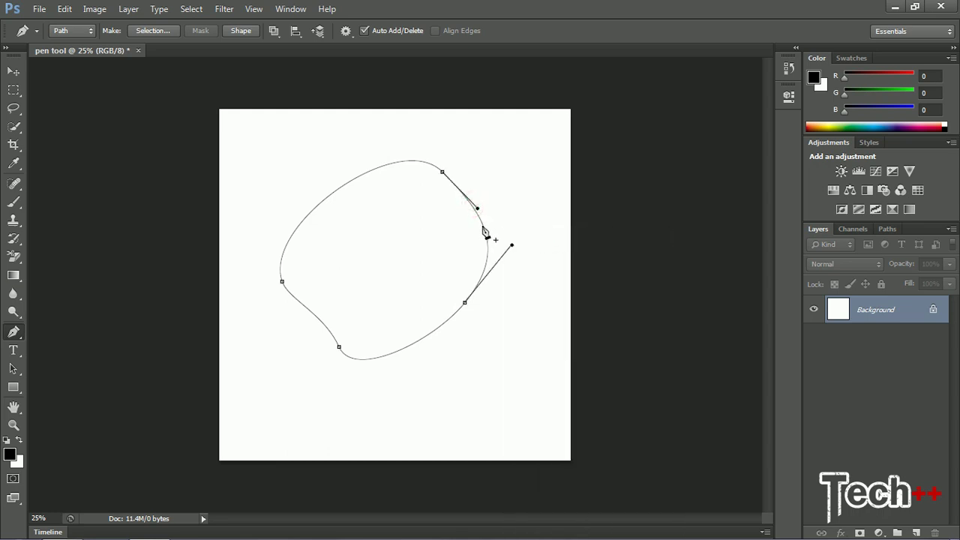
mouse_move(483, 227)
left_mouse_down()
mouse_move(499, 218)
mouse_move(434, 237)
mouse_move(479, 224)
left_mouse_up()
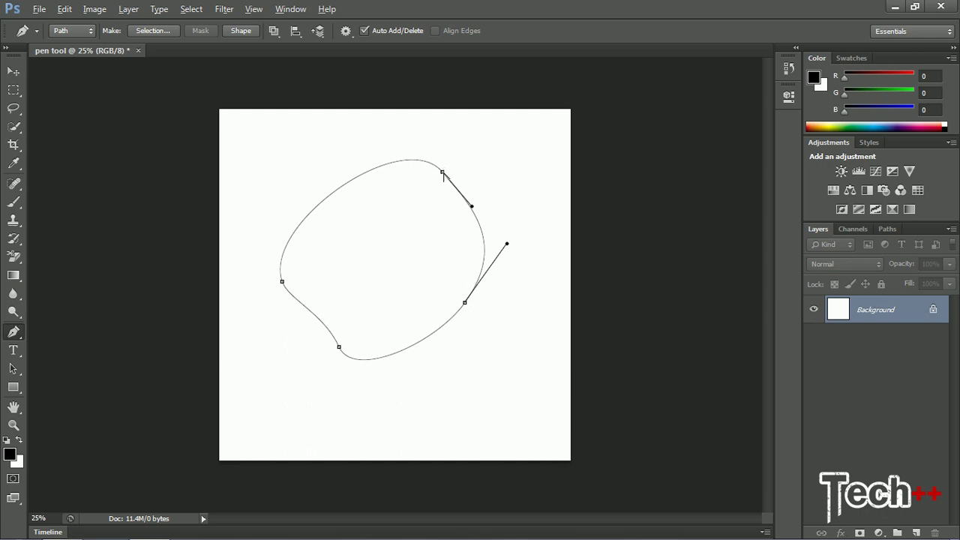
Step: Convert all four smooth anchors of the curved path to corner points, forming a straight-sided quadrilateral
left_click(443, 172, "alt")
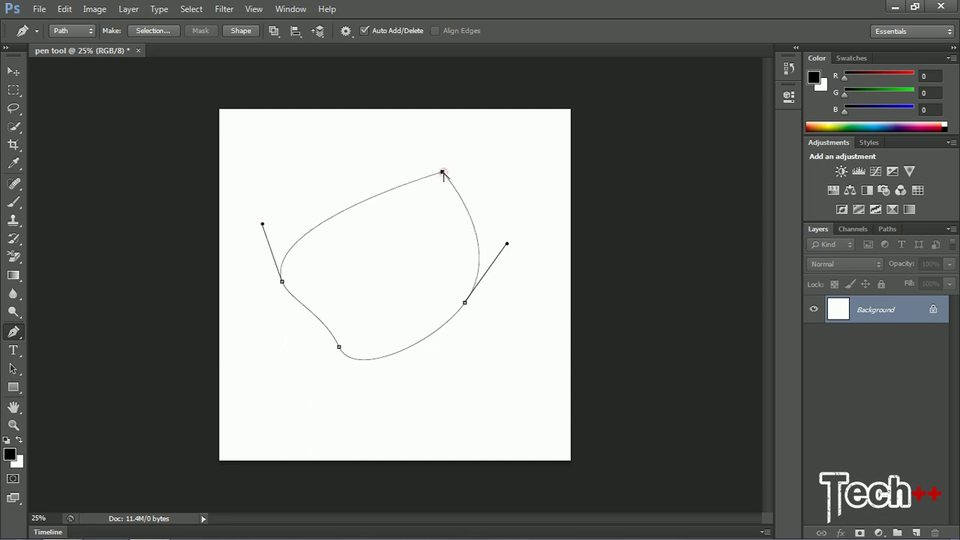
left_click(465, 303, "alt")
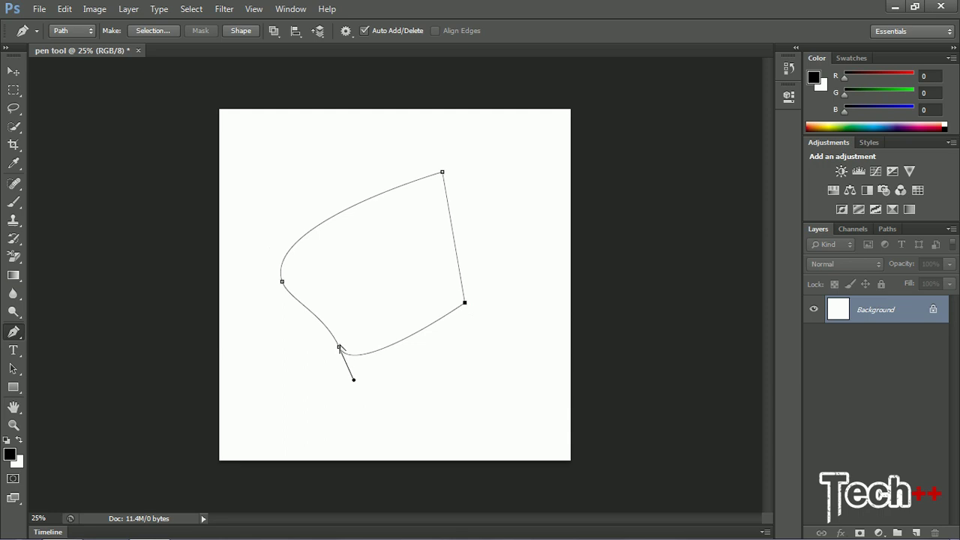
left_click(339, 347, "alt")
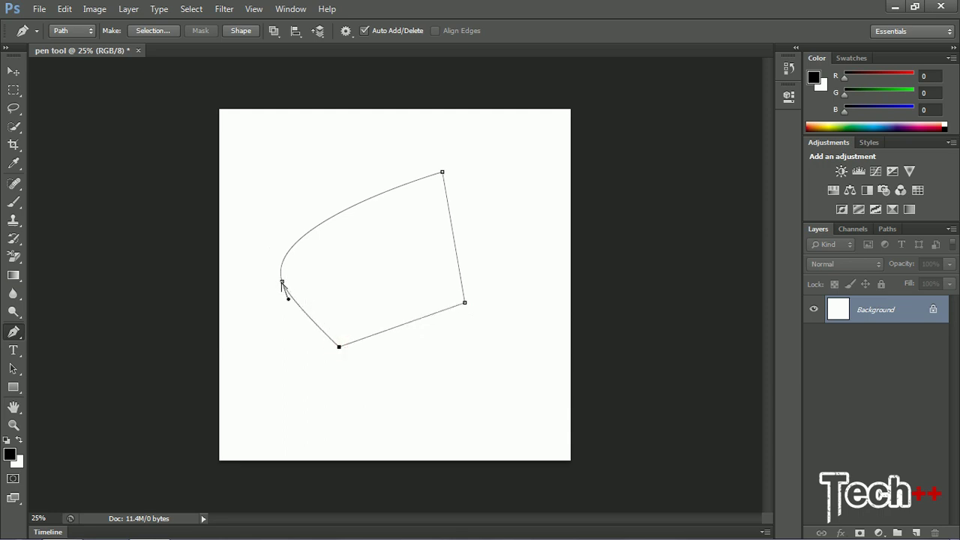
left_click(282, 281, "alt")
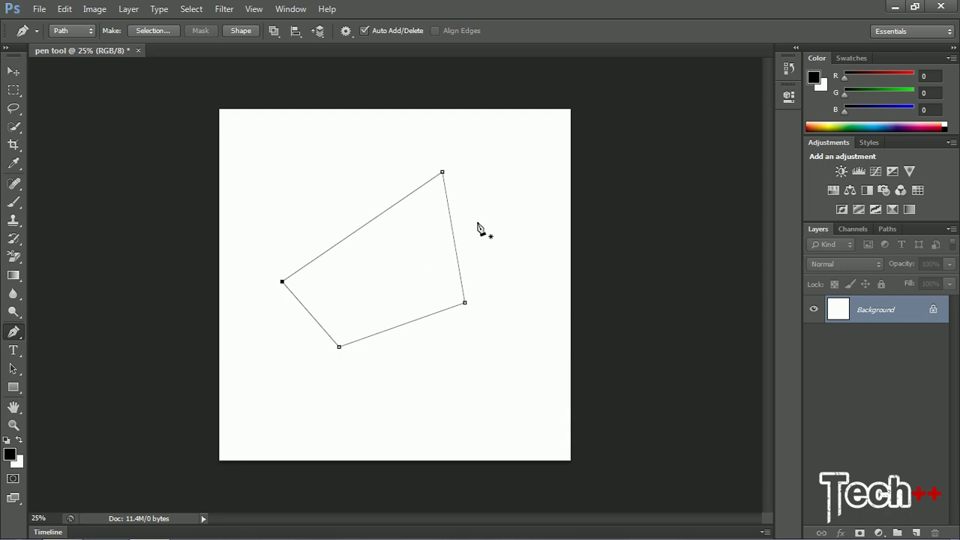
Step: Delete the quadrilateral path and place the first anchor point of a new path in the upper middle of the canvas
right_click(442, 173)
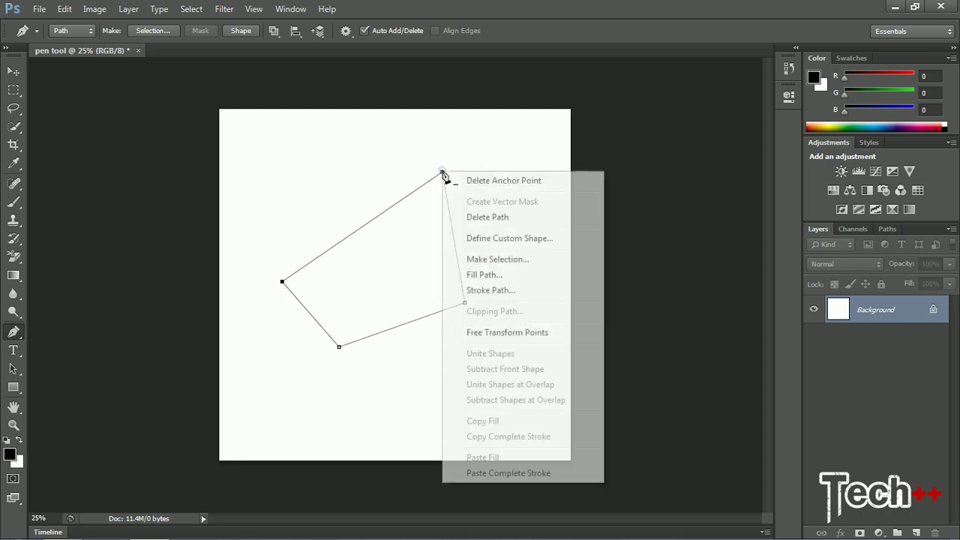
left_click(483, 217)
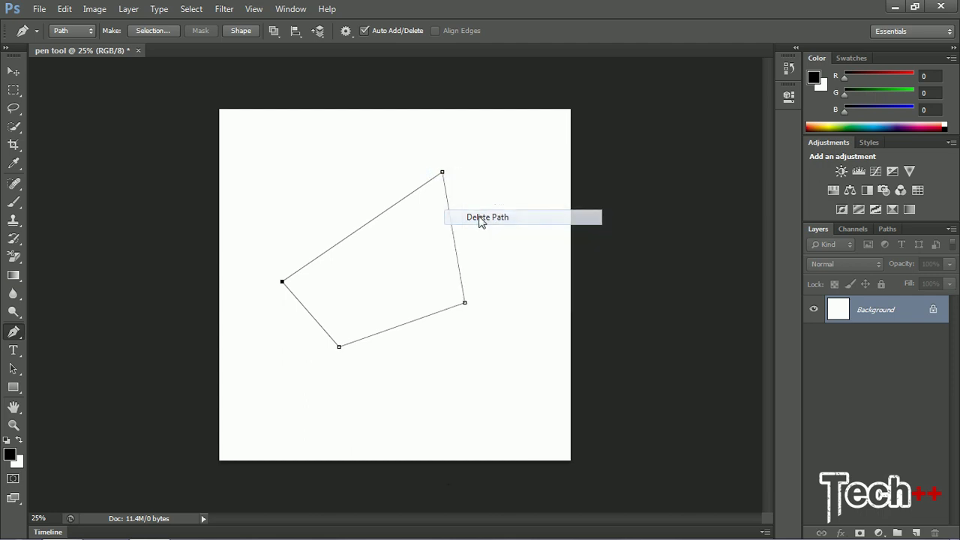
left_click(408, 210)
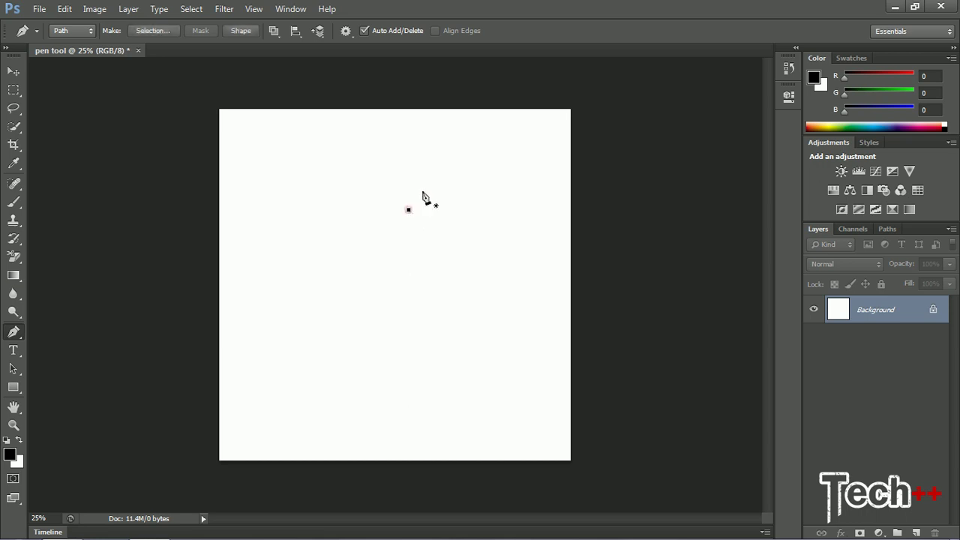
left_click(519, 230)
left_click(523, 255)
left_click(523, 264)
left_click(522, 271)
key("ctrl+z")
key("ctrl+z")
key("ctrl+z")
Step: Extend the path clockwise with curved segments and short straight segments at the bottom, ending in a straight stem above the starting anchor
left_click_drag(516, 231, 536, 293)
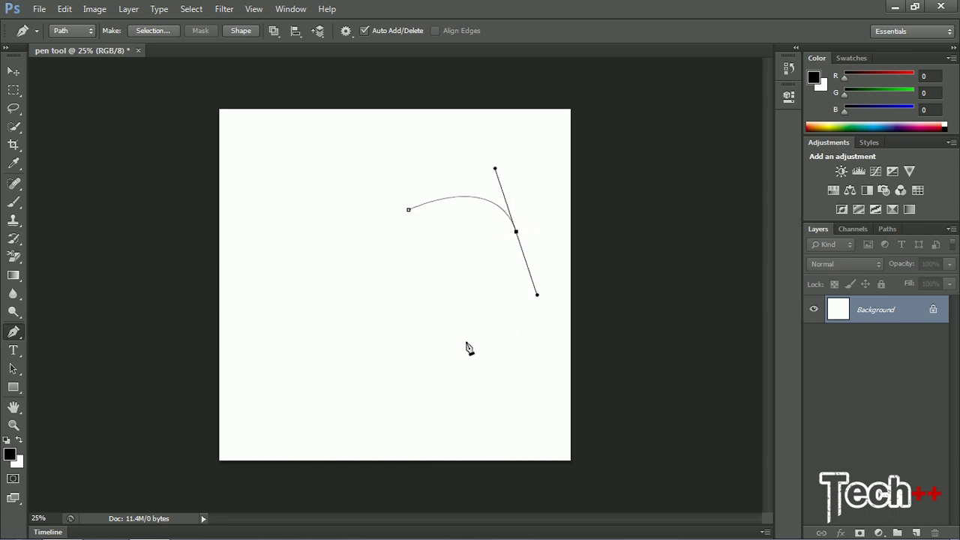
left_click_drag(465, 340, 448, 330)
left_click(449, 327)
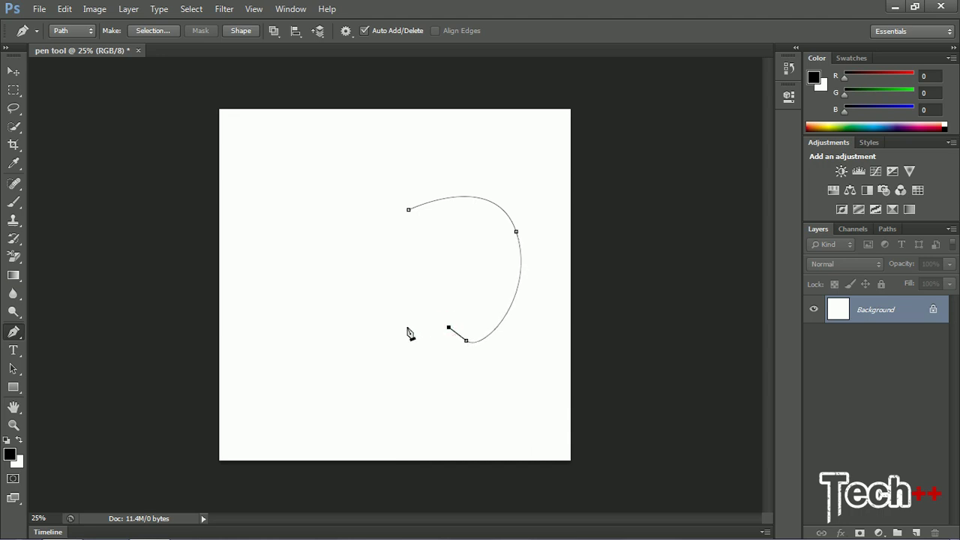
left_click_drag(413, 329, 395, 342)
left_click(395, 342)
left_click_drag(364, 245, 404, 147)
left_click(404, 145)
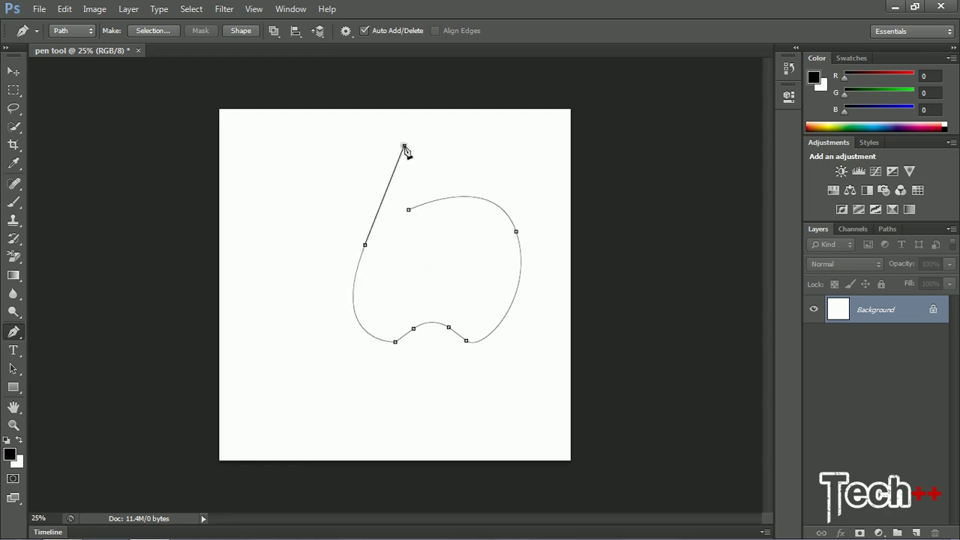
Step: Delete the open apple-like practice path and the stray anchor point left on the canvas
right_click(444, 259)
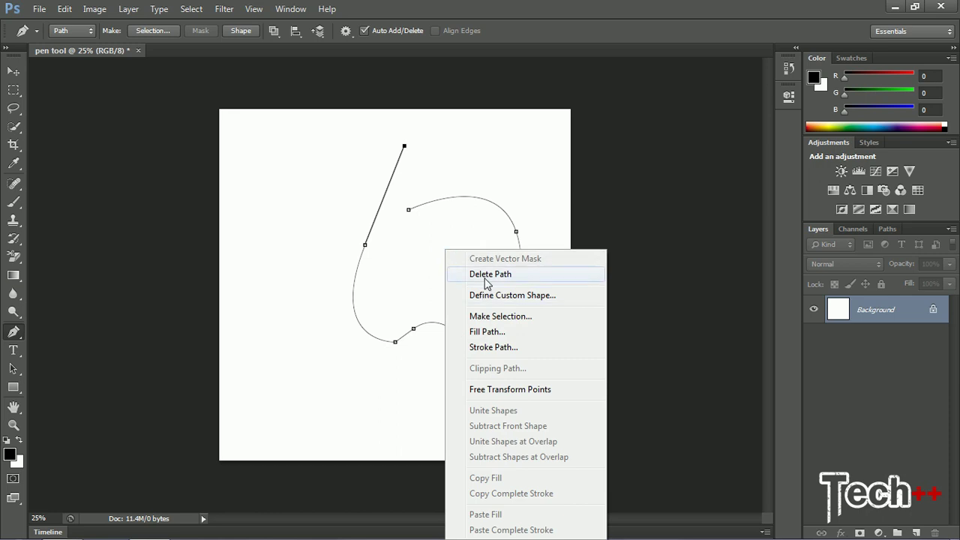
left_click(484, 275)
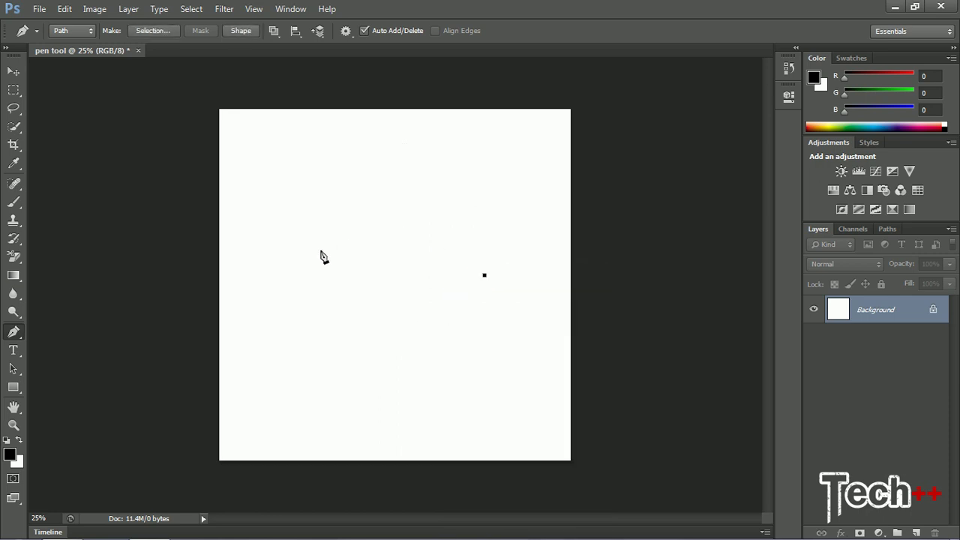
right_click(483, 275)
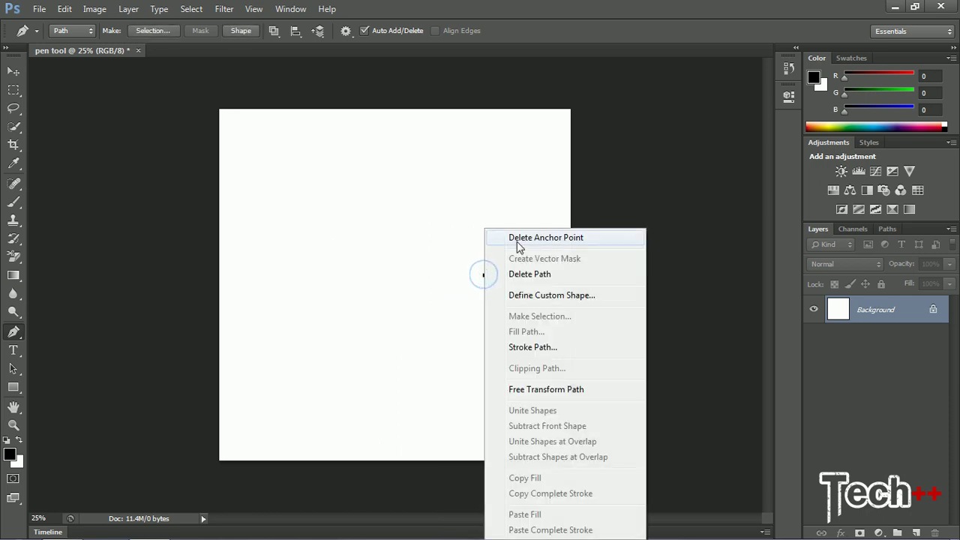
left_click(510, 239)
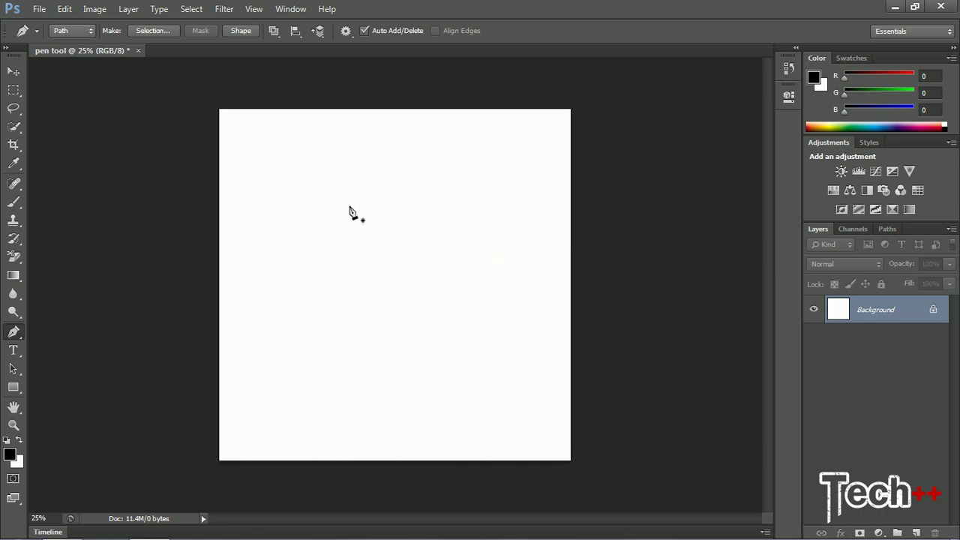
left_click(395, 225)
left_click_drag(404, 380, 360, 342)
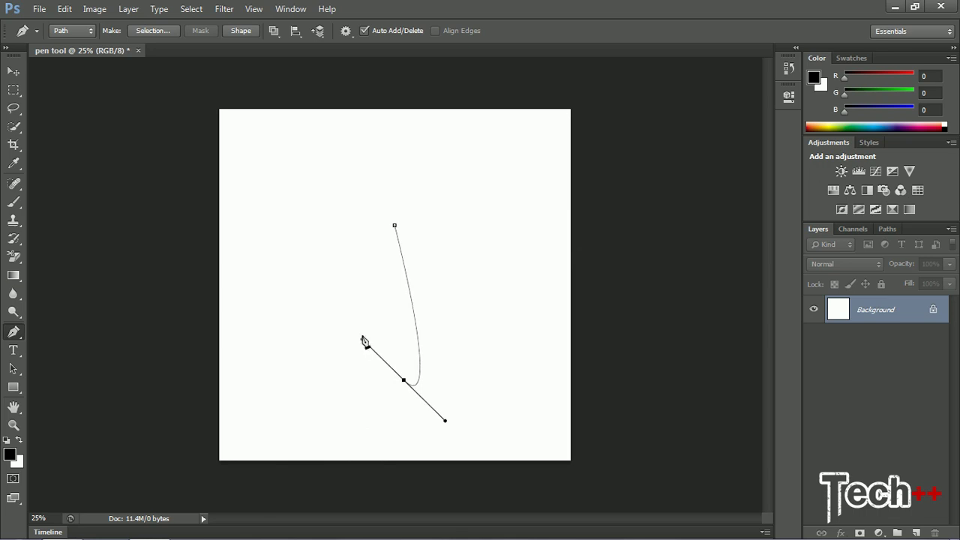
key("ctrl+z")
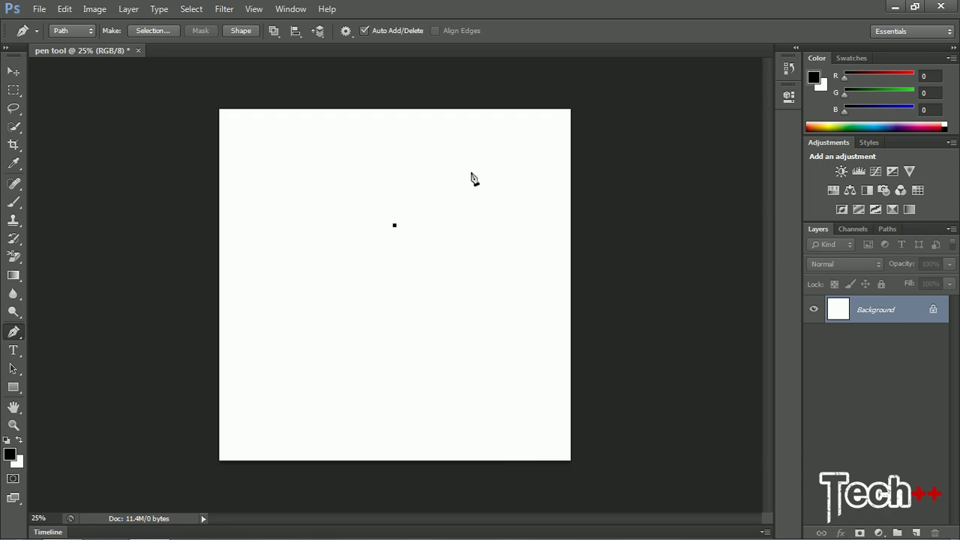
left_click_drag(495, 191, 503, 210)
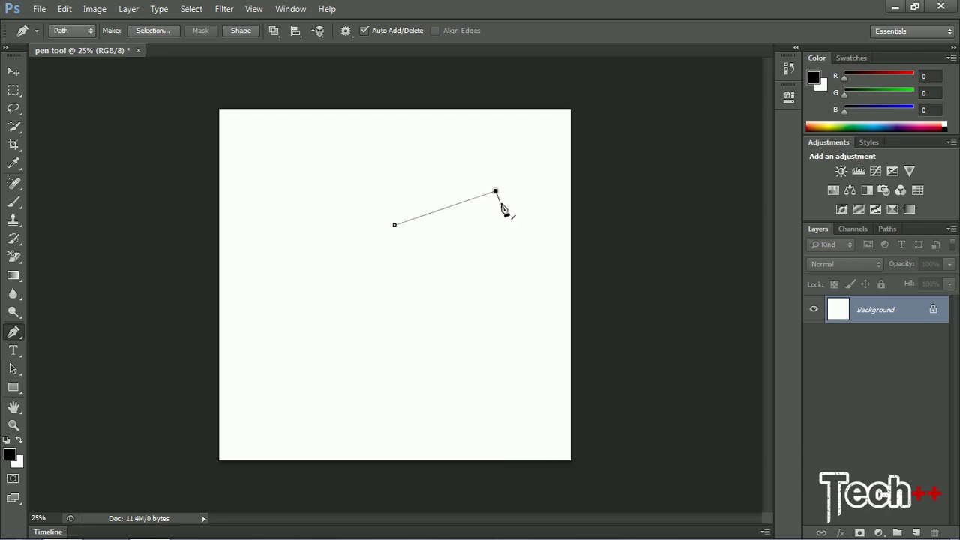
left_click(523, 295)
right_click(514, 258)
left_click(560, 274)
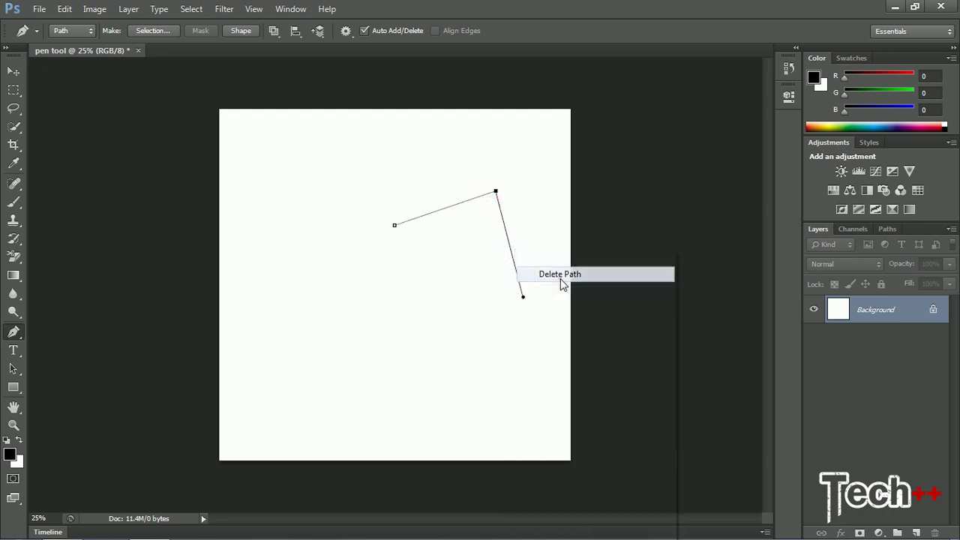
Step: Start a heart path with an anchor in the upper middle and a smooth anchor to its upper right, forming the right lobe's arch
left_click(387, 216)
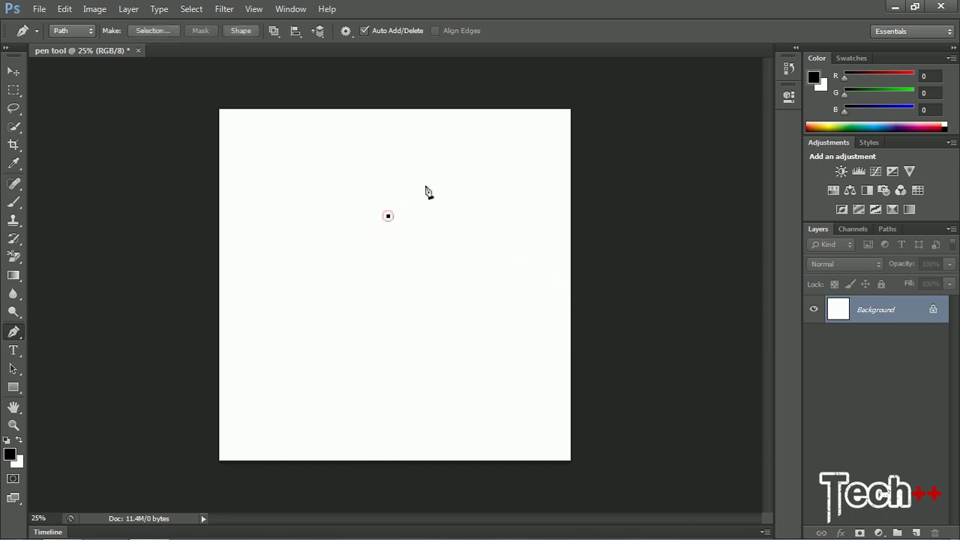
left_click(498, 187)
left_click_drag(500, 189, 541, 268)
left_click(541, 266)
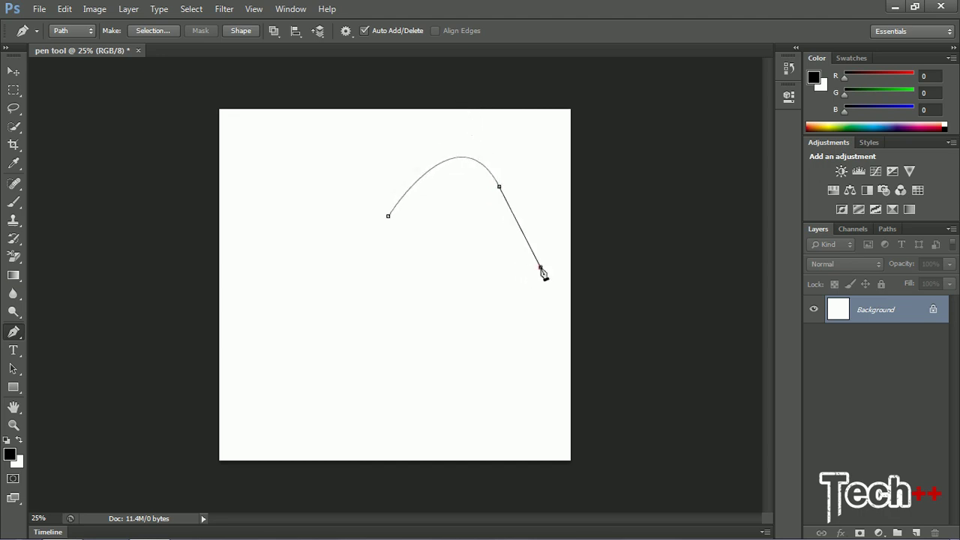
left_click_drag(391, 359, 365, 381)
right_click(411, 339)
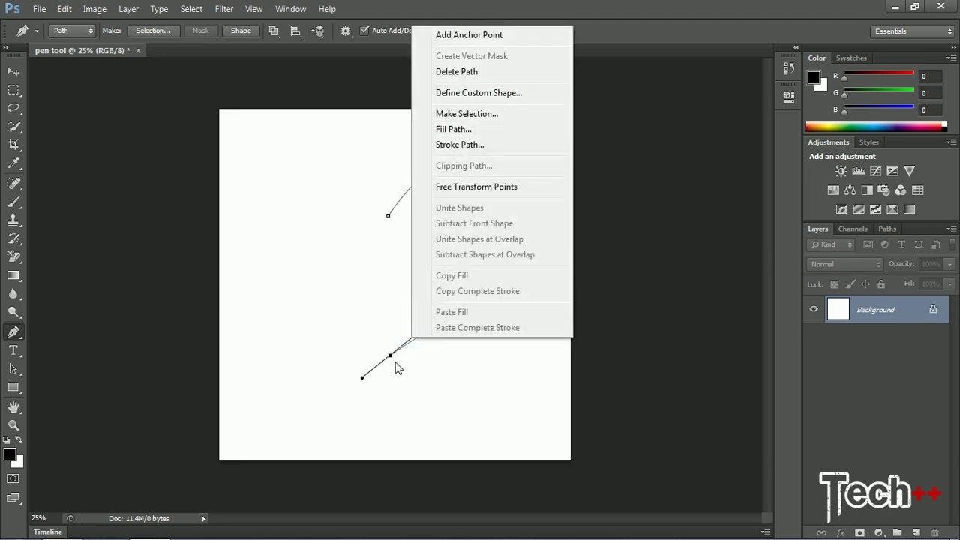
left_click(486, 11)
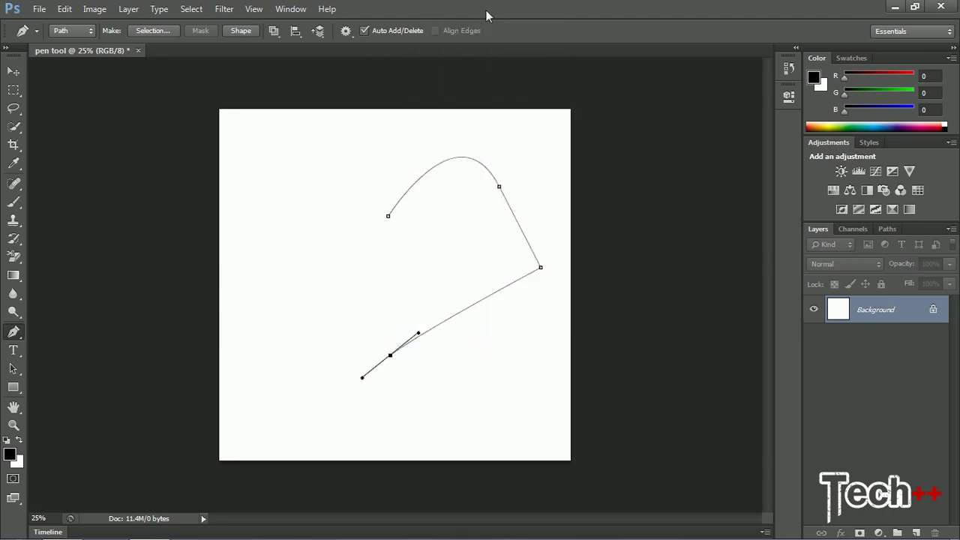
key("ctrl+alt+z")
key("ctrl+alt+z")
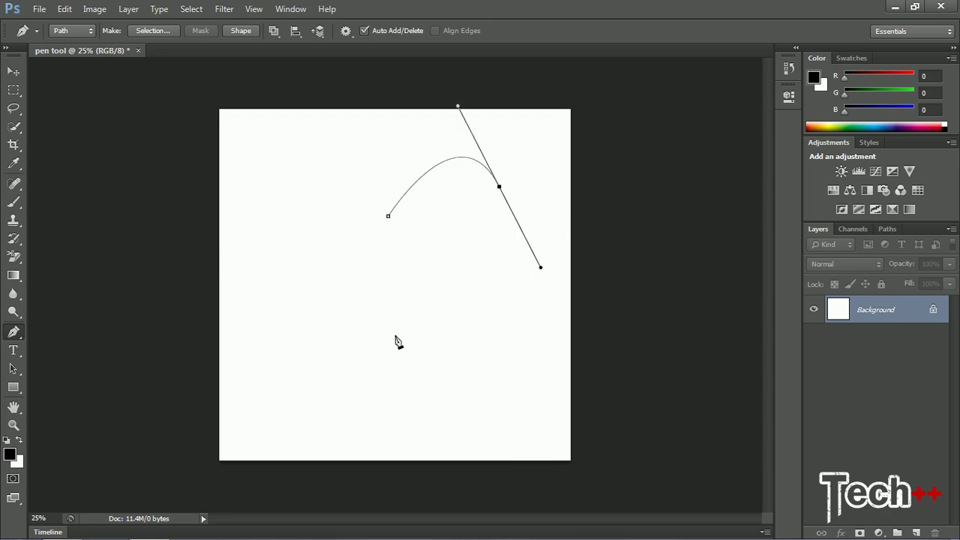
Step: Complete the heart path with smooth bottom and left anchors, shift its starting anchor slightly up and right, and close it there with a curve
left_click_drag(395, 336, 371, 346)
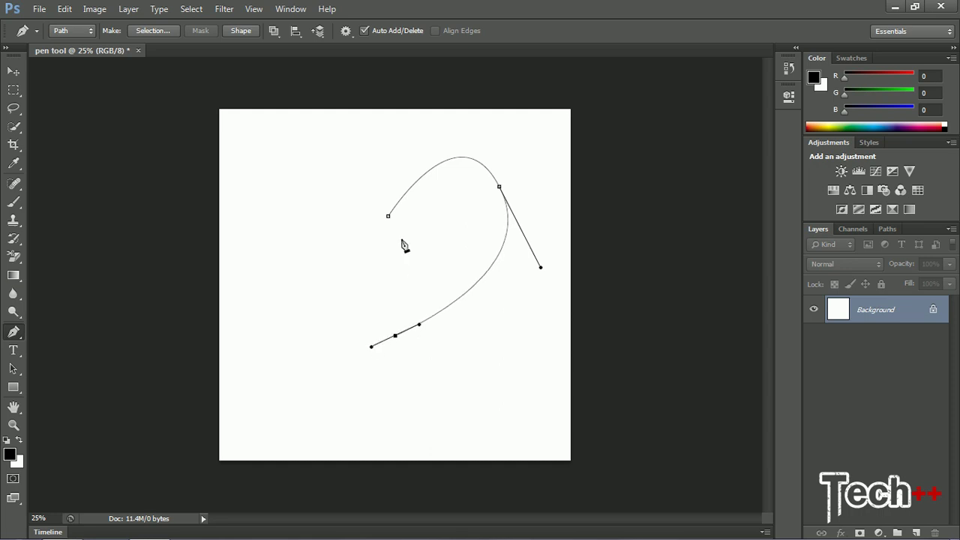
mouse_move(387, 216)
left_mouse_down()
mouse_move(420, 188)
mouse_move(401, 206)
left_mouse_up()
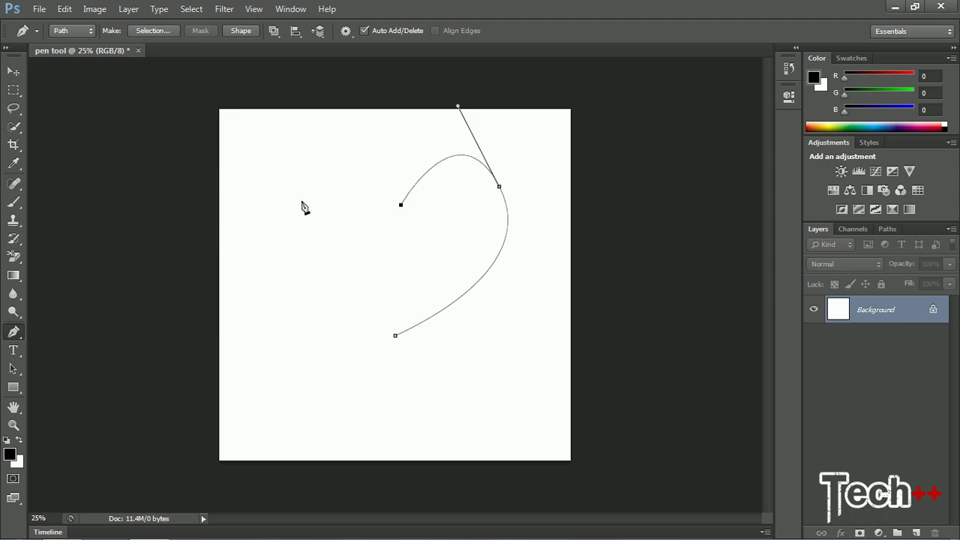
left_click_drag(303, 195, 327, 141)
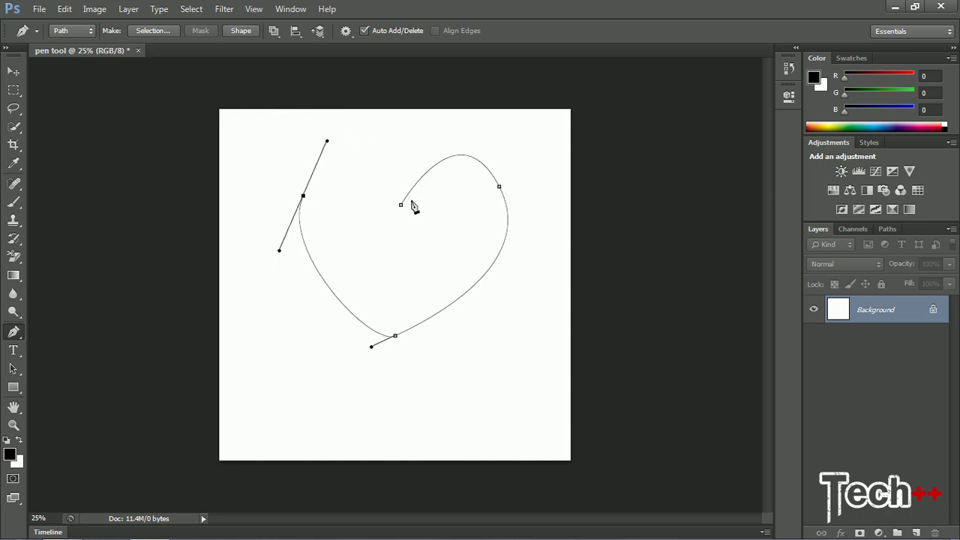
left_click_drag(401, 207, 412, 278)
Step: Delete the stray anchor point placed inside the heart
left_click(412, 277)
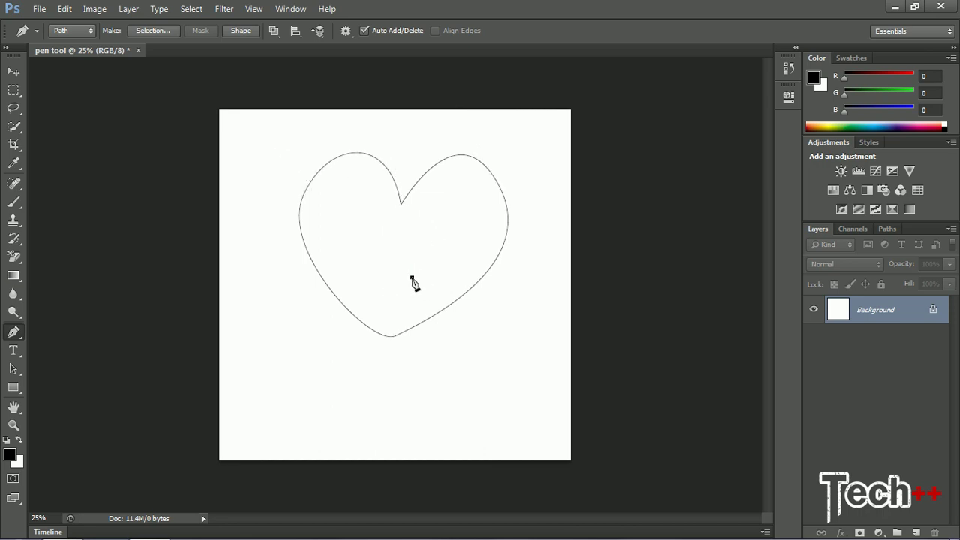
right_click(411, 278)
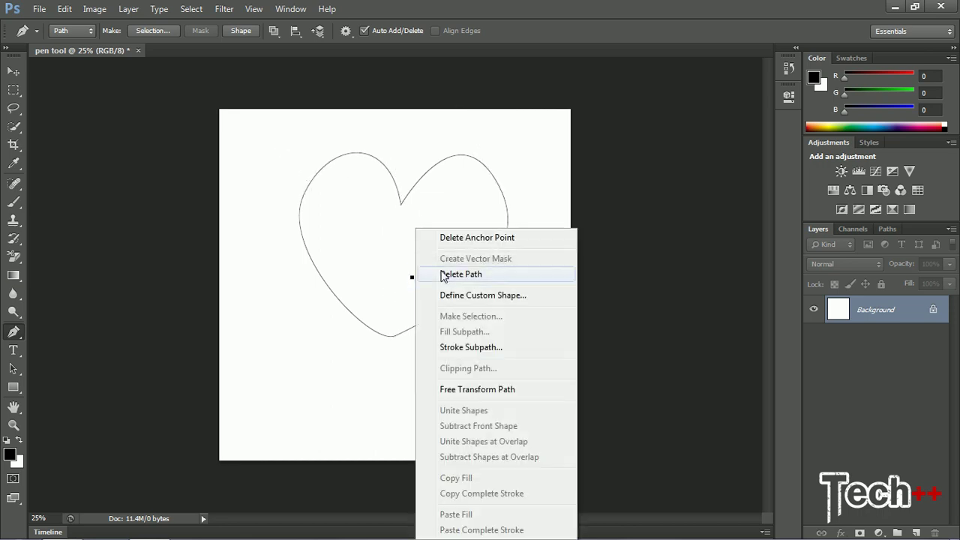
left_click(439, 274)
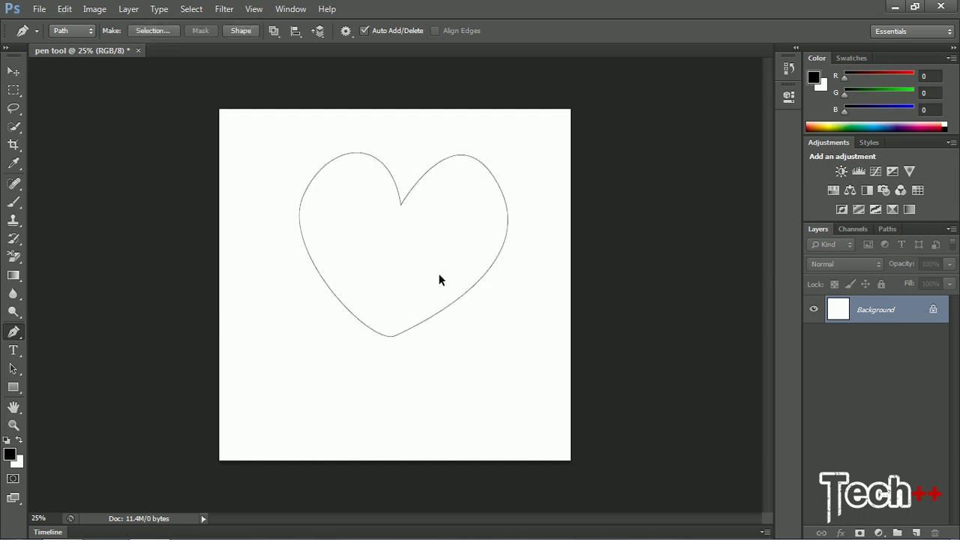
Step: Free-transform the heart path, moving it about 3.5 in down and 0.8 in left on the canvas
left_click(13, 72)
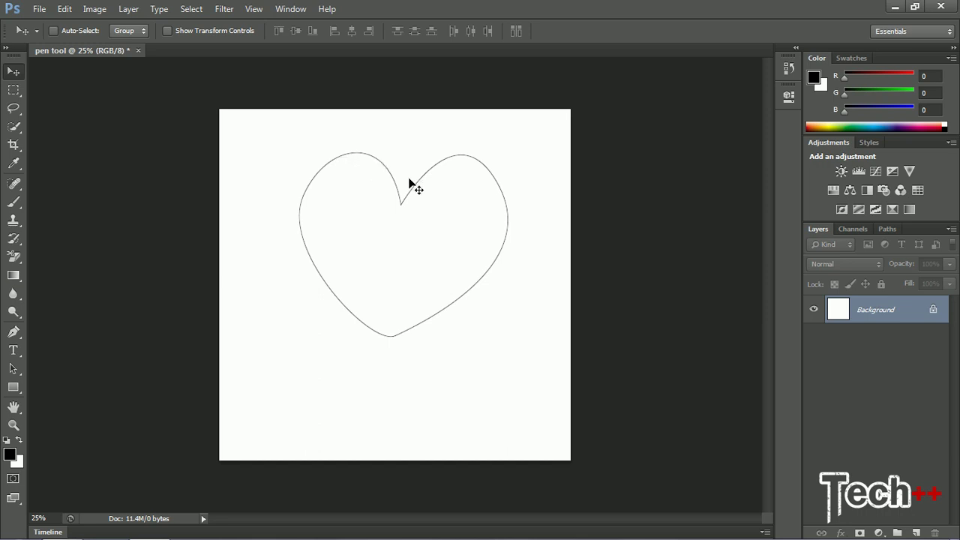
key("p")
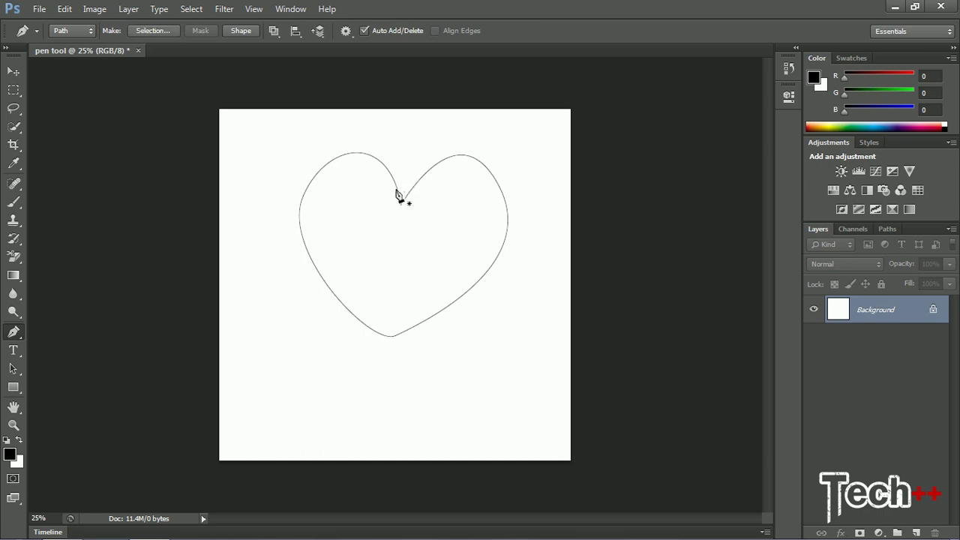
right_click(403, 205)
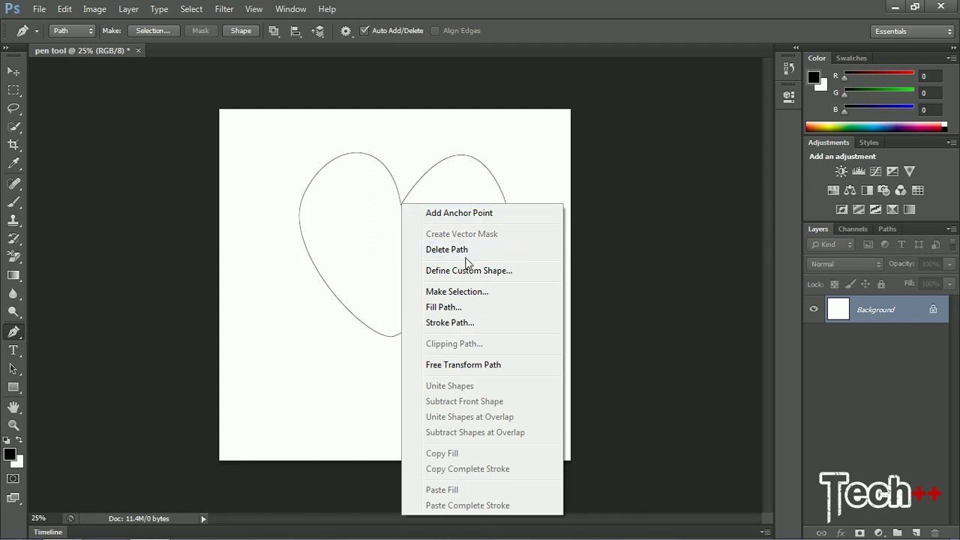
left_click(462, 365)
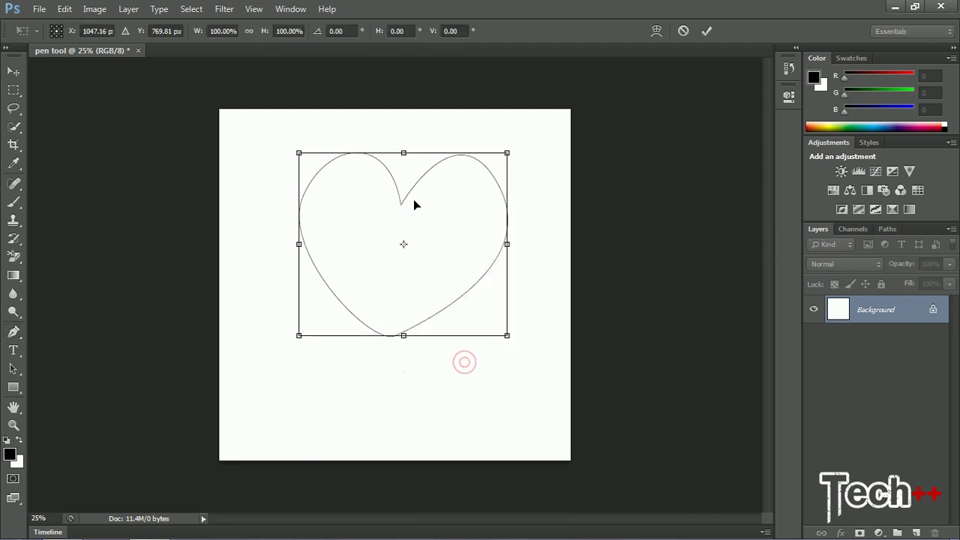
left_click_drag(435, 193, 425, 238)
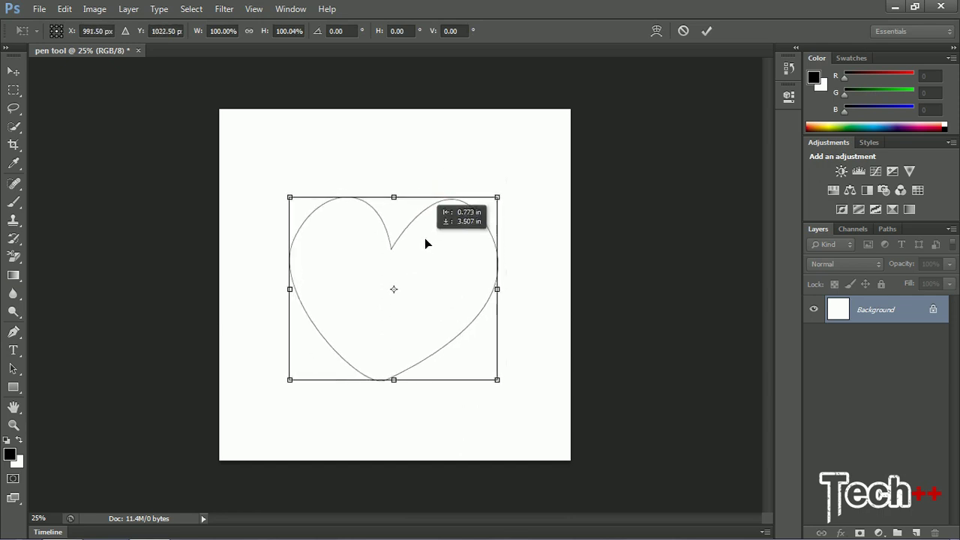
left_click(706, 31)
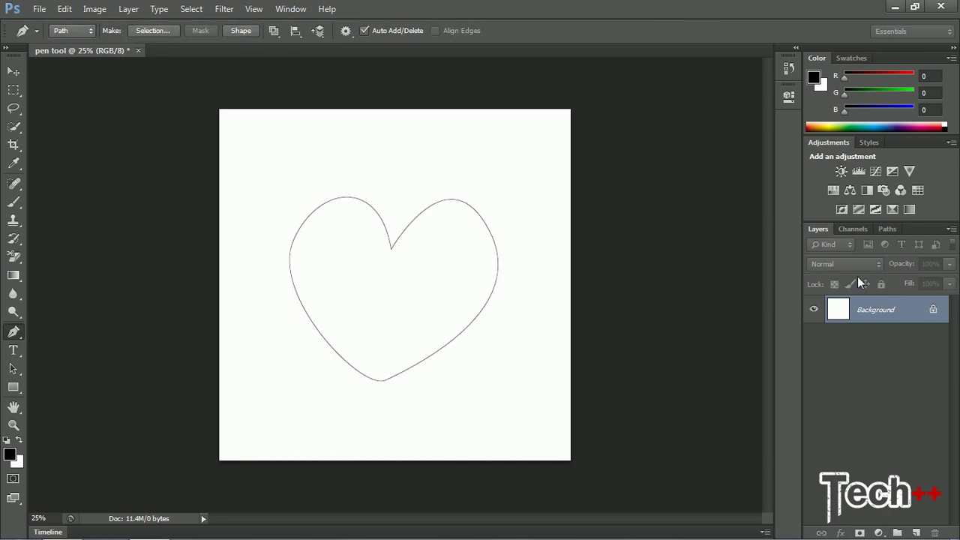
Step: Save the heart-shaped work path under the name "heart"
left_click(894, 230)
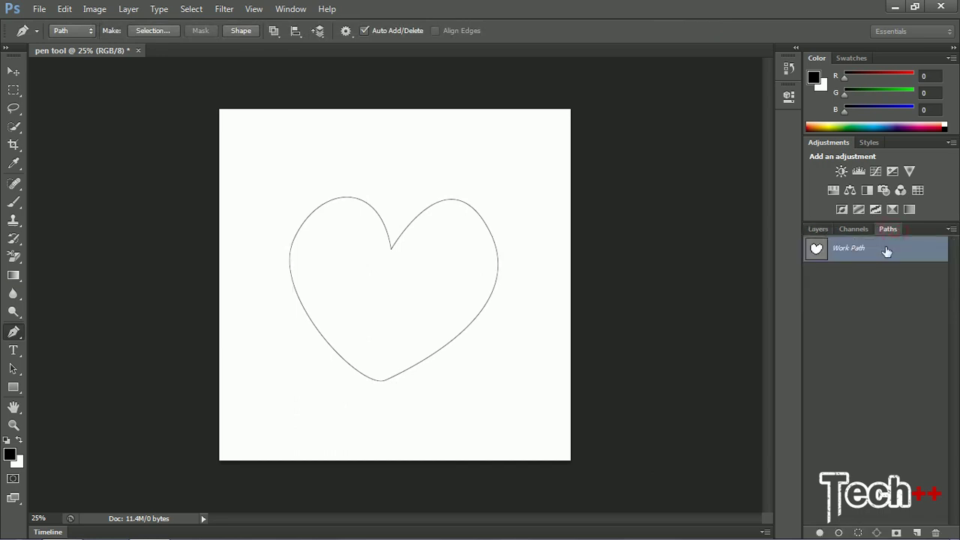
double_click(886, 251)
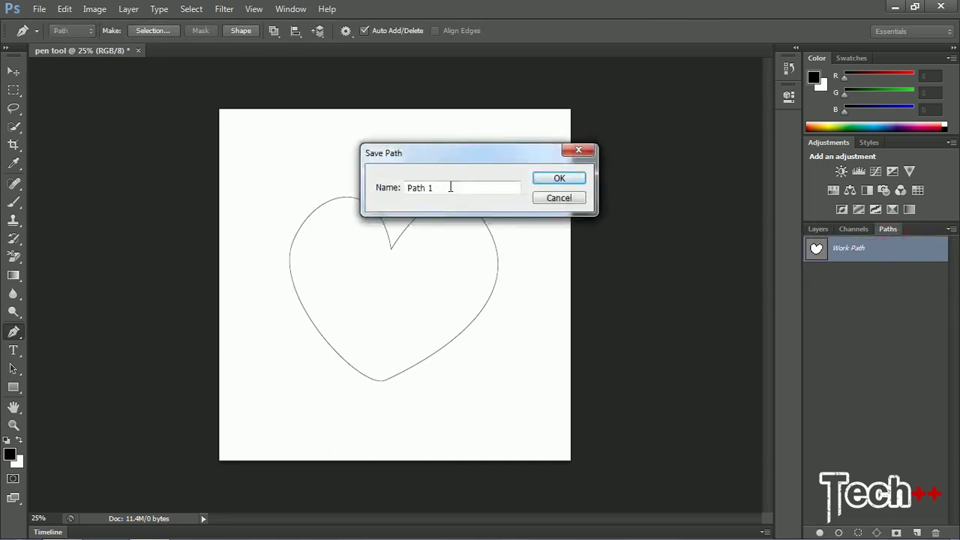
left_click_drag(448, 186, 395, 185)
type("heart")
left_click(548, 178)
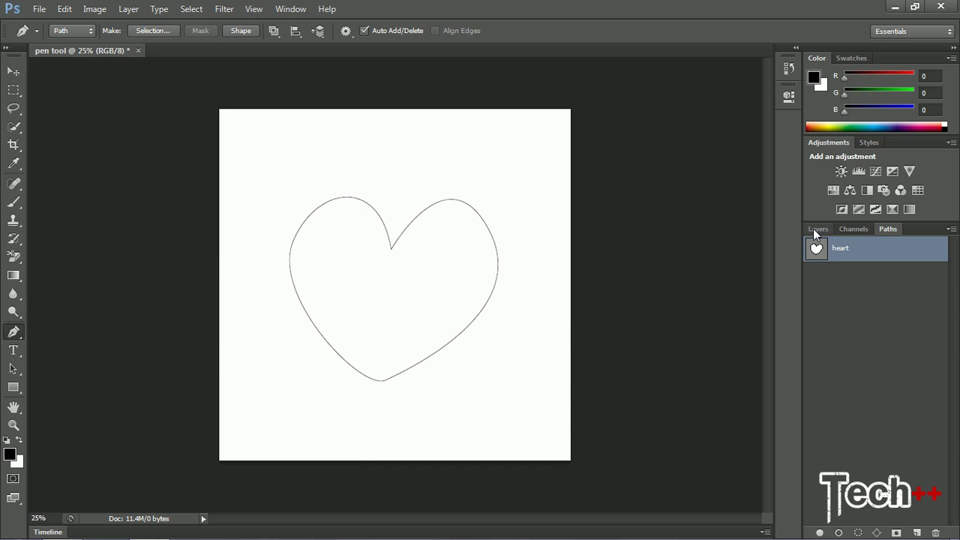
Step: Add a Solid Color fill layer from the heart path, using the red colour d94747
left_click(815, 230)
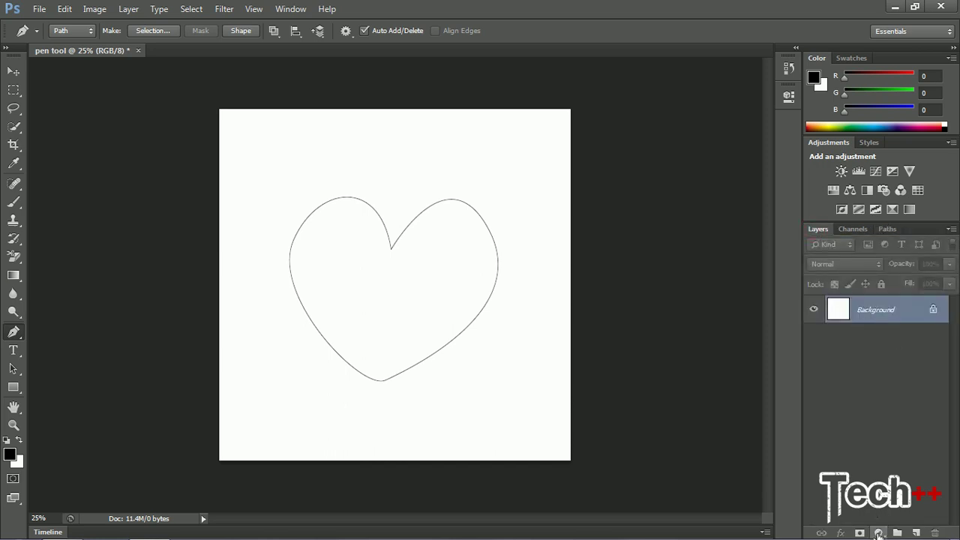
left_click(879, 532)
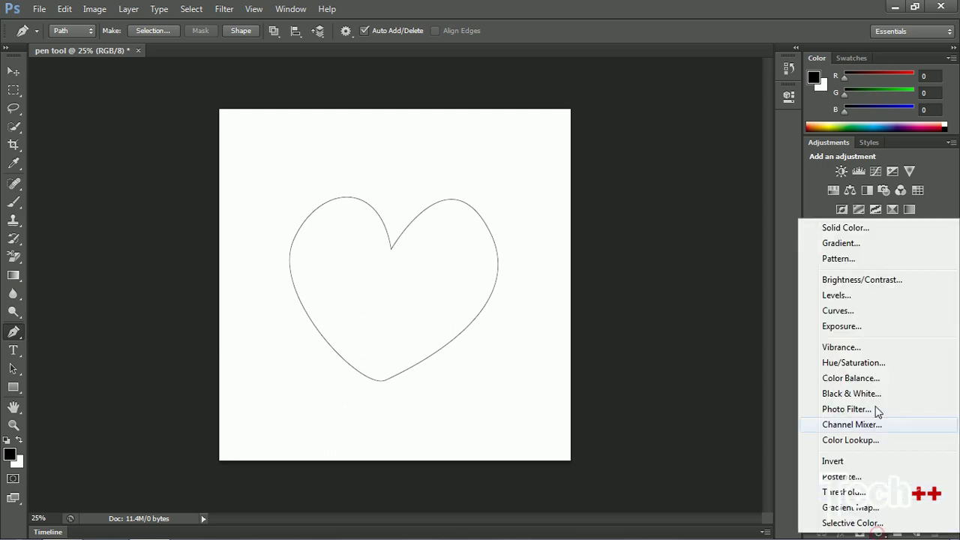
left_click(854, 228)
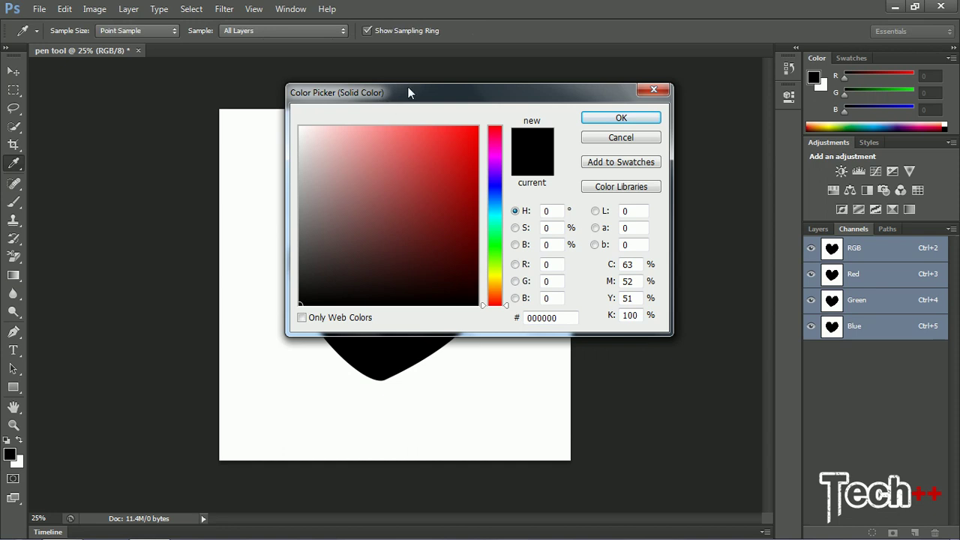
left_click_drag(407, 90, 595, 94)
left_click(581, 154)
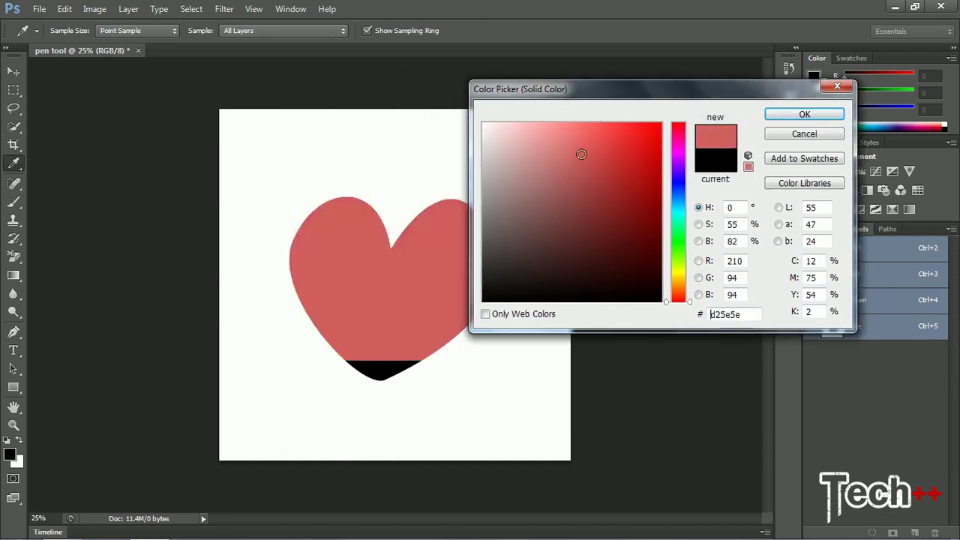
left_click(593, 140)
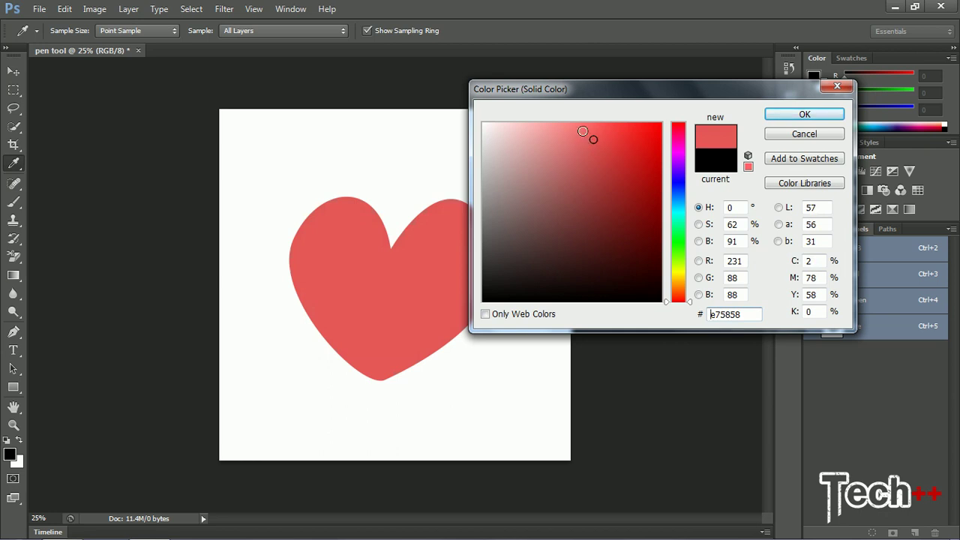
left_click(566, 144)
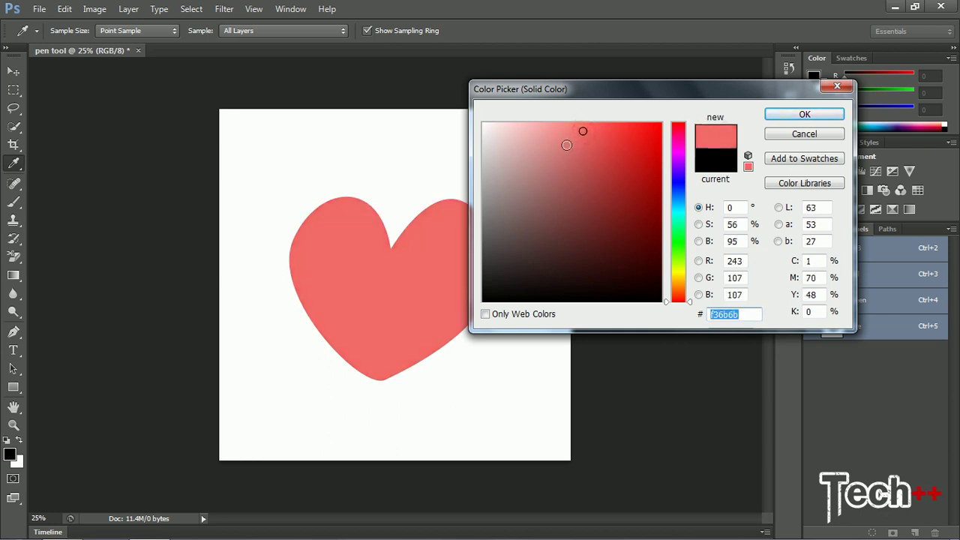
left_click(602, 149)
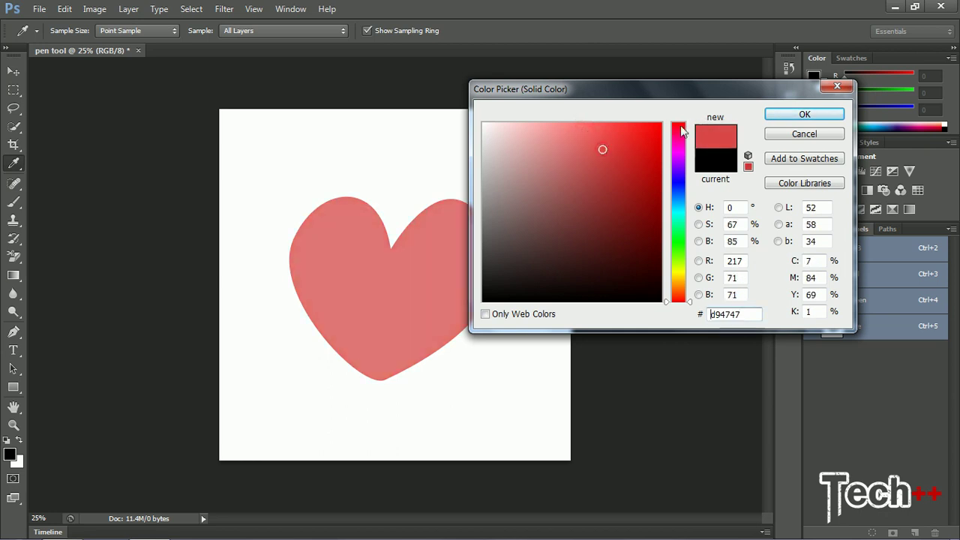
left_click(774, 120)
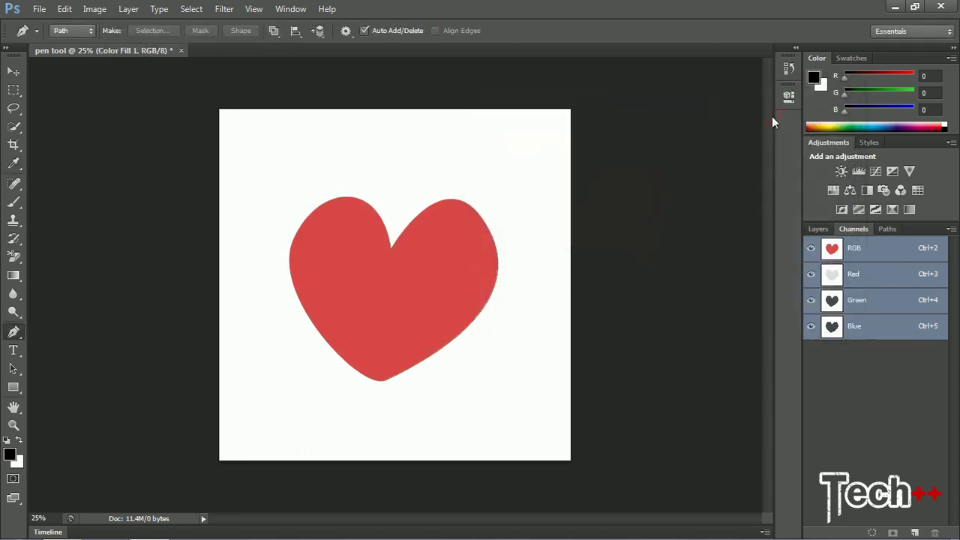
left_click(817, 228)
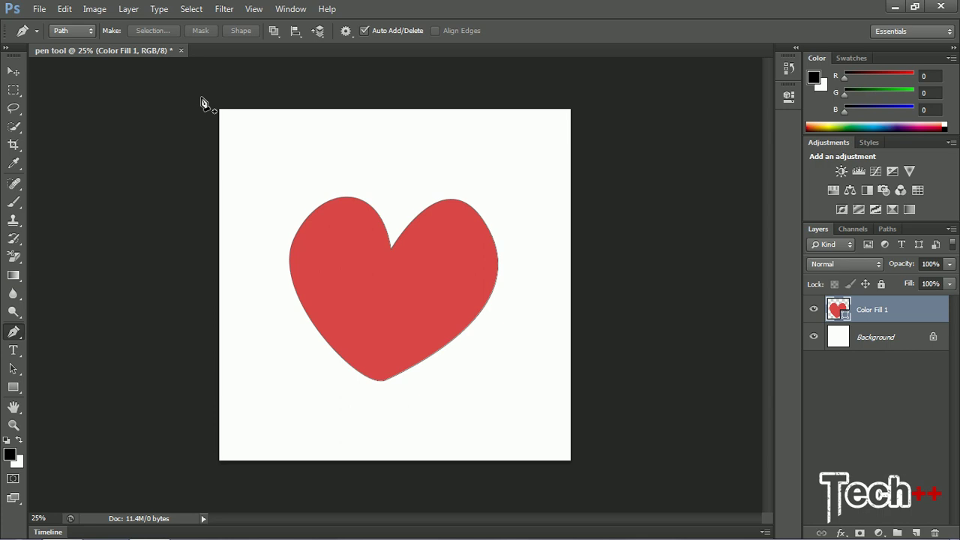
Step: Open the Handsome-Boy image and copy the red heart layer from the pen tool document into it
key("ctrl+o")
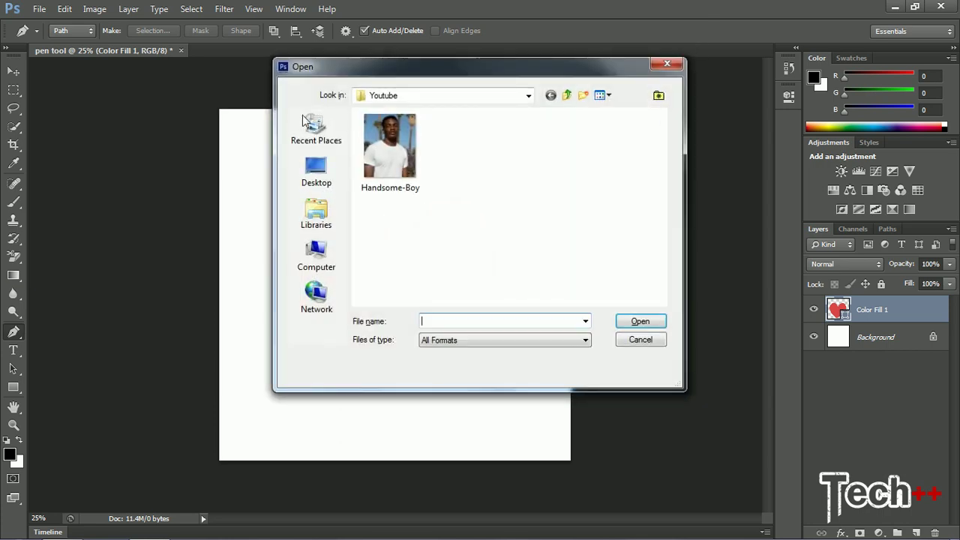
double_click(394, 144)
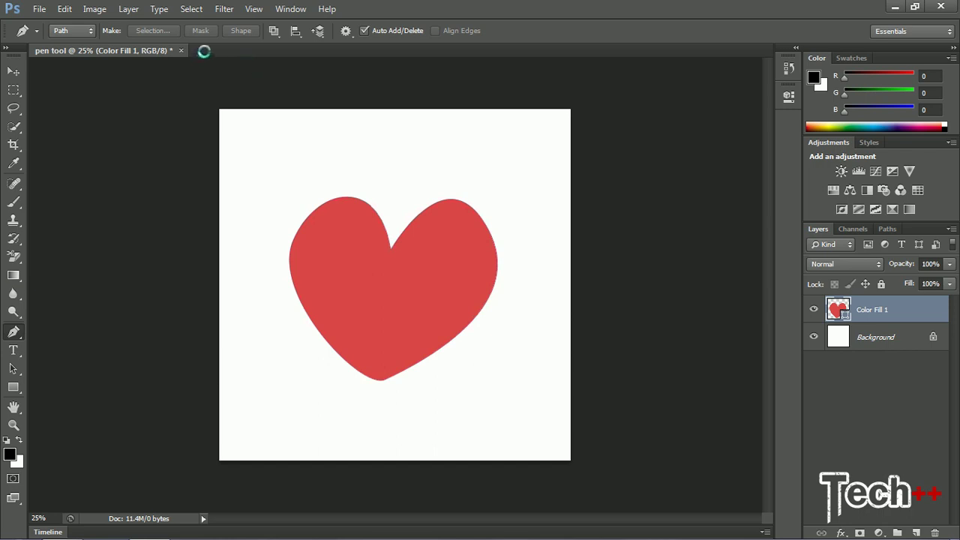
left_click(144, 50)
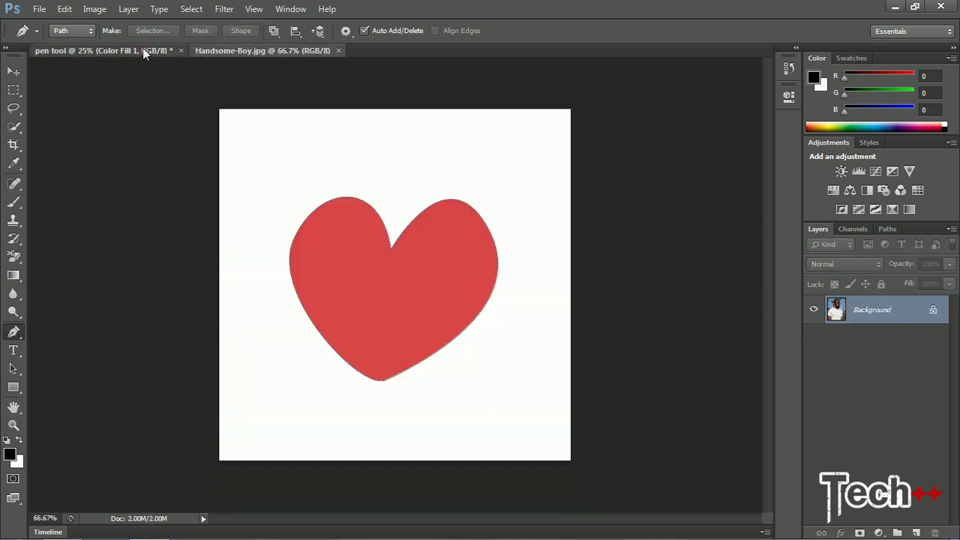
left_click(13, 70)
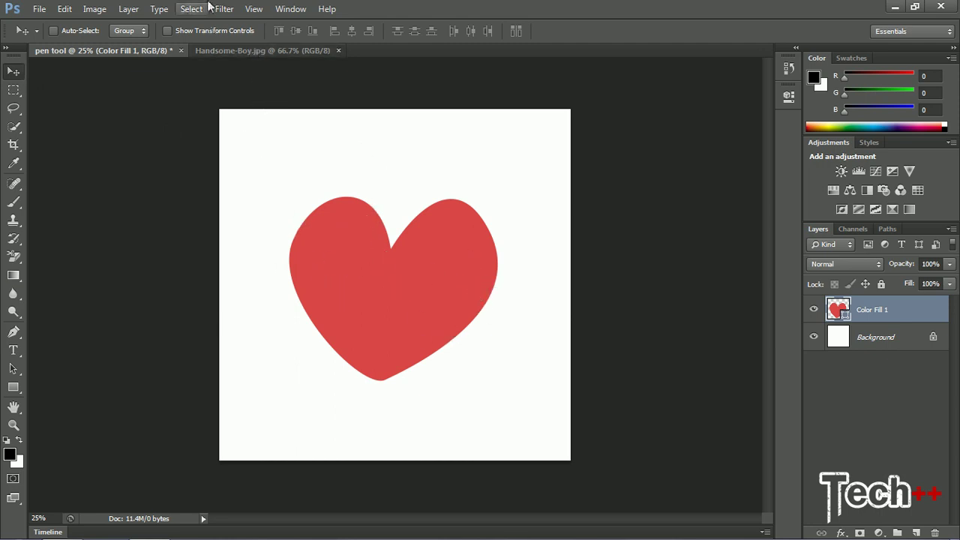
left_click_drag(355, 267, 387, 233)
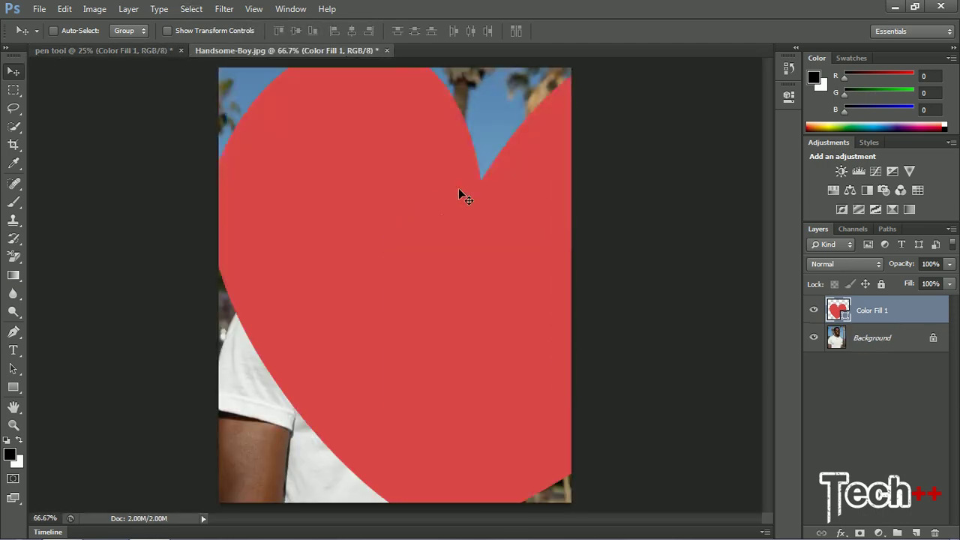
Step: Shift the heart down and left in the photo, and scale it to about 62% using the transform controls
left_click_drag(405, 154, 264, 216)
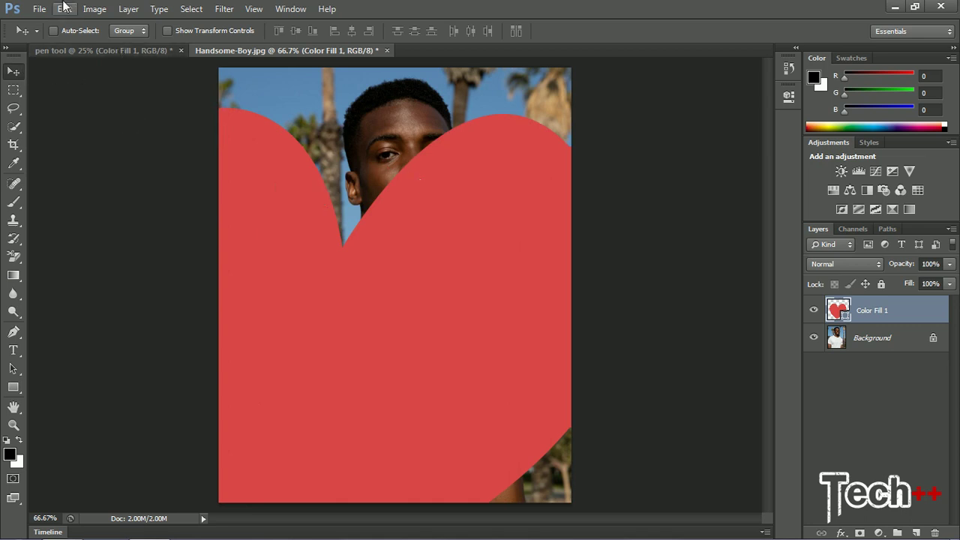
left_click(168, 30)
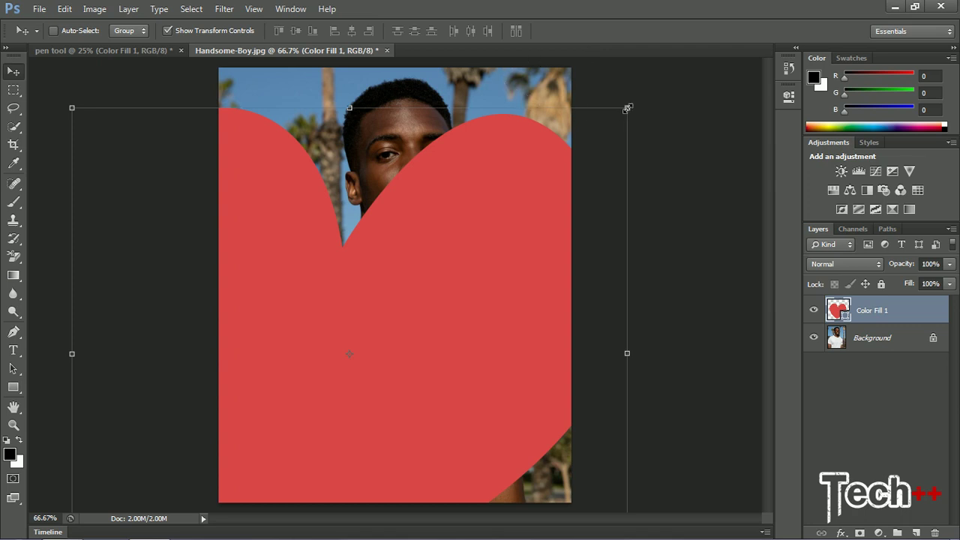
left_click_drag(628, 108, 416, 294)
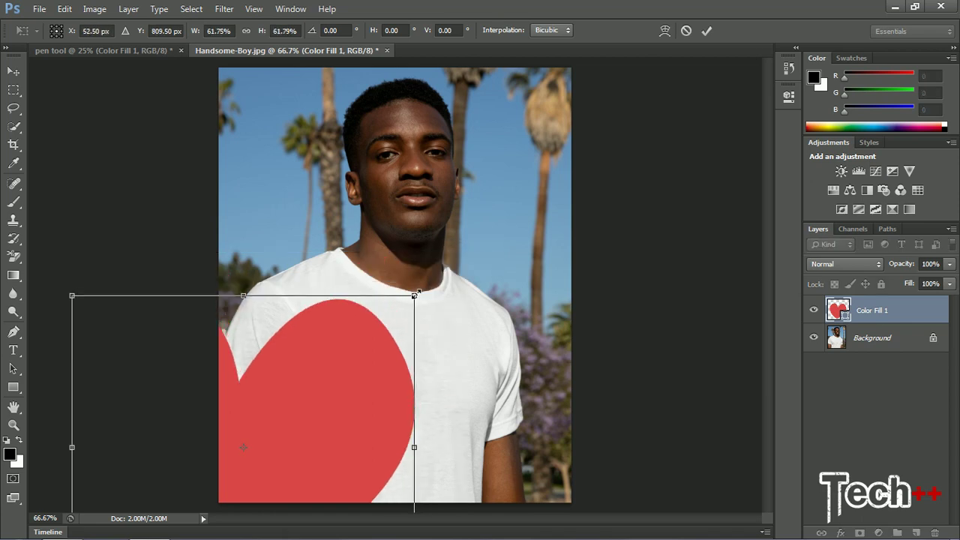
left_click(708, 31)
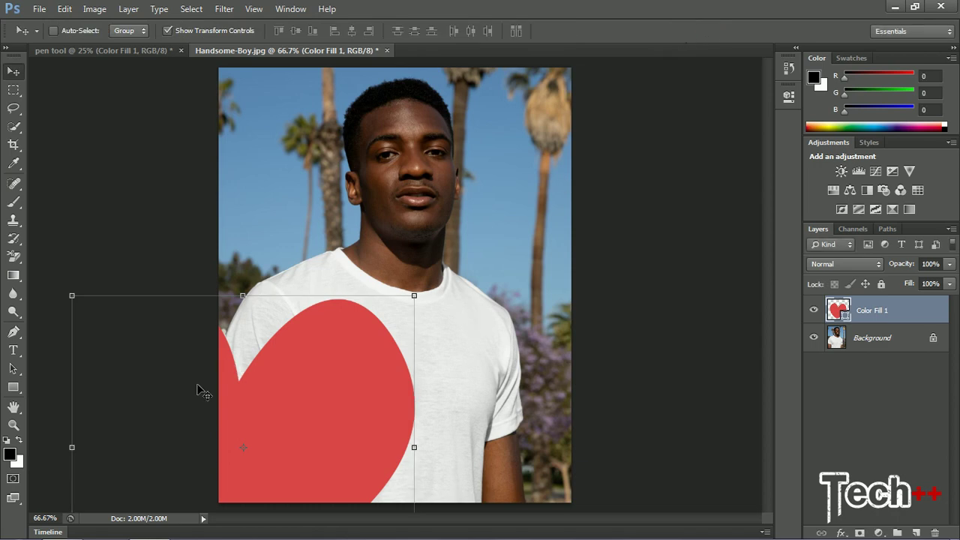
Step: Move the heart about 4.6 in right and 5 in up over the man's face and chest, nudging it slightly left
left_click_drag(343, 322, 400, 229)
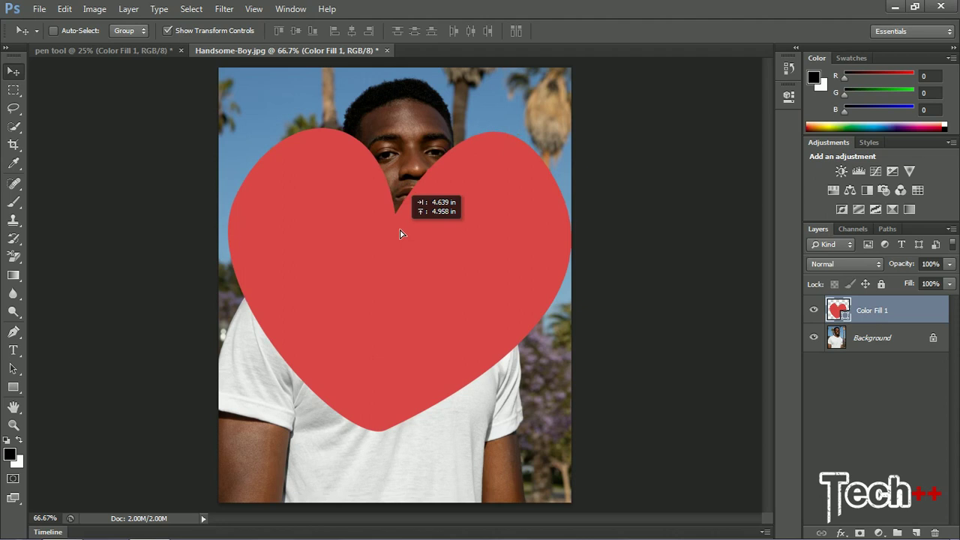
left_click_drag(400, 229, 399, 229)
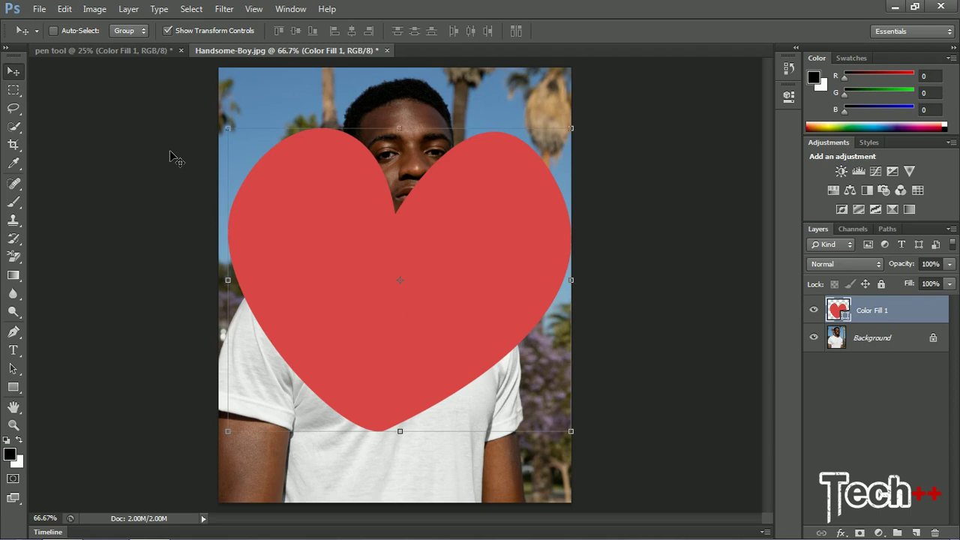
key("shift+Left")
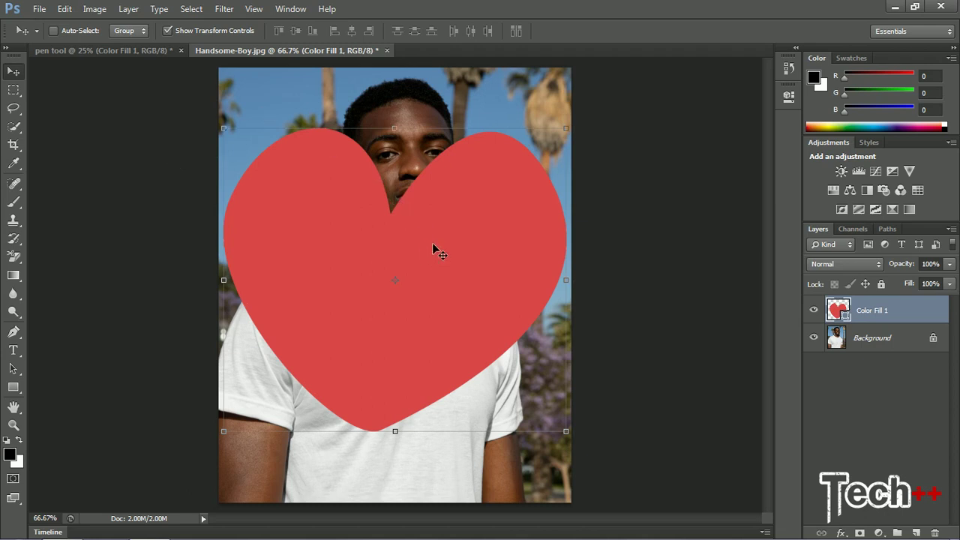
Step: Raise the heart about 1.8 in so it covers the man's head, and nudge it slightly left within the photo
left_click_drag(420, 253, 420, 196)
key("shift+Up")
key("shift+Up")
key("shift+Up")
key("shift+Up")
key("shift+Up")
key("shift+Up")
key("shift+Up")
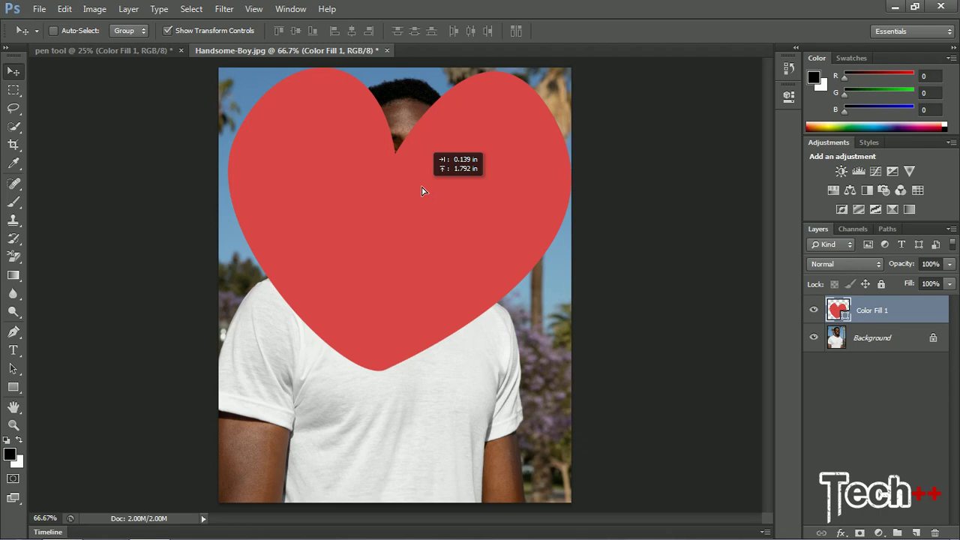
left_click_drag(421, 191, 421, 191)
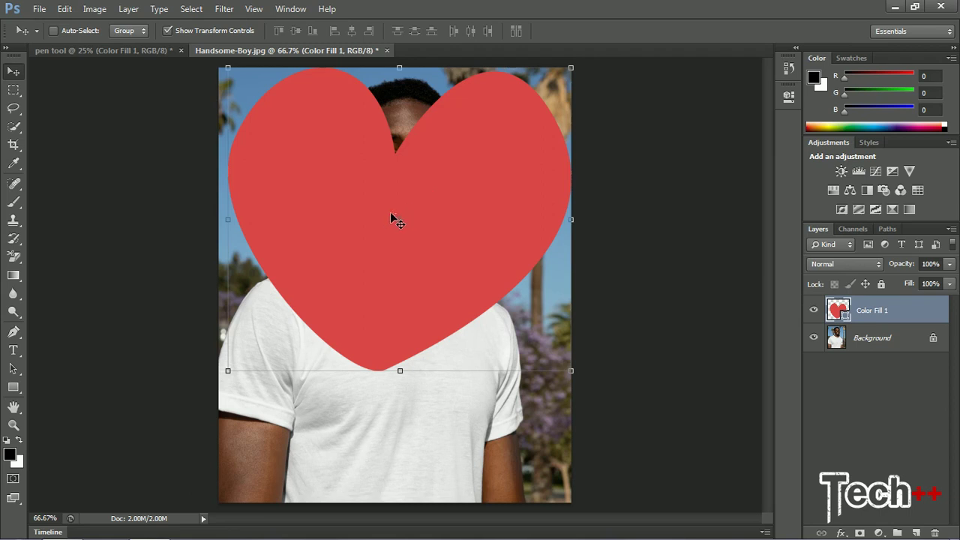
key("Left")
key("Left")
key("Left")
key("Left")
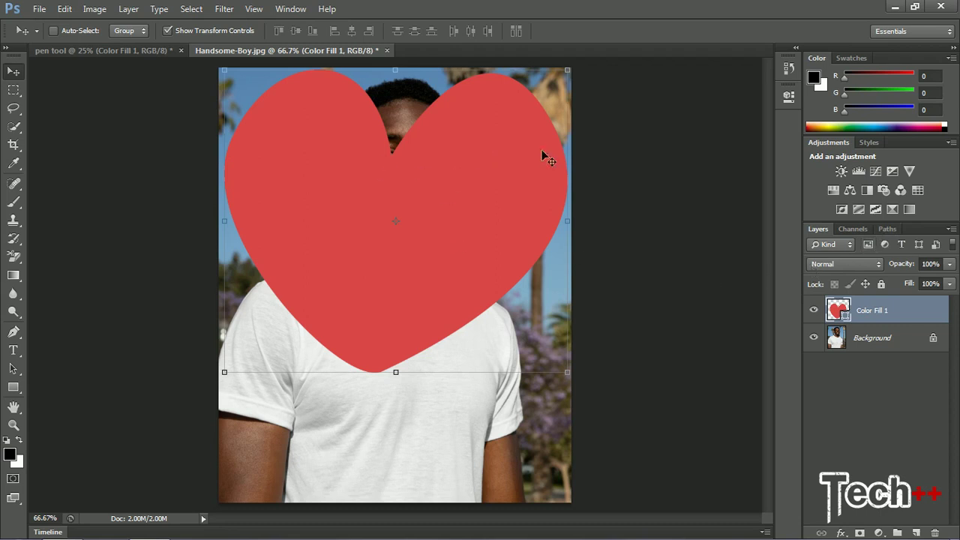
Step: Save the fill layer's shape path under the name "heart"
left_click(888, 230)
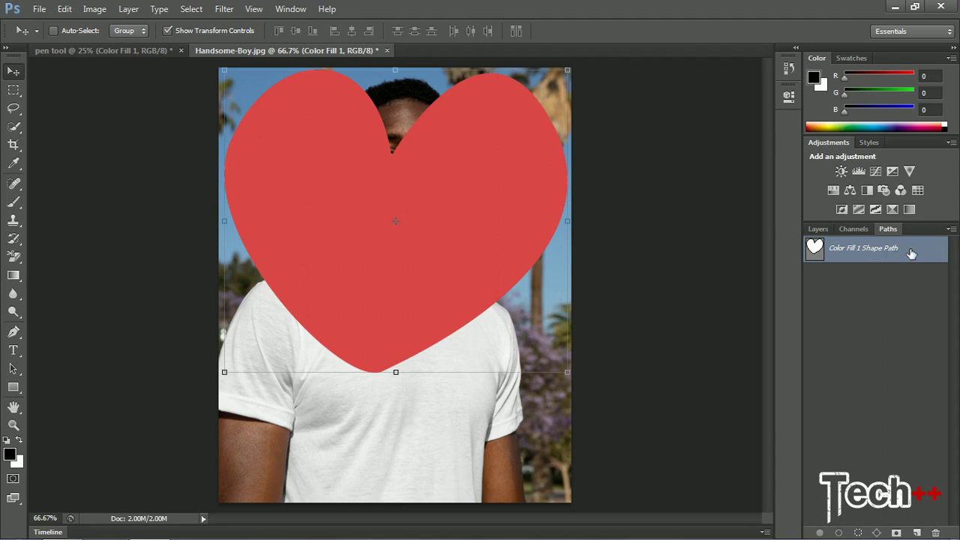
double_click(862, 254)
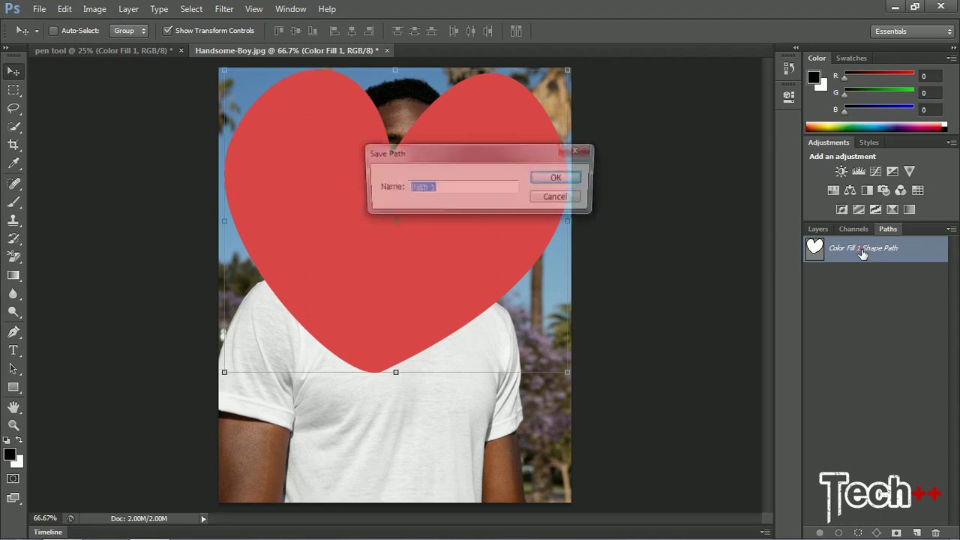
double_click(461, 187)
left_click_drag(462, 188, 373, 189)
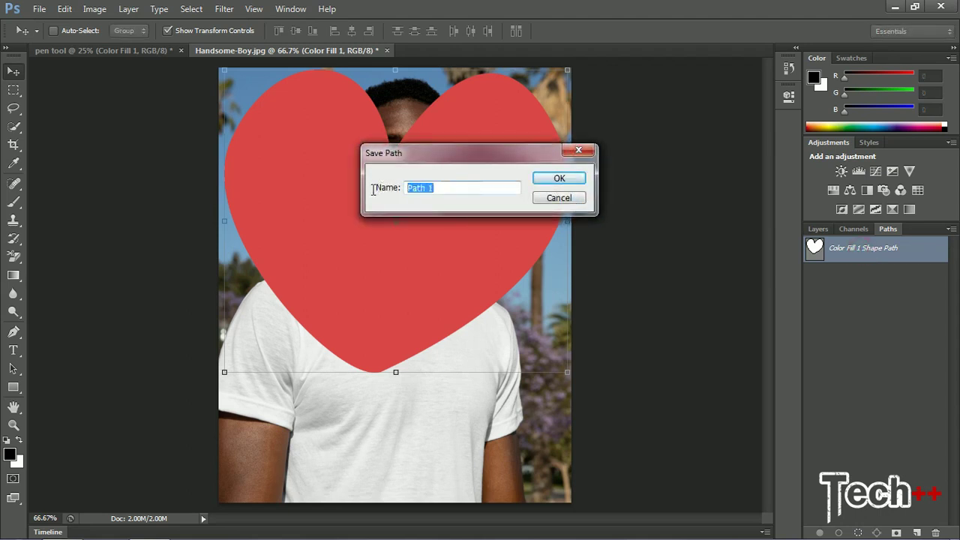
type("heart")
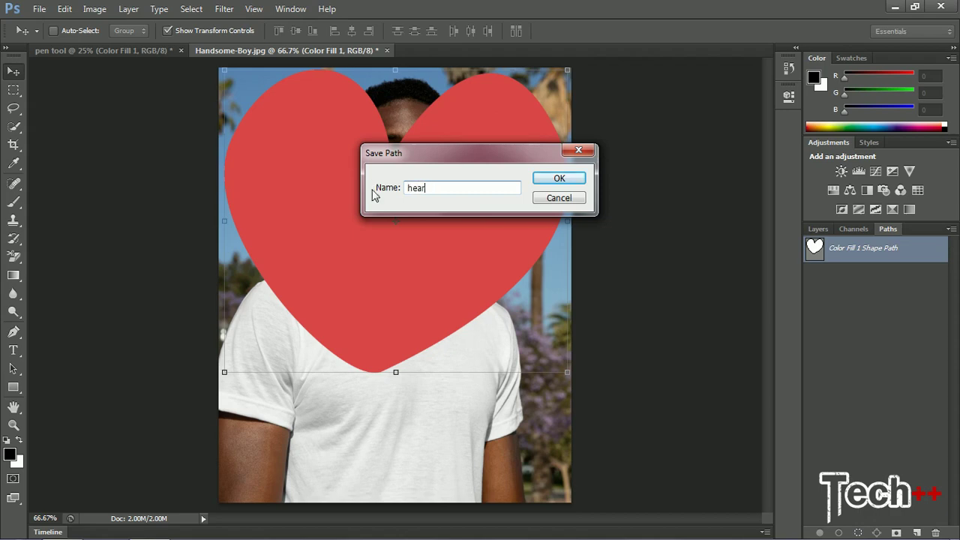
left_click(580, 177)
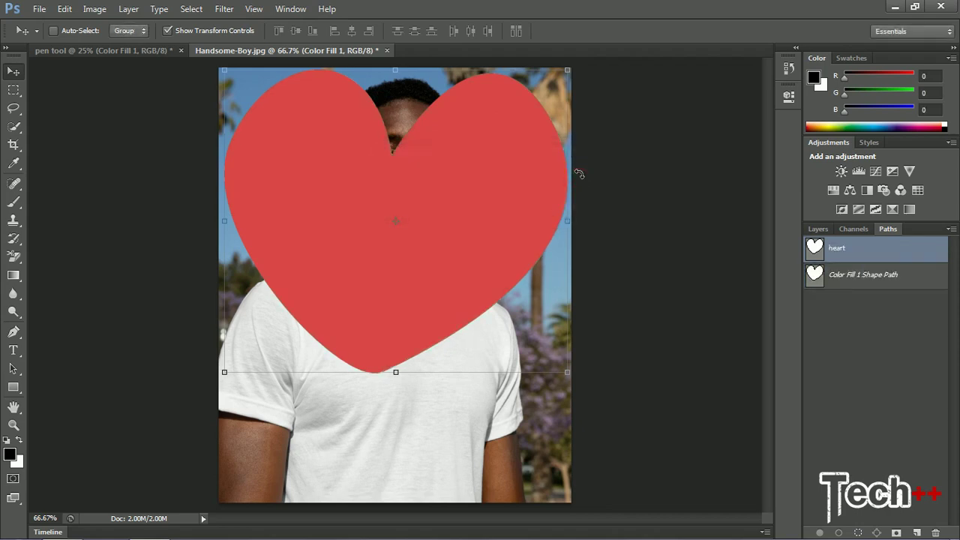
Step: Make a new anti-aliased selection from the heart path with a feather radius of 0 pixels
left_click(824, 230)
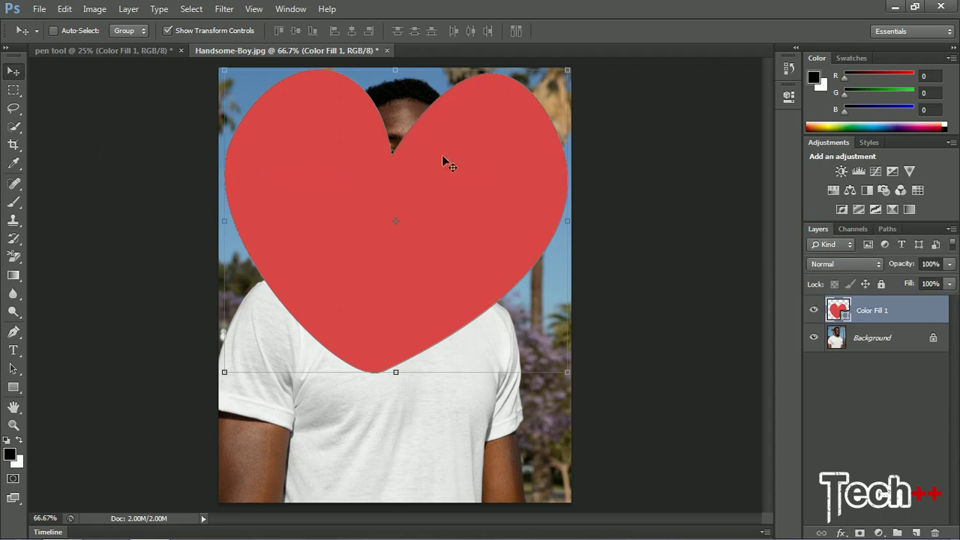
left_click(14, 331)
right_click(461, 189)
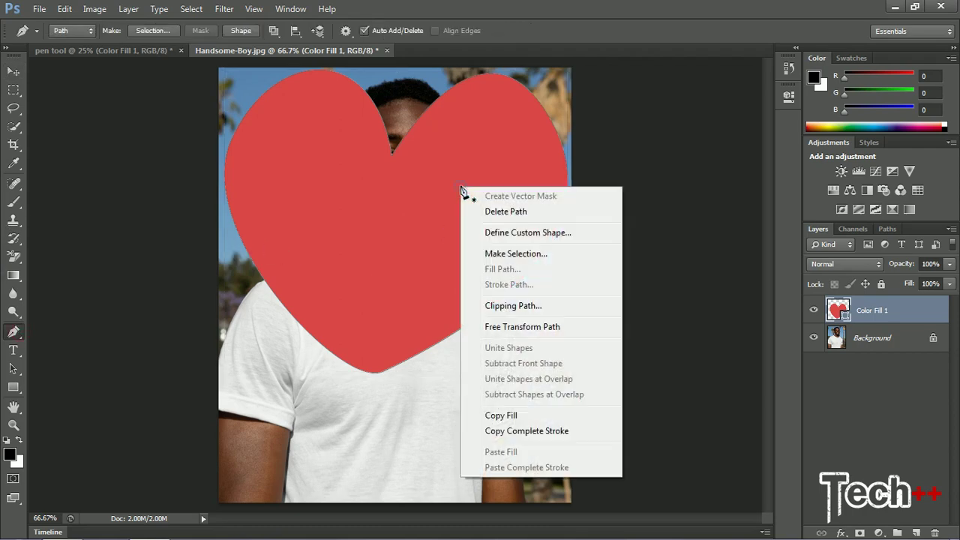
left_click(532, 255)
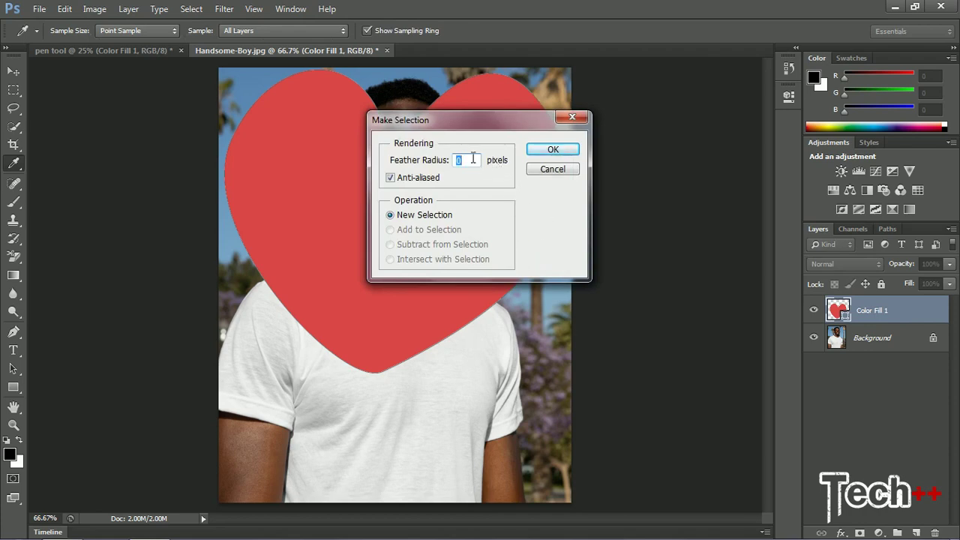
left_click(551, 150)
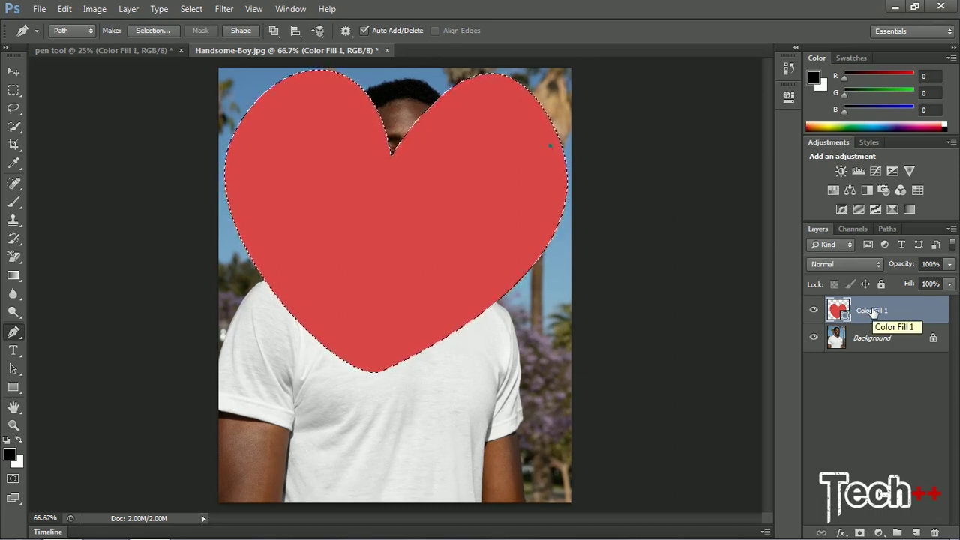
Step: Hide the red heart fill layer and invert the heart selection so the area outside it is selected
left_click(812, 312)
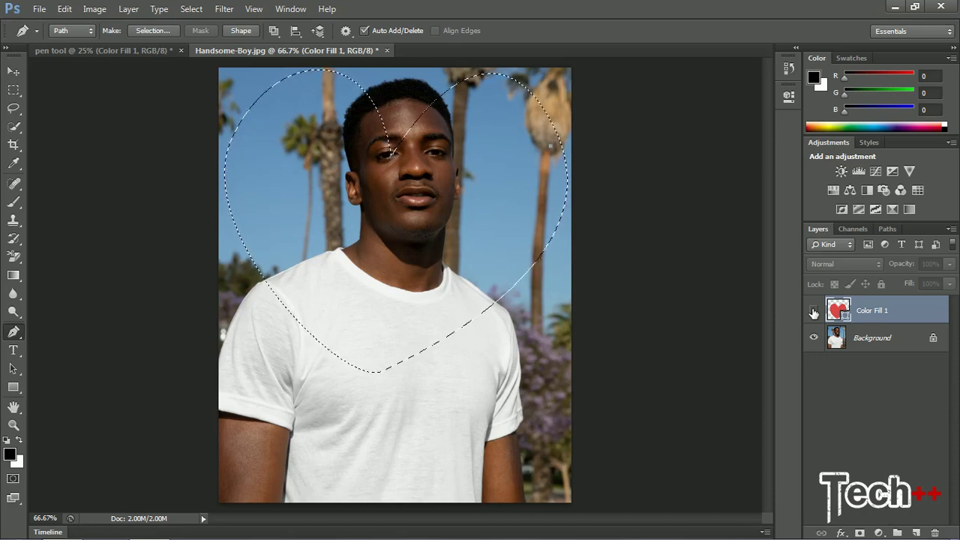
left_click(813, 311)
left_click(190, 11)
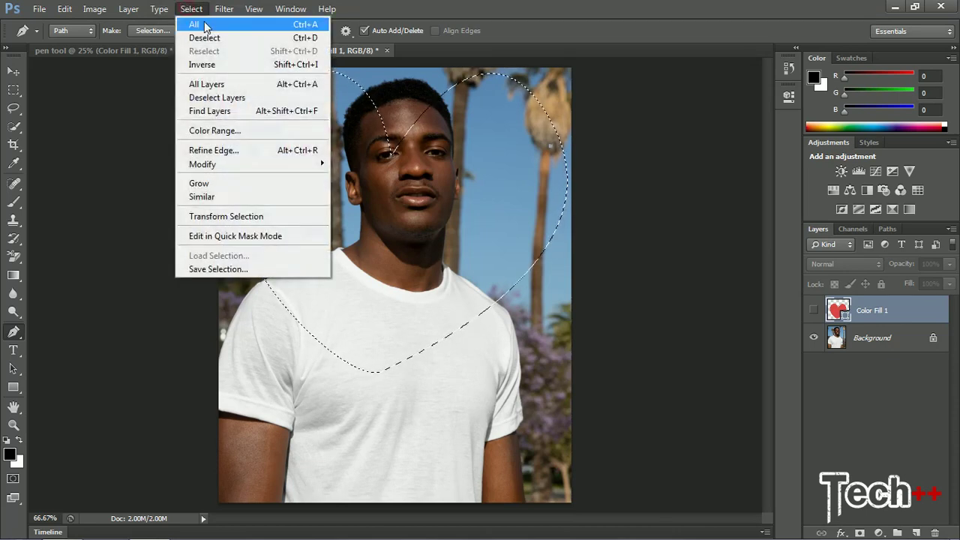
left_click(200, 65)
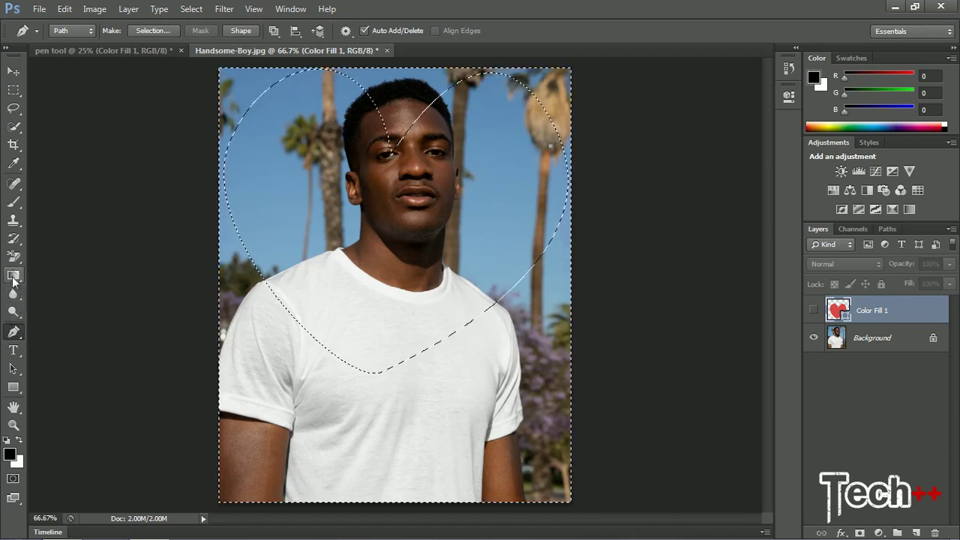
Step: Add a layer mask to the photo layer from the inverted selection, redoing it with white as the foreground colour
left_click_drag(13, 275, 41, 290)
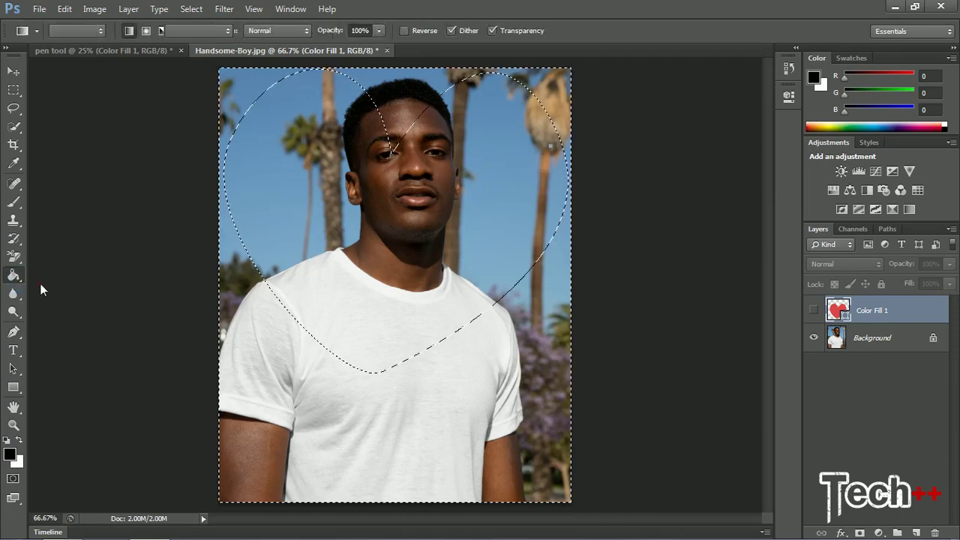
left_click(881, 338)
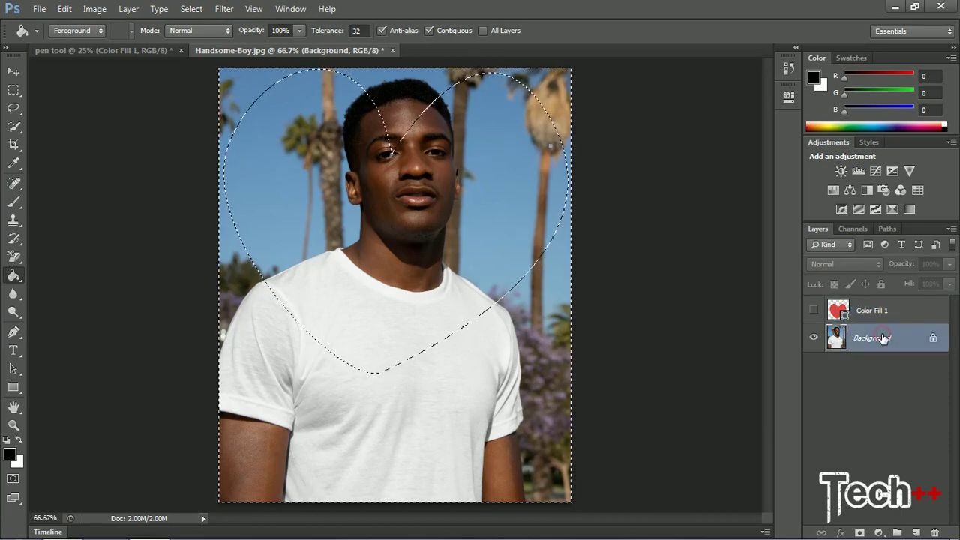
left_click(860, 533)
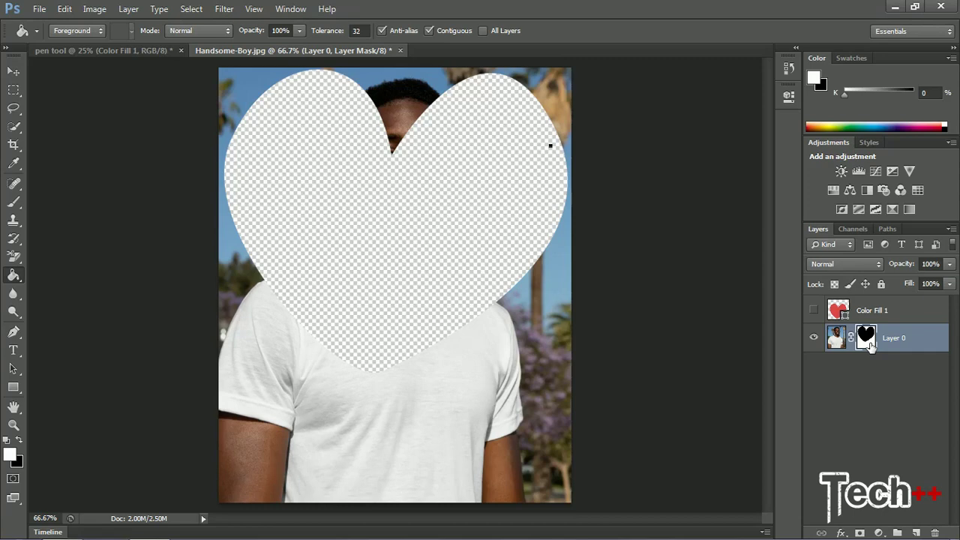
key("ctrl+z")
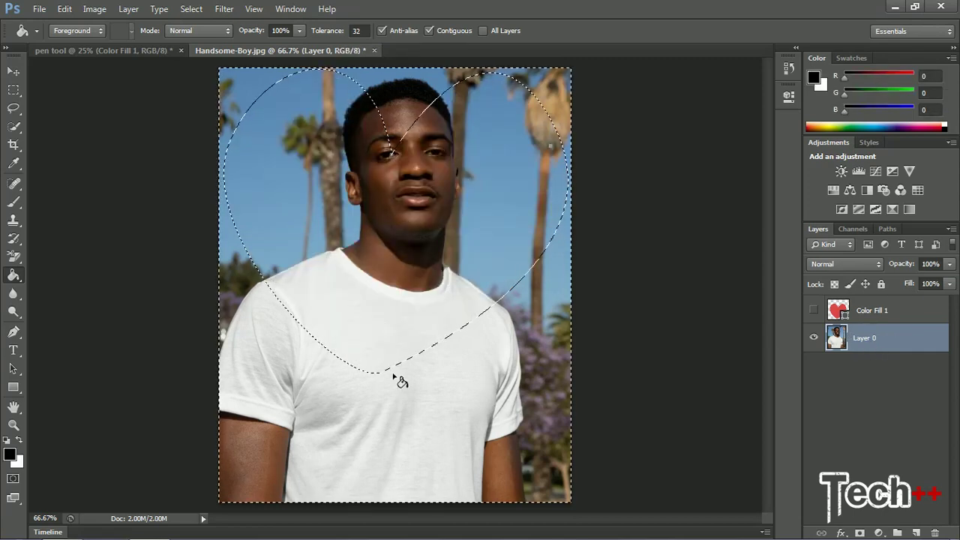
left_click(21, 437)
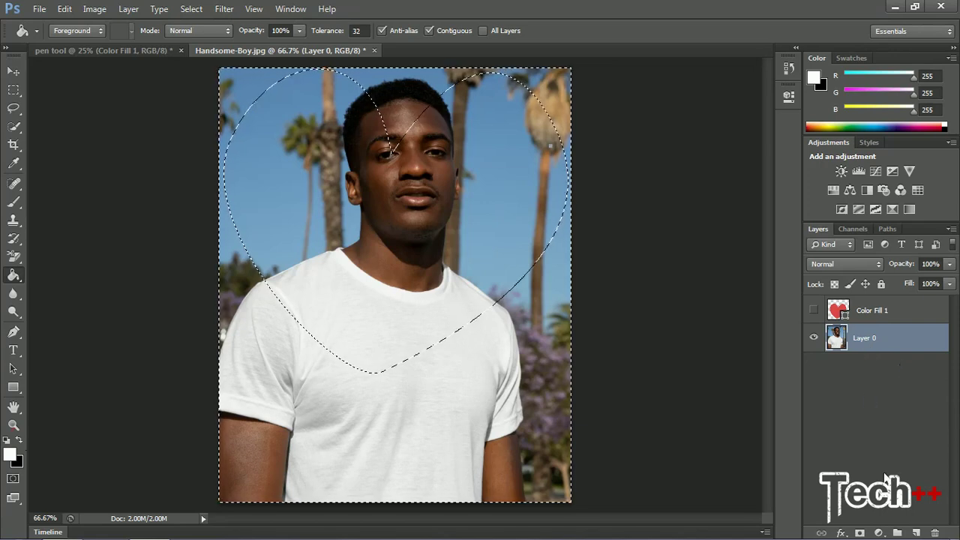
left_click(859, 532)
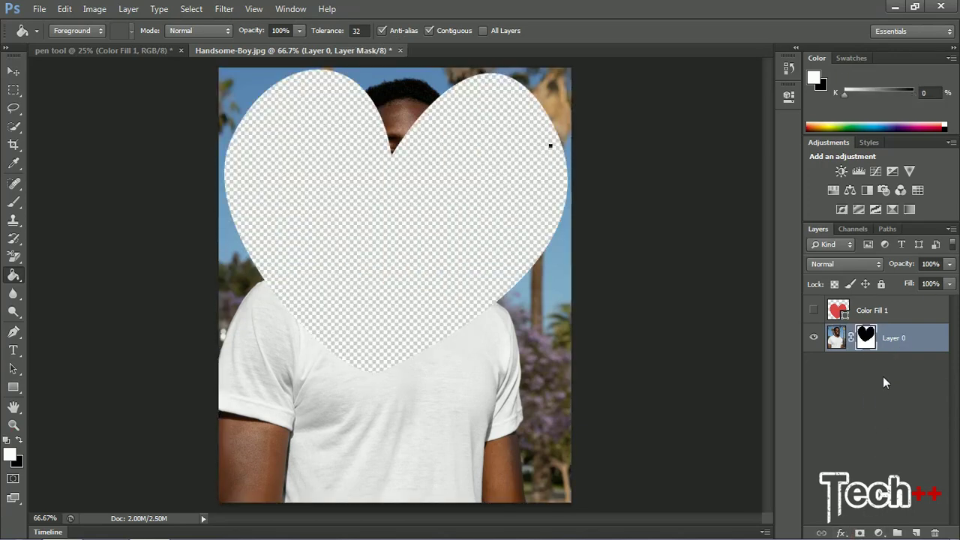
Step: Create a selection from the photo's layer mask with Subtract Mask From Selection, and invert it to the heart area
right_click(866, 338)
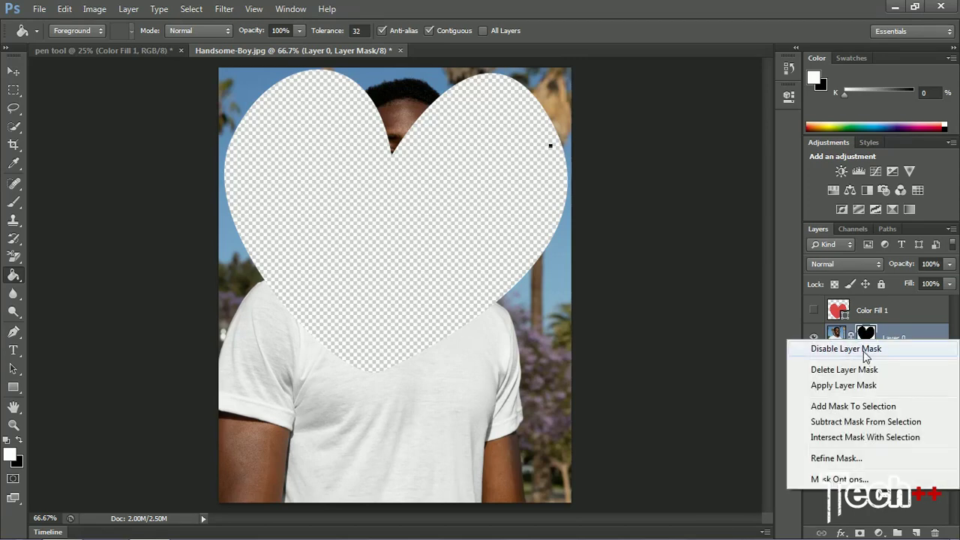
left_click(888, 422)
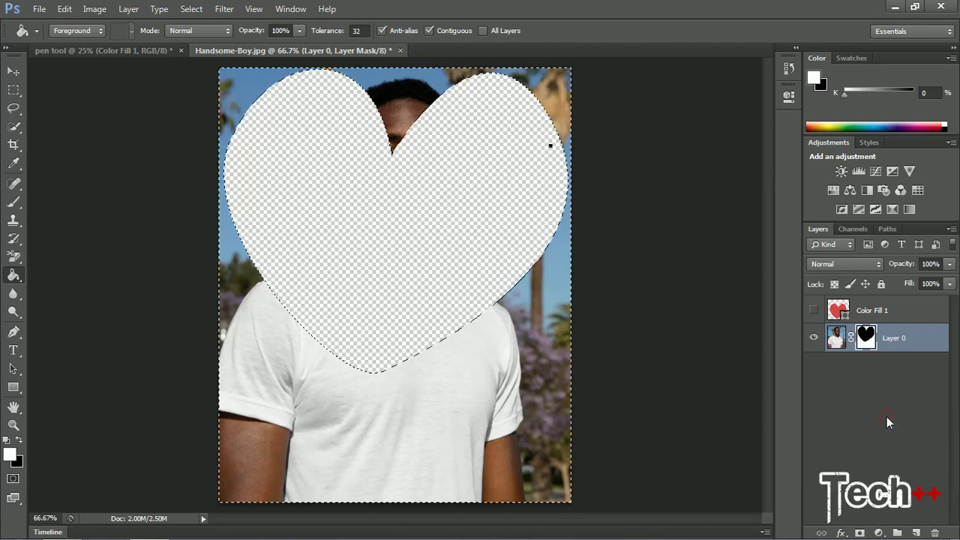
right_click(866, 338)
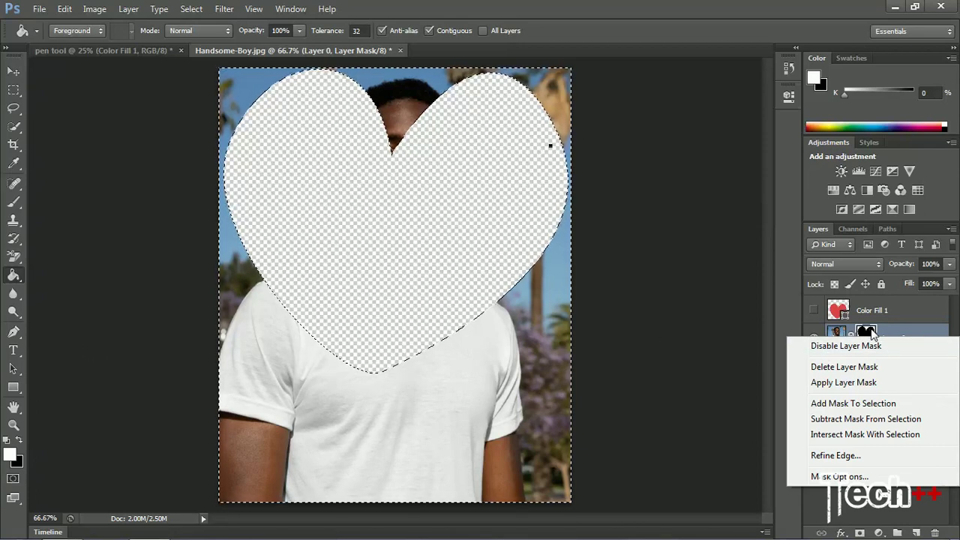
left_click(199, 10)
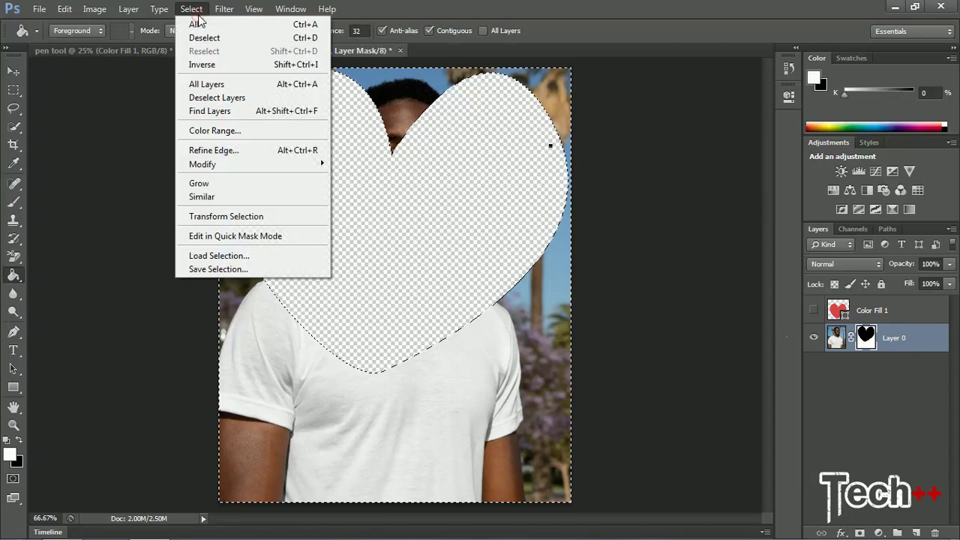
left_click(189, 68)
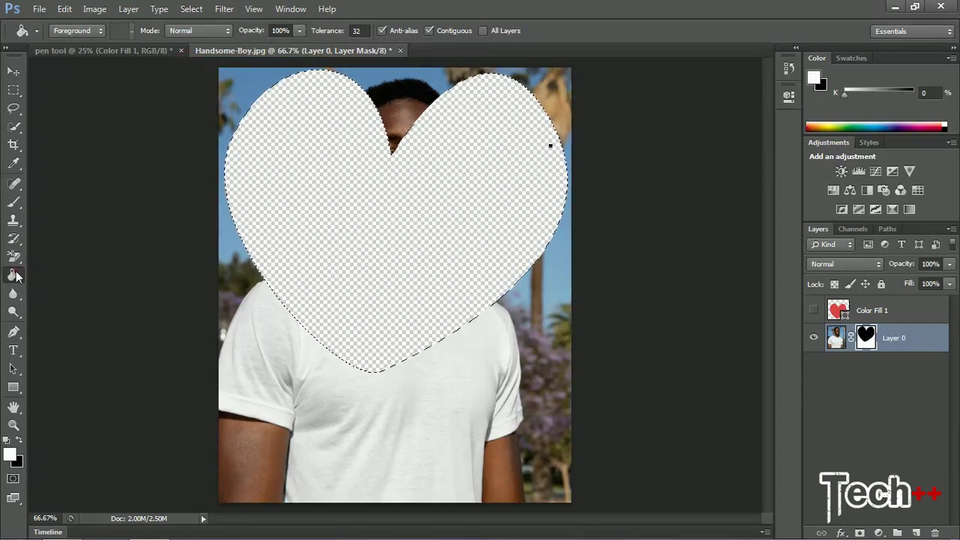
Step: Fill the selected heart area of the layer mask with white using the Paint Bucket tool
left_click(18, 440)
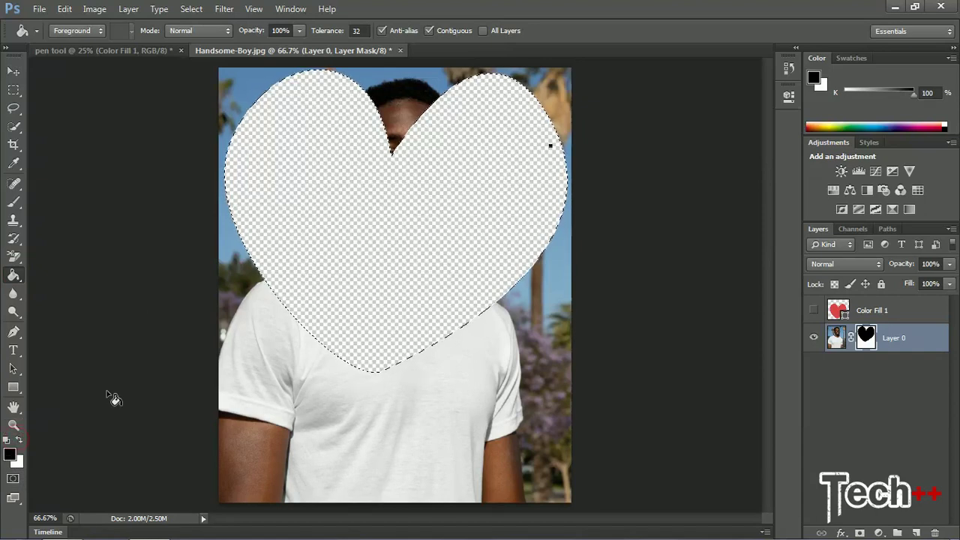
left_click(18, 440)
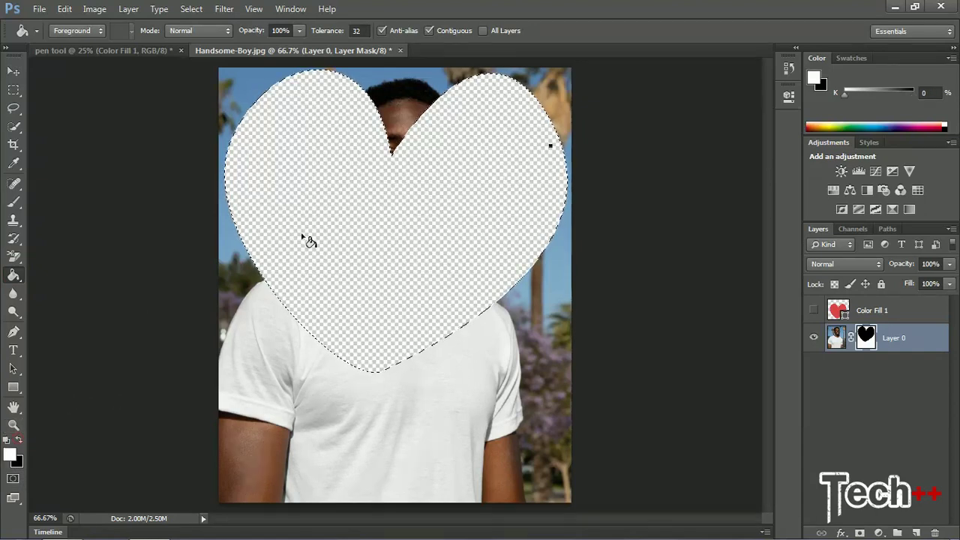
left_click(413, 201)
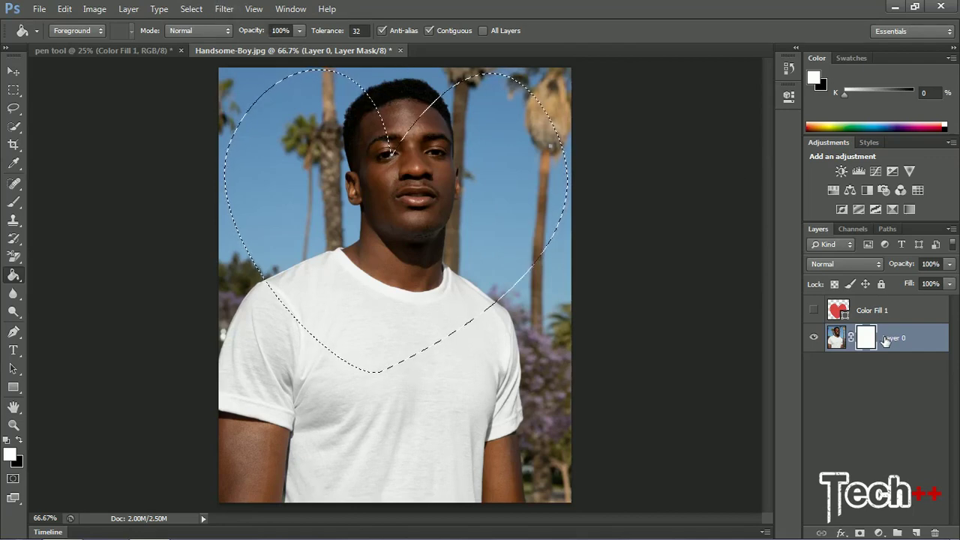
Step: Invert the selection and fill the mask area outside the heart with black using the Paint Bucket tool
left_click(191, 10)
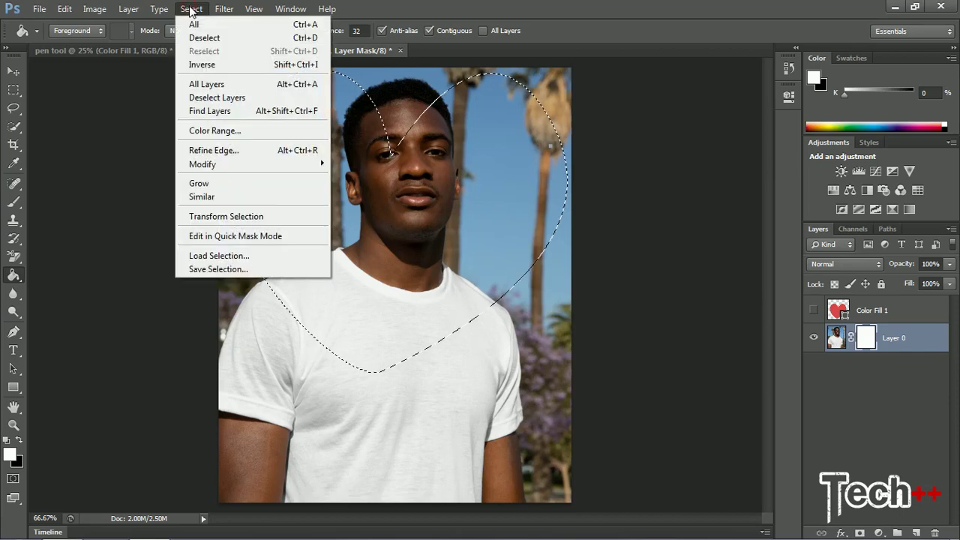
left_click(202, 63)
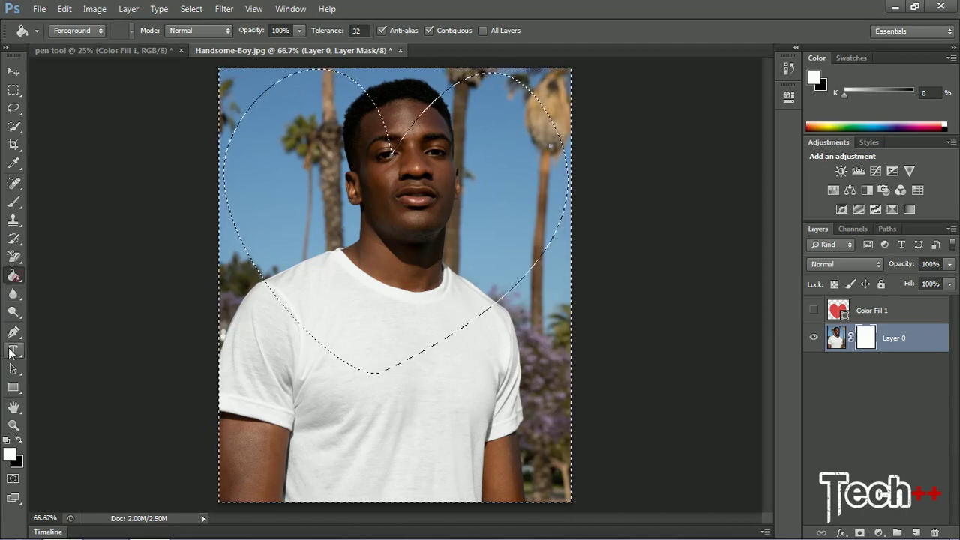
left_click(20, 444)
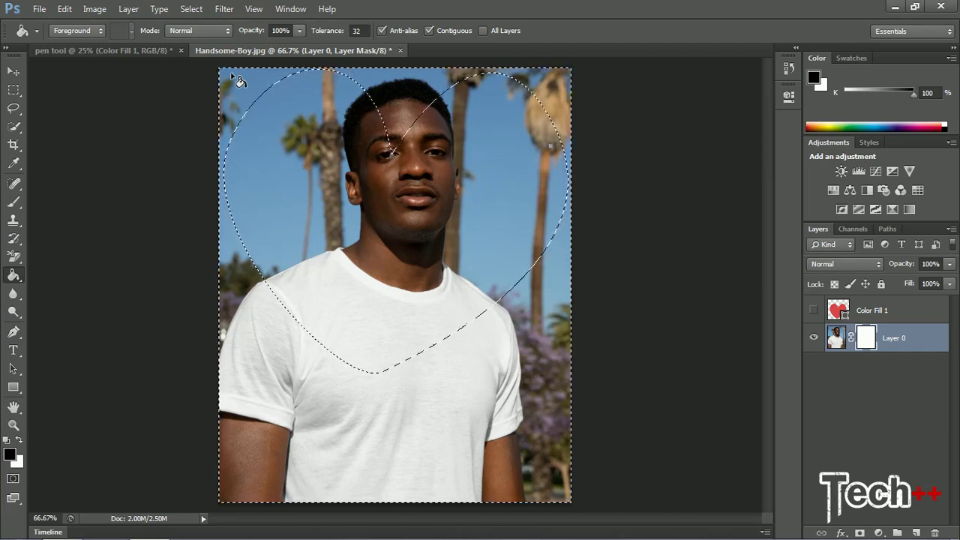
left_click(247, 353)
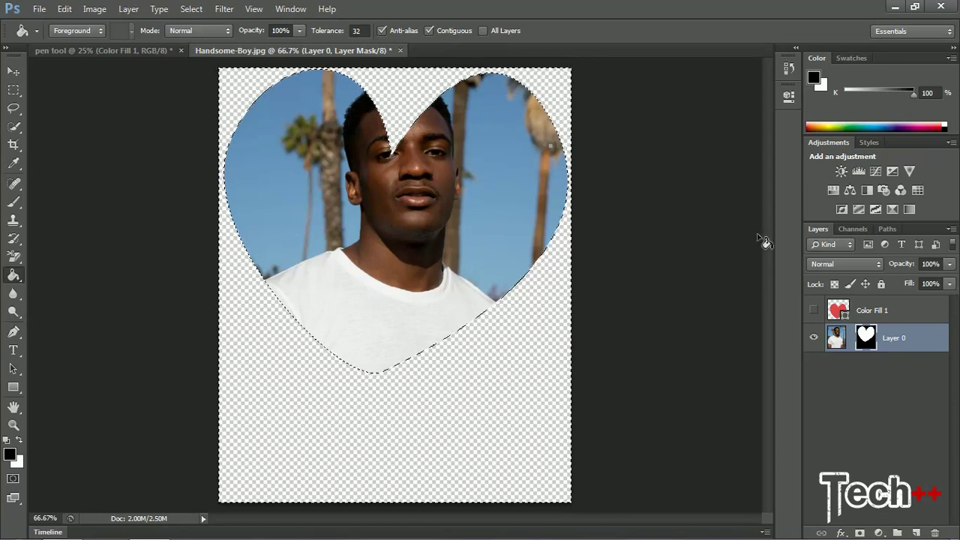
Step: Deselect the area around the heart
left_click(191, 9)
left_click(196, 9)
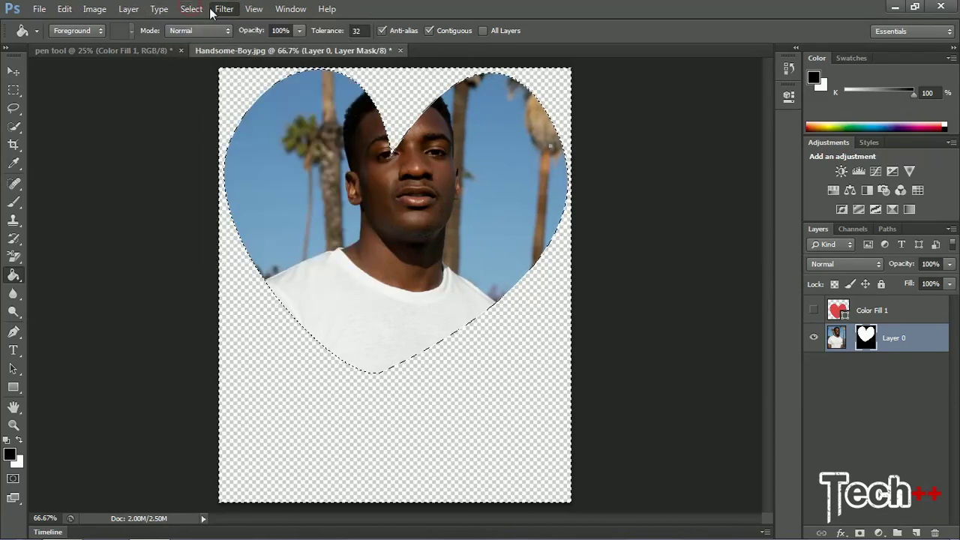
left_click(191, 9)
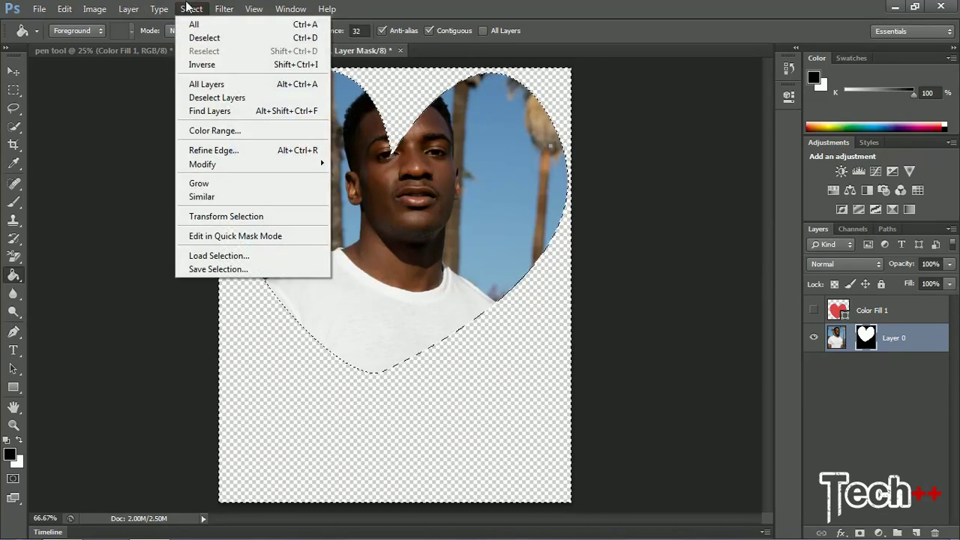
left_click(204, 38)
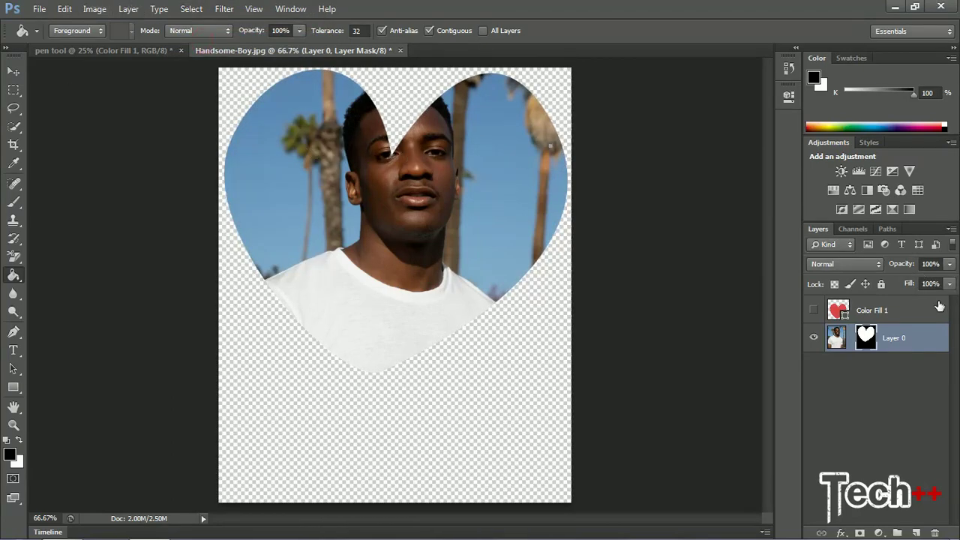
Step: Target the photo's image instead of its mask and try shifting it slightly within the heart with the Move tool
left_click(836, 337)
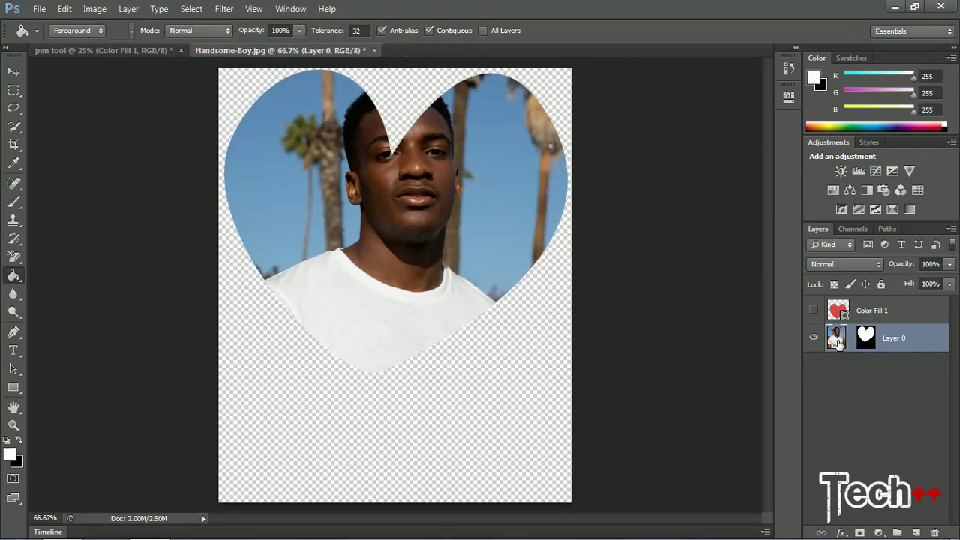
left_click(14, 71)
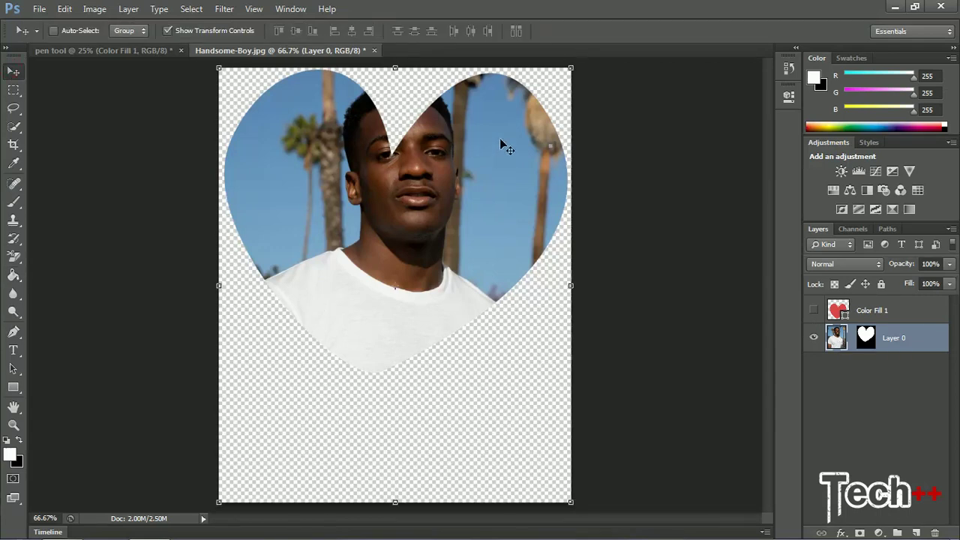
mouse_move(500, 143)
left_mouse_down()
mouse_move(460, 156)
mouse_move(462, 144)
mouse_move(487, 140)
mouse_move(506, 154)
mouse_move(504, 145)
left_mouse_up()
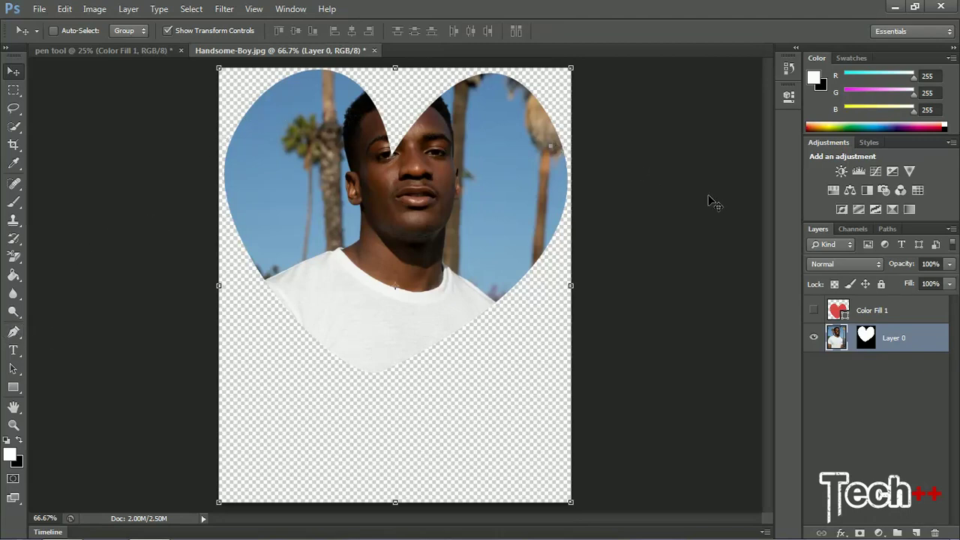
Step: Fill the saved "heart" path with the white foreground colour on the photo layer, and return to the layer list
left_click(886, 229)
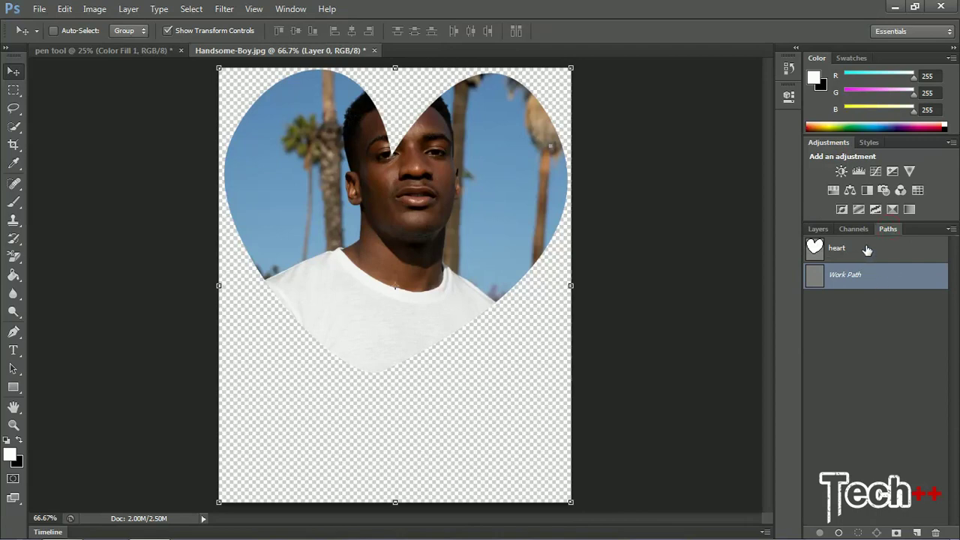
double_click(866, 249)
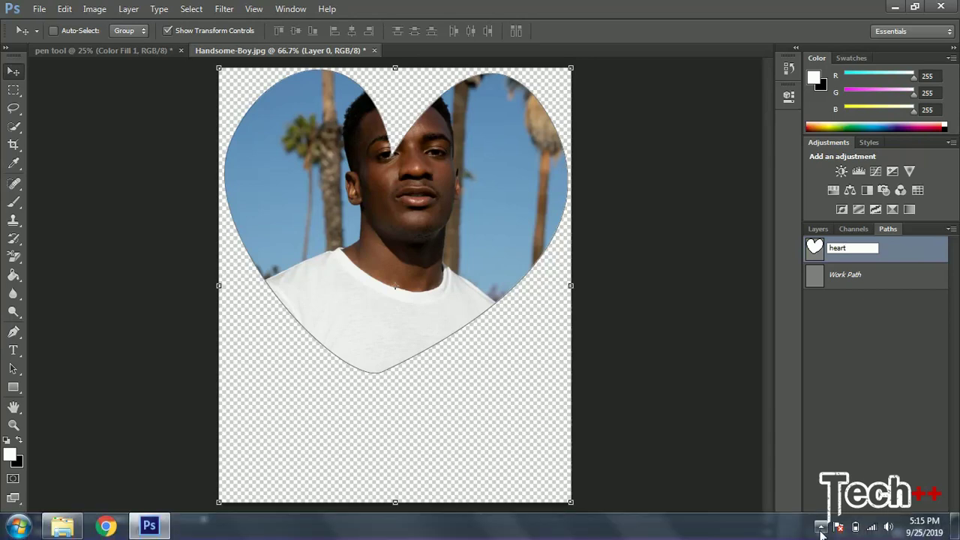
left_click(820, 532)
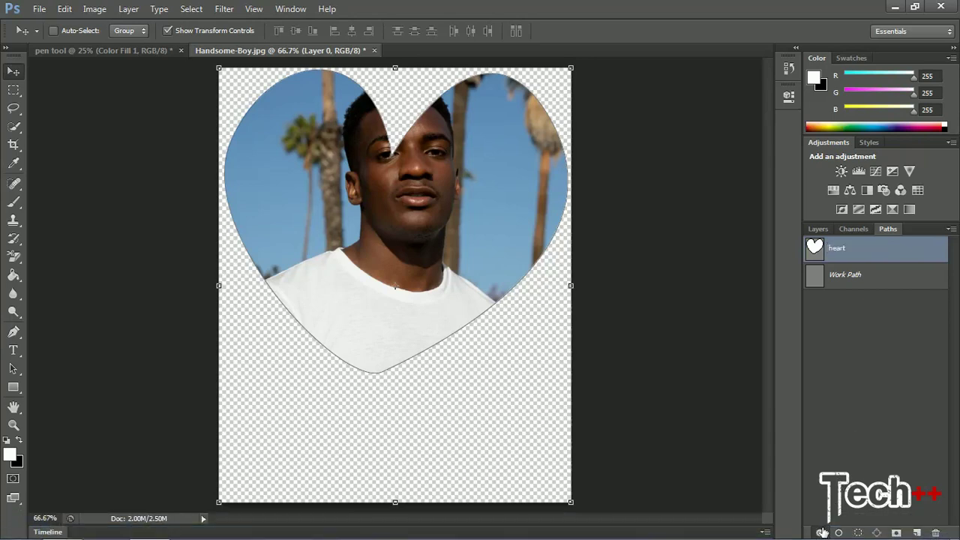
left_click(819, 532)
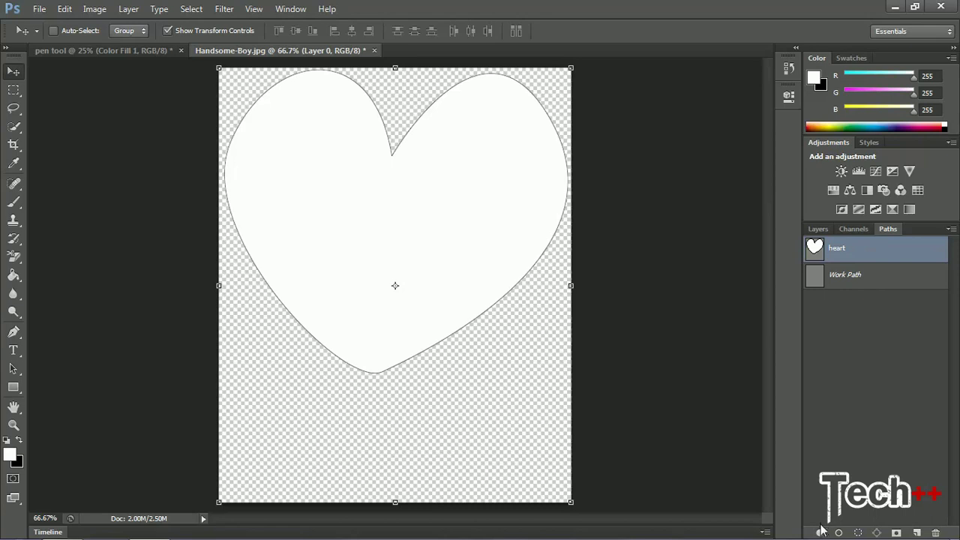
left_click(817, 229)
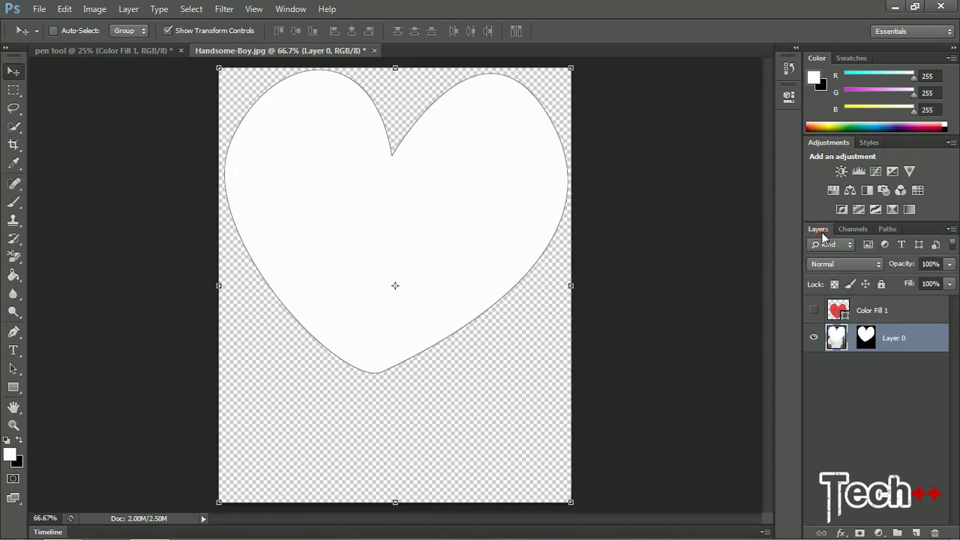